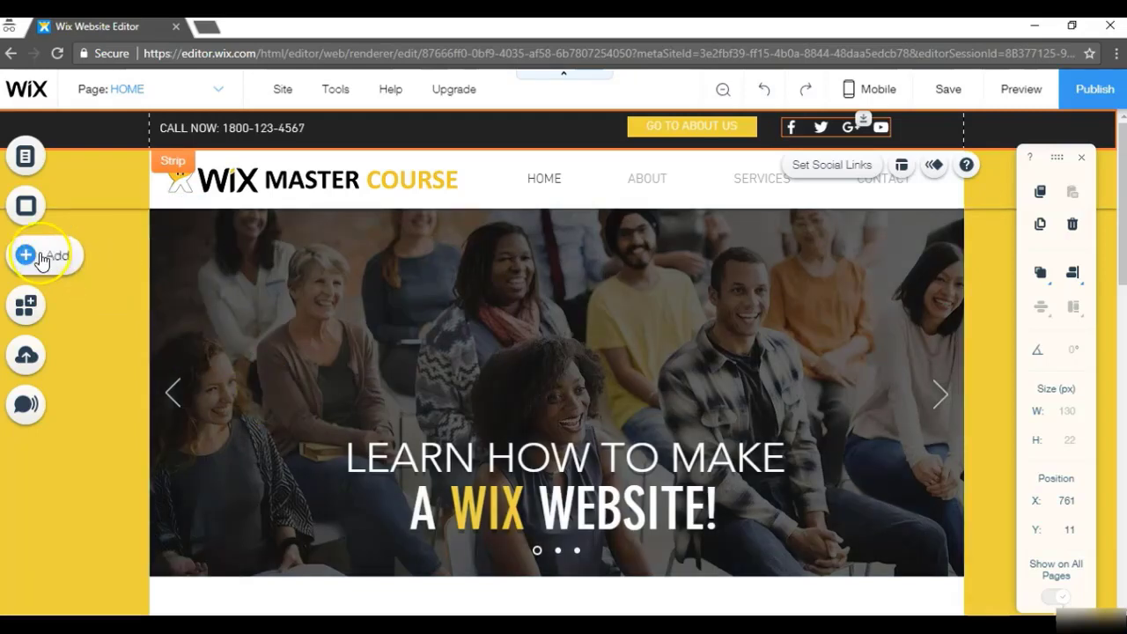
Examine the available blog layouts and the App Market's apps for blog
{"action": "left_click", "coordinate": [42, 257]}
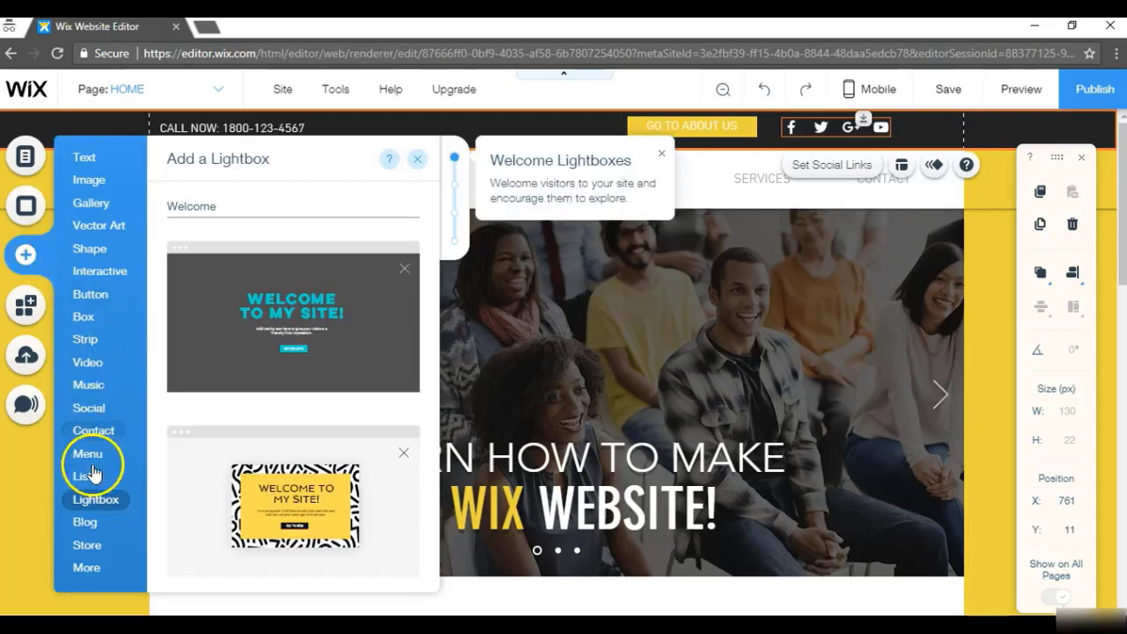
{"action": "mouse_move", "coordinate": [86, 523]}
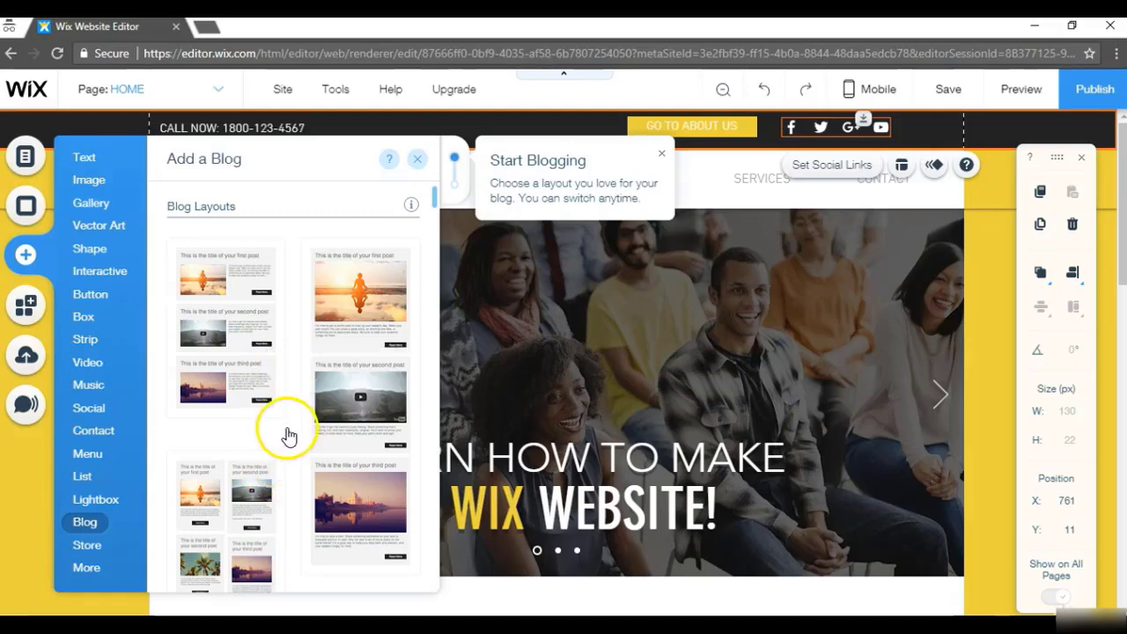
{"action": "left_click", "coordinate": [26, 310]}
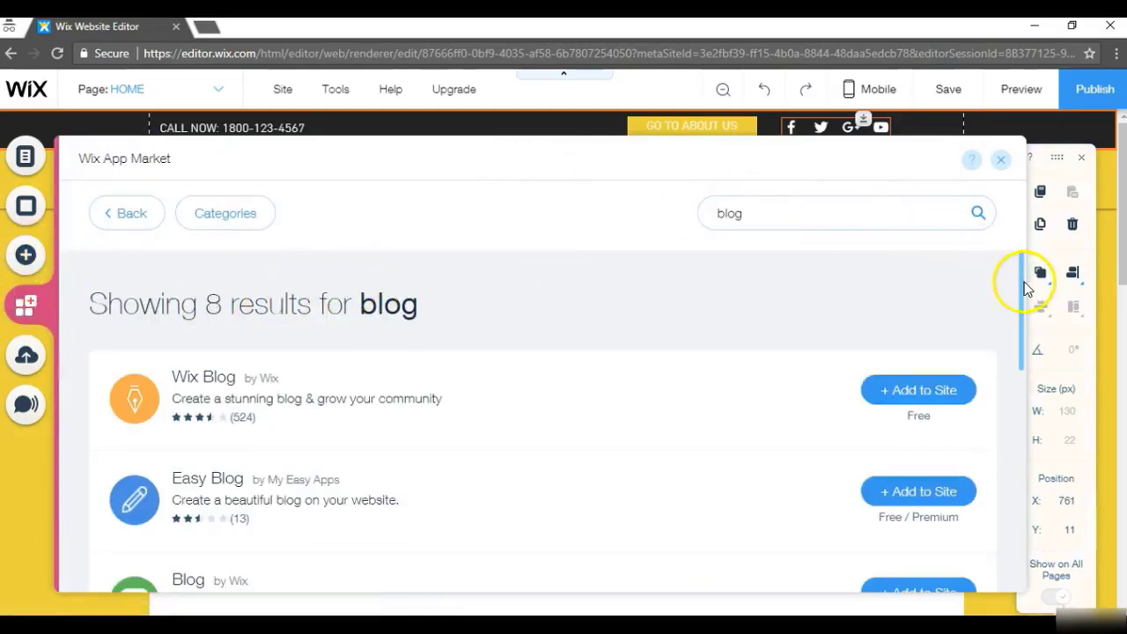
{"action": "left_click_drag", "start_coordinate": [1018, 277], "coordinate": [1021, 328]}
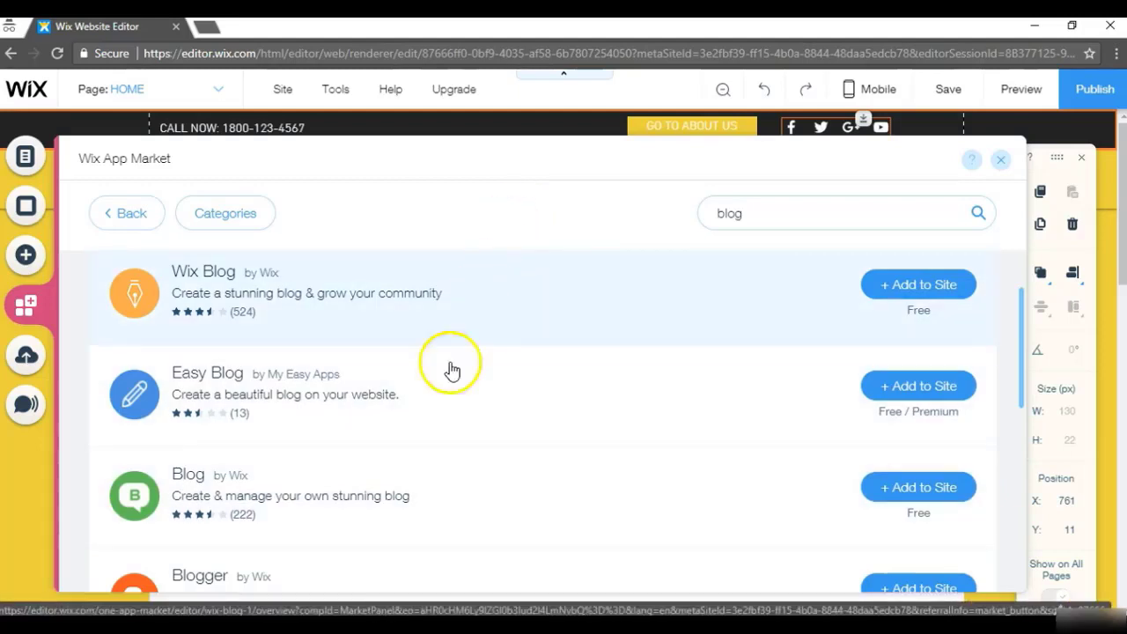
{"action": "left_click", "coordinate": [411, 493]}
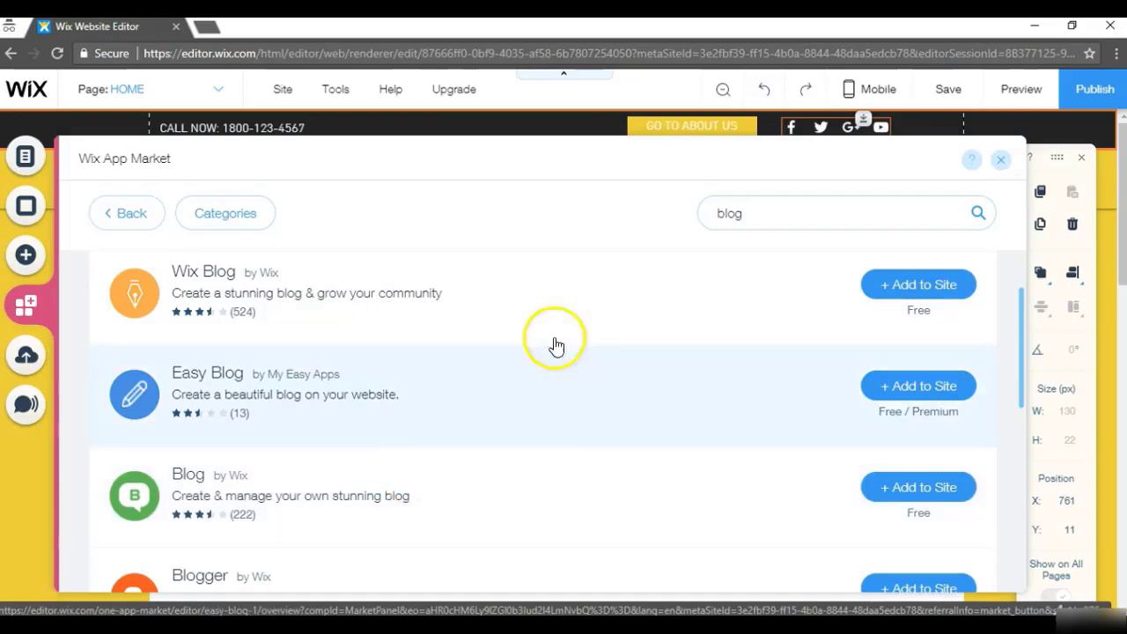
{"action": "left_click", "coordinate": [998, 158]}
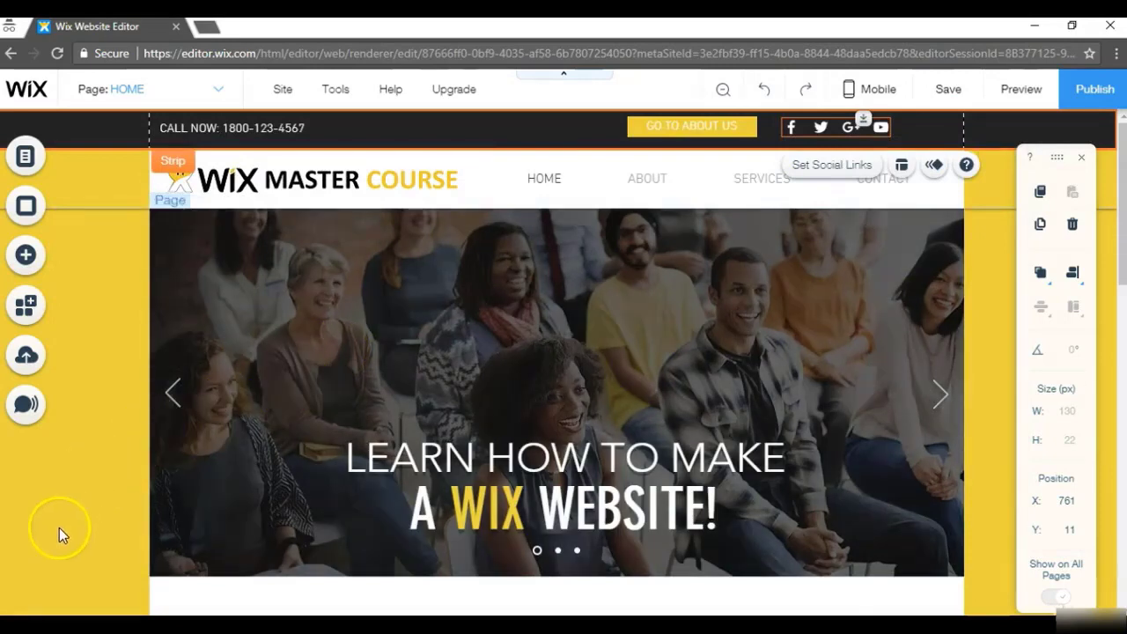
{"action": "left_click", "coordinate": [47, 572]}
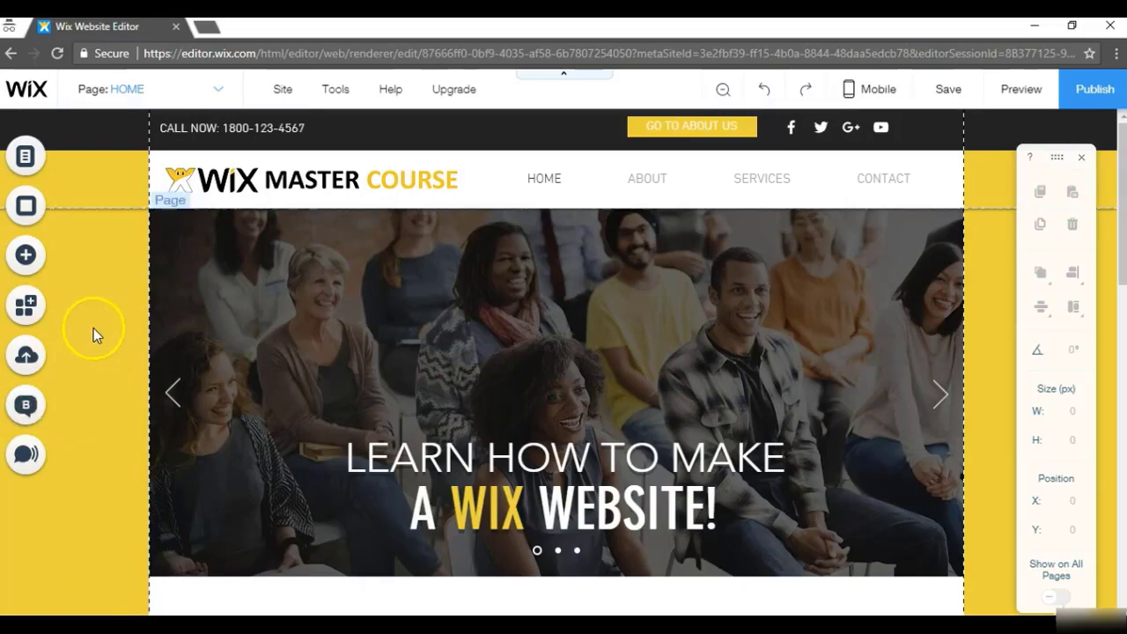
{"action": "left_click", "coordinate": [53, 258]}
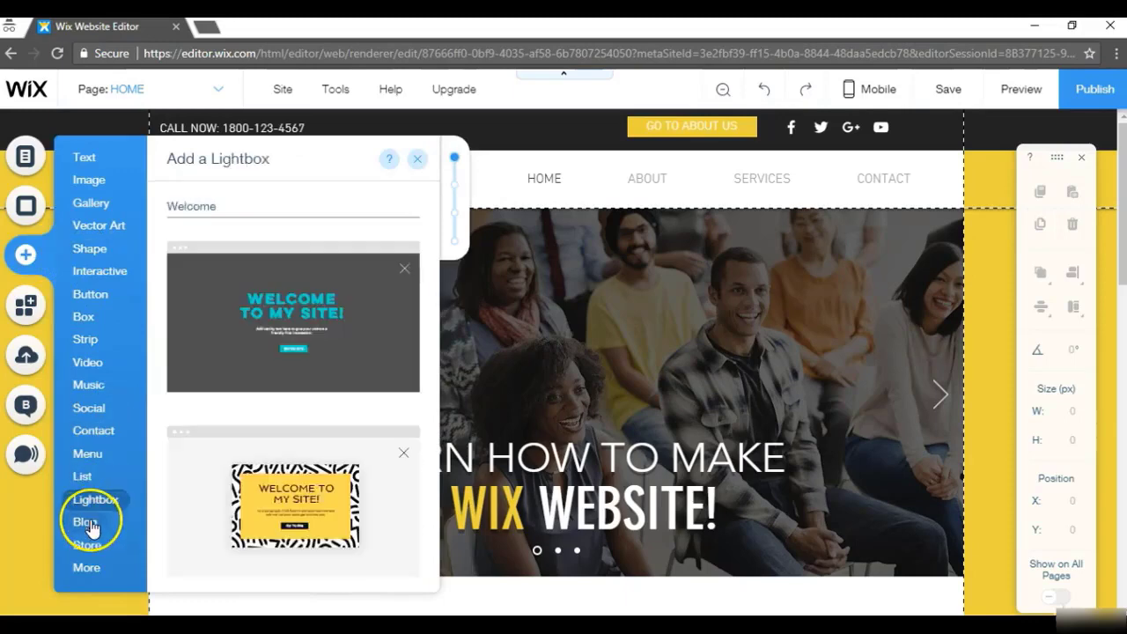
{"action": "left_click", "coordinate": [91, 525]}
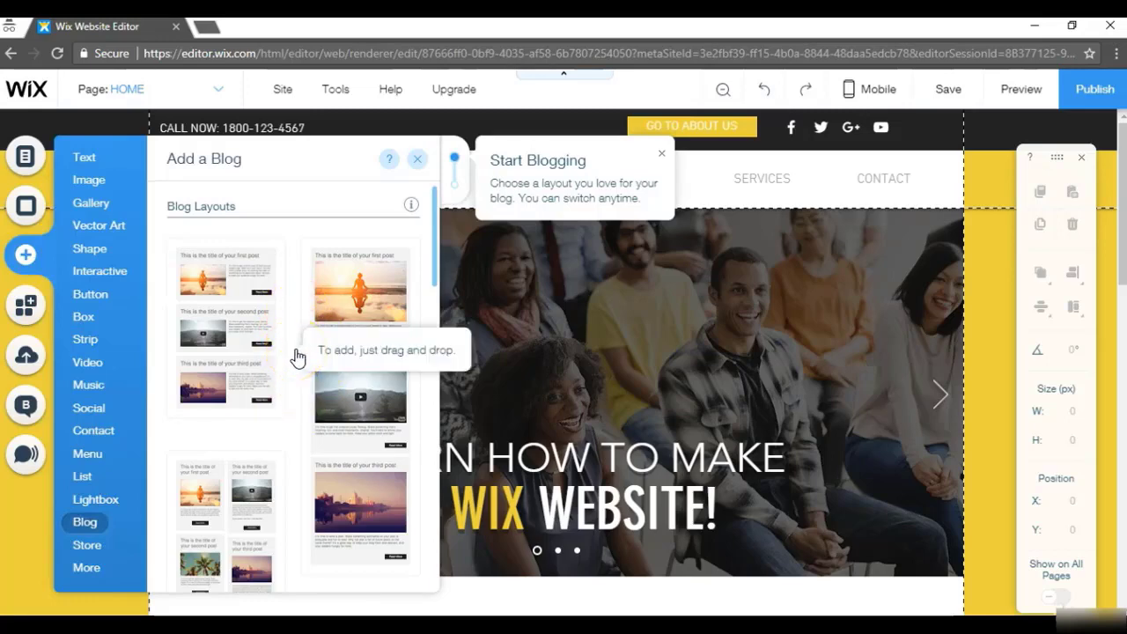
Add the free Blog app by Wix to the site from the App Market's blog results
{"action": "left_click", "coordinate": [25, 308]}
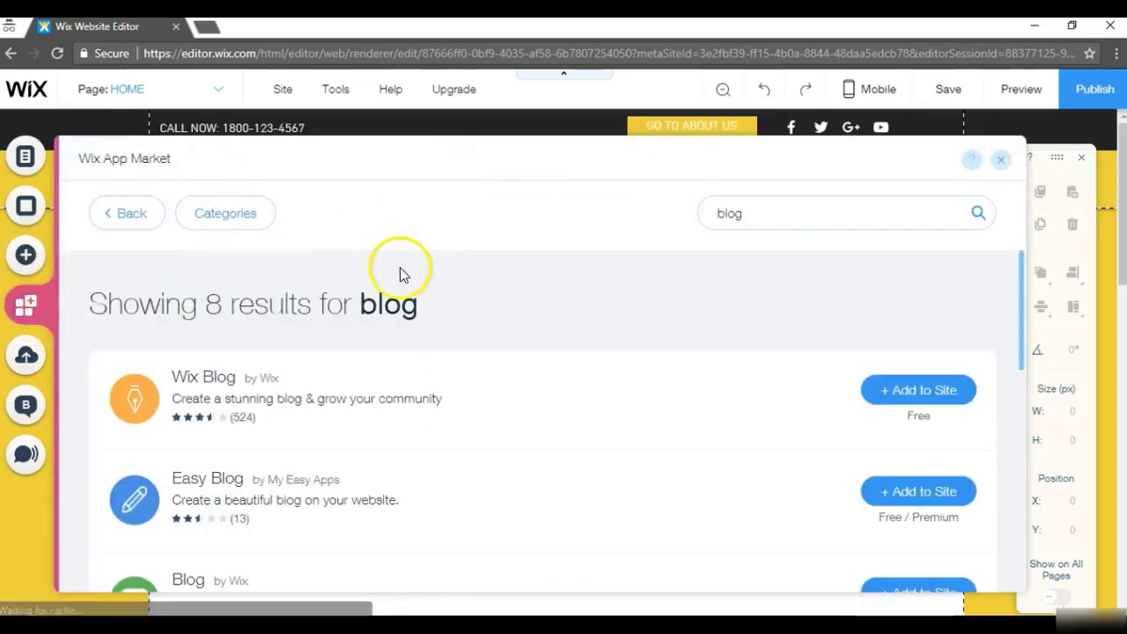
{"action": "left_click", "coordinate": [783, 213]}
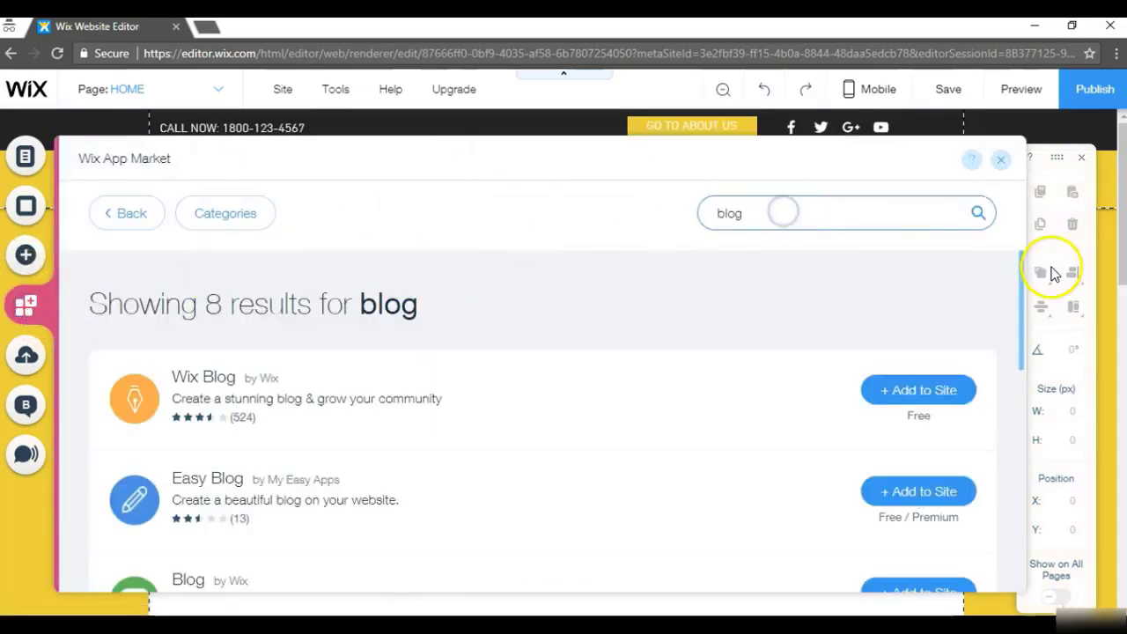
{"action": "left_click_drag", "start_coordinate": [1021, 292], "coordinate": [1021, 327]}
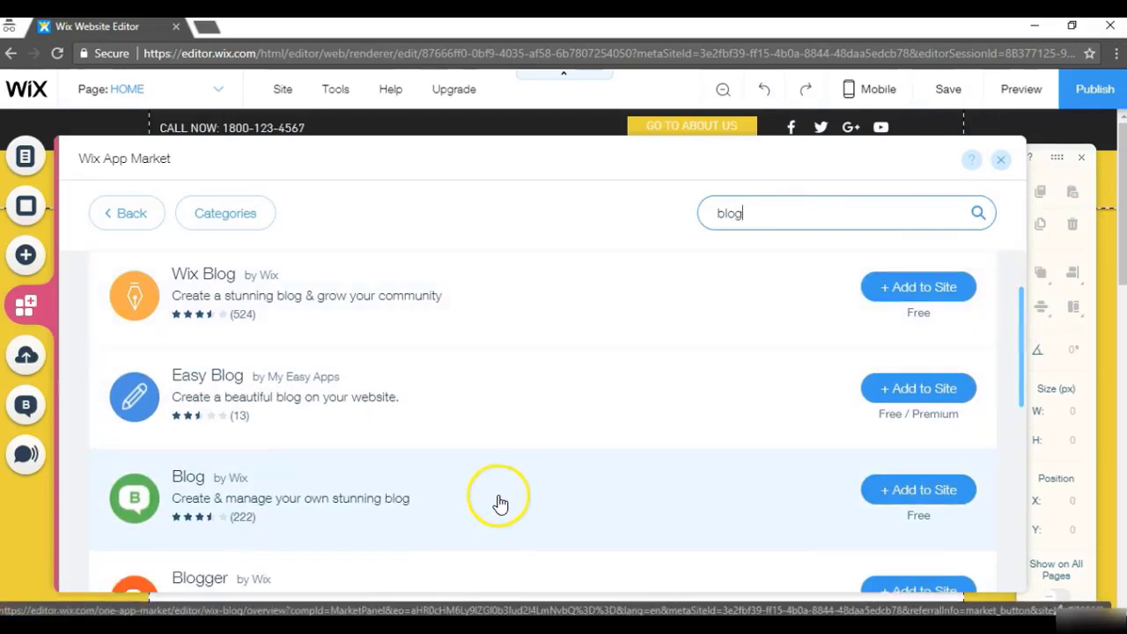
{"action": "left_click", "coordinate": [455, 493]}
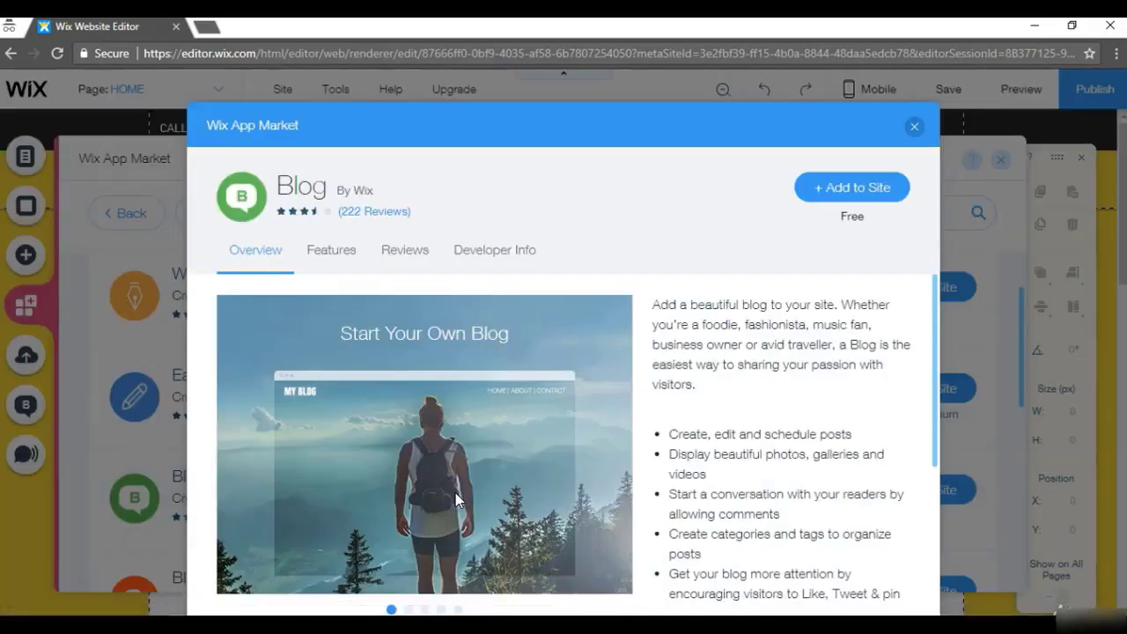
{"action": "left_click", "coordinate": [854, 188]}
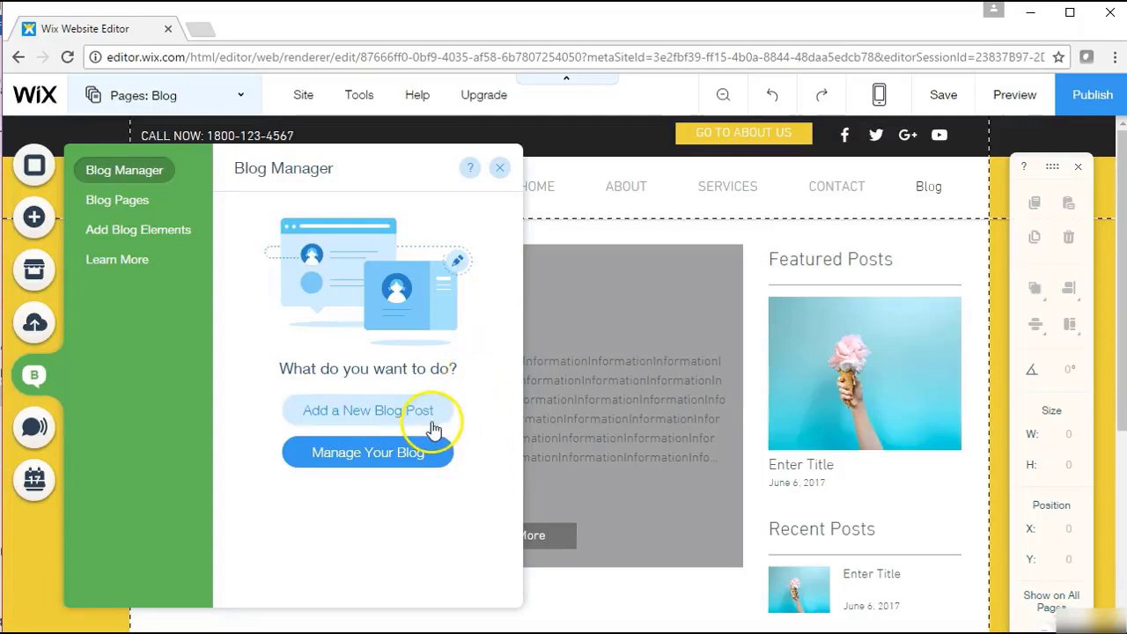
Compare the layouts of the Blog and Single Post pages, finishing with Single Post open
{"action": "left_click", "coordinate": [132, 202]}
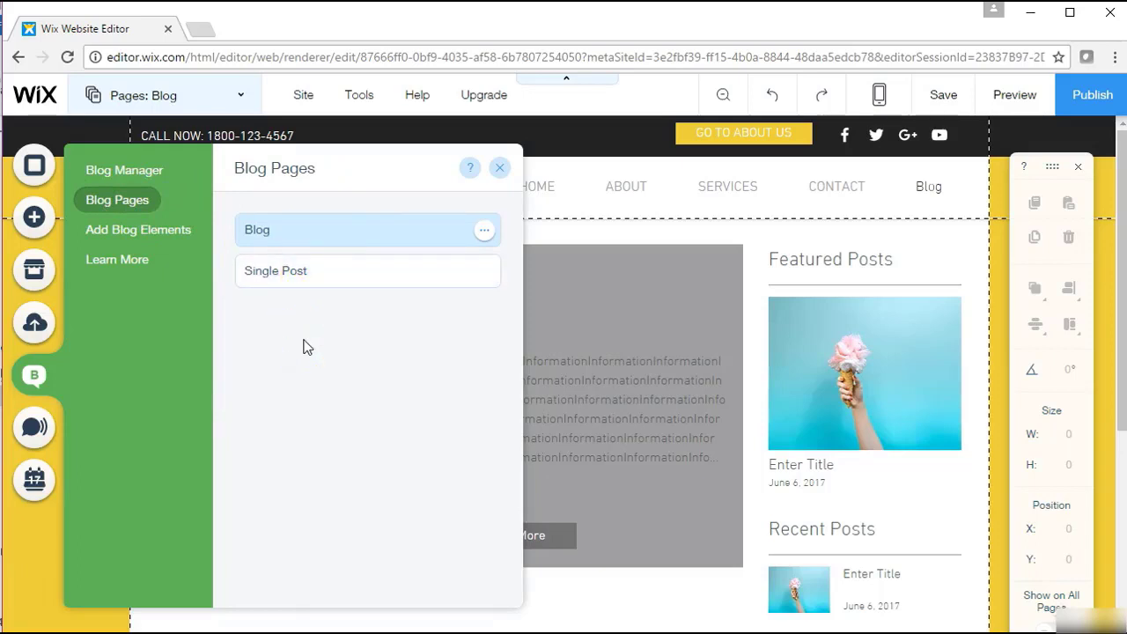
{"action": "left_click", "coordinate": [318, 237]}
{"action": "left_click", "coordinate": [341, 284]}
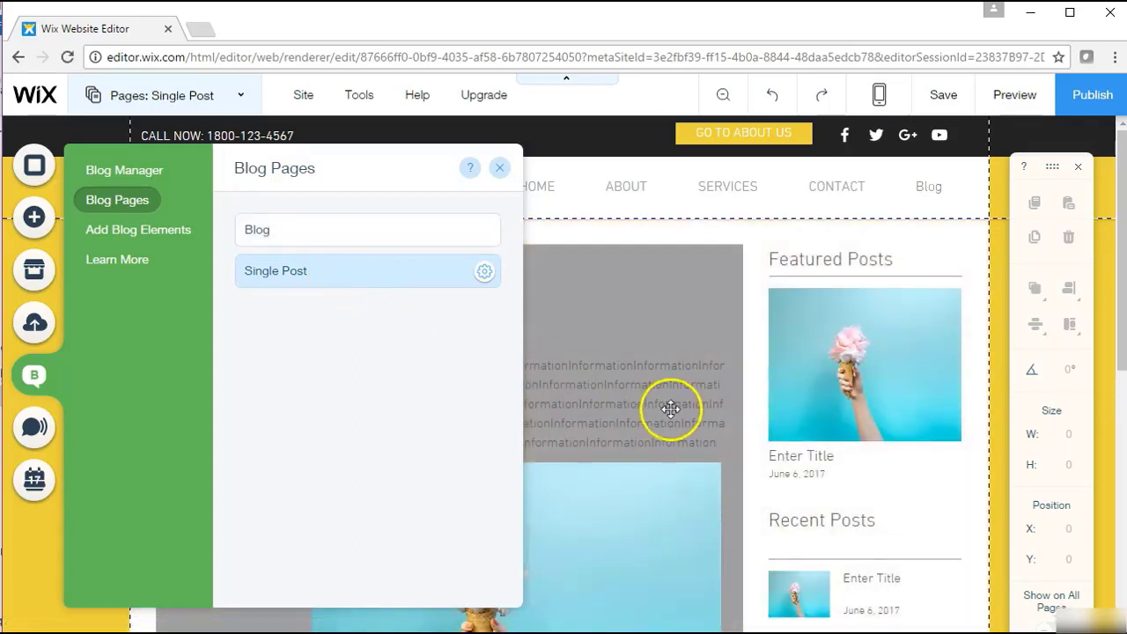
{"action": "left_click", "coordinate": [327, 242]}
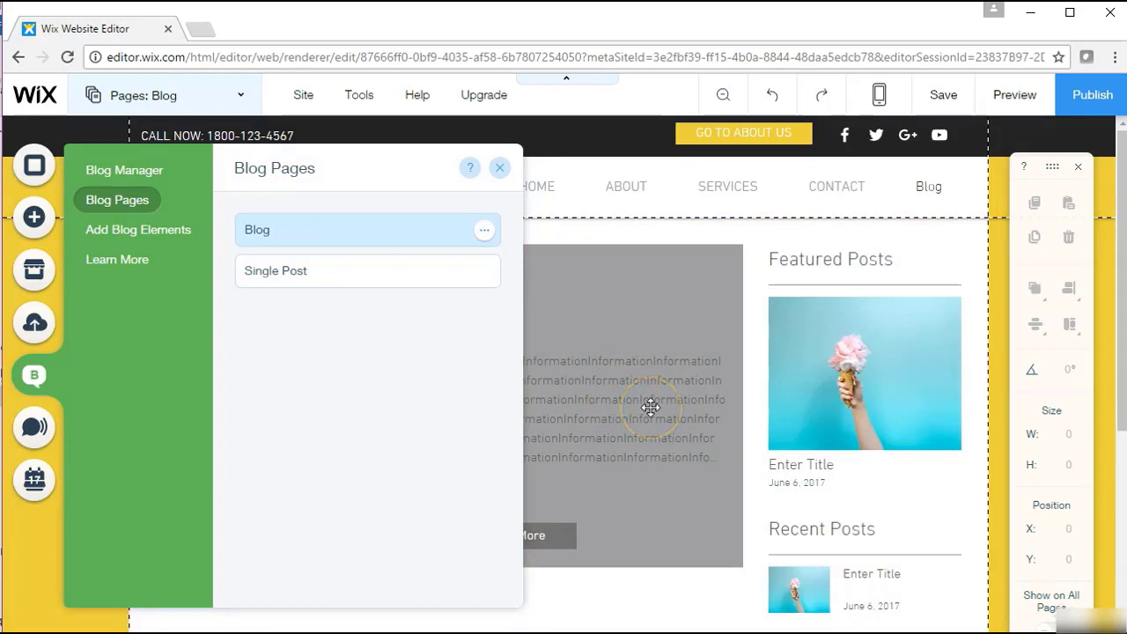
{"action": "left_click", "coordinate": [356, 274]}
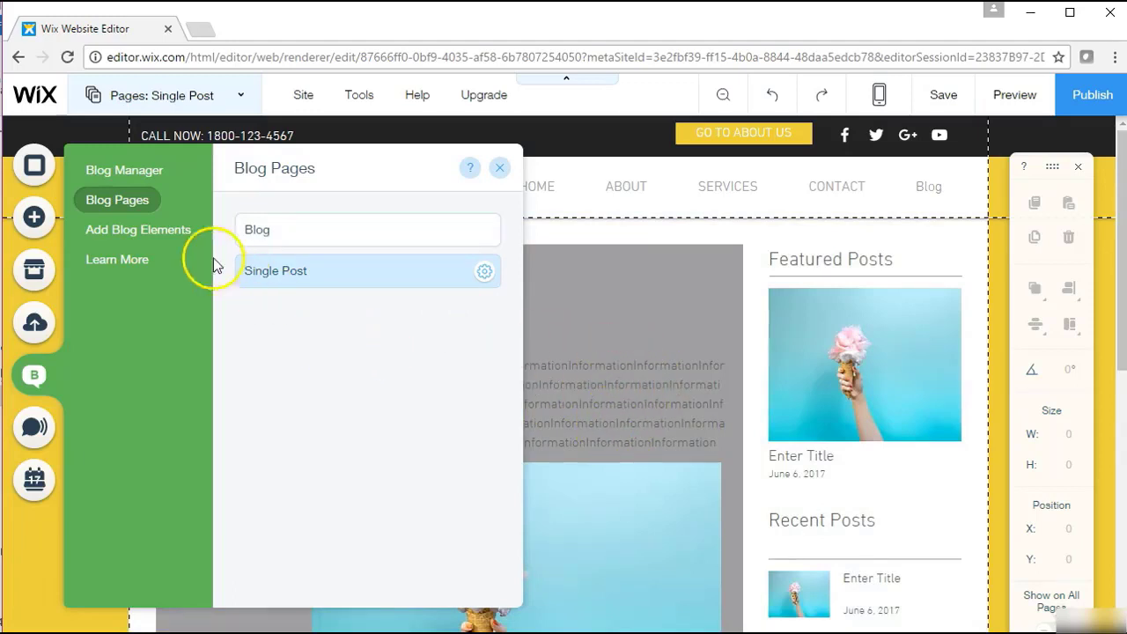
Add the Categories blog element to the Single Post page, over the featured post in the sidebar
{"action": "left_click", "coordinate": [172, 236]}
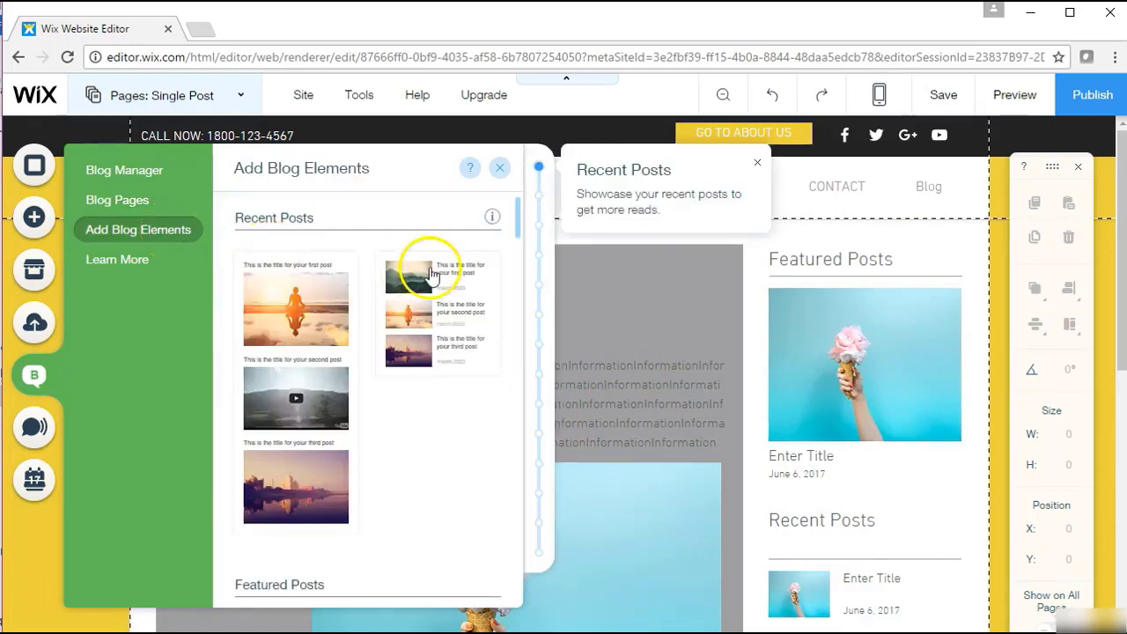
{"action": "left_click_drag", "start_coordinate": [518, 225], "coordinate": [520, 297]}
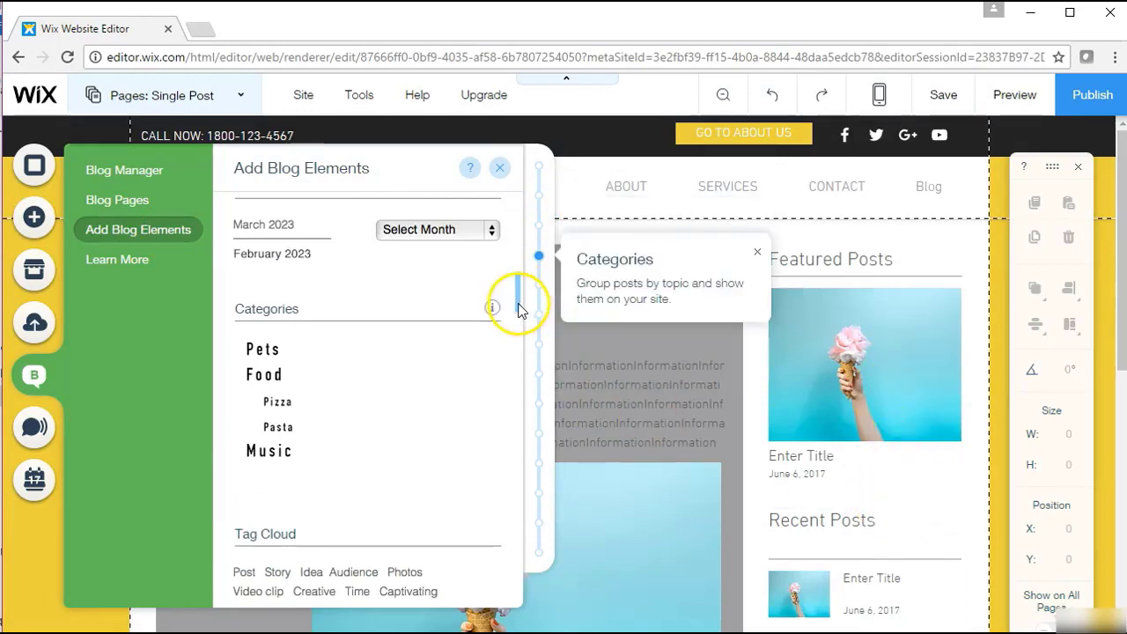
{"action": "left_click_drag", "start_coordinate": [518, 302], "coordinate": [520, 236]}
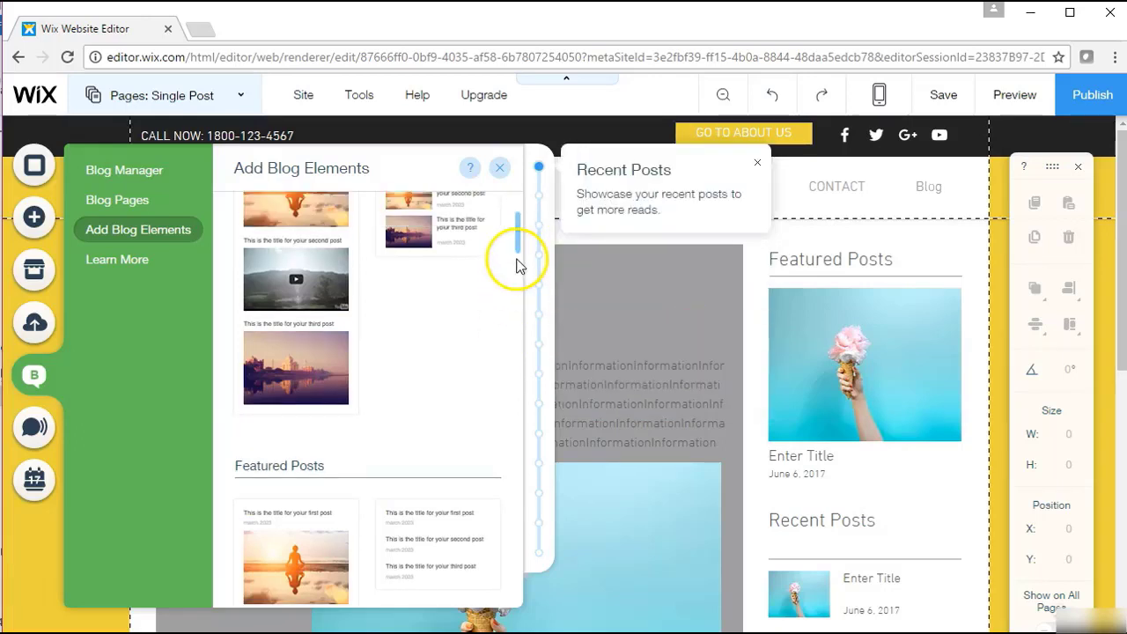
{"action": "left_click_drag", "start_coordinate": [519, 261], "coordinate": [520, 310]}
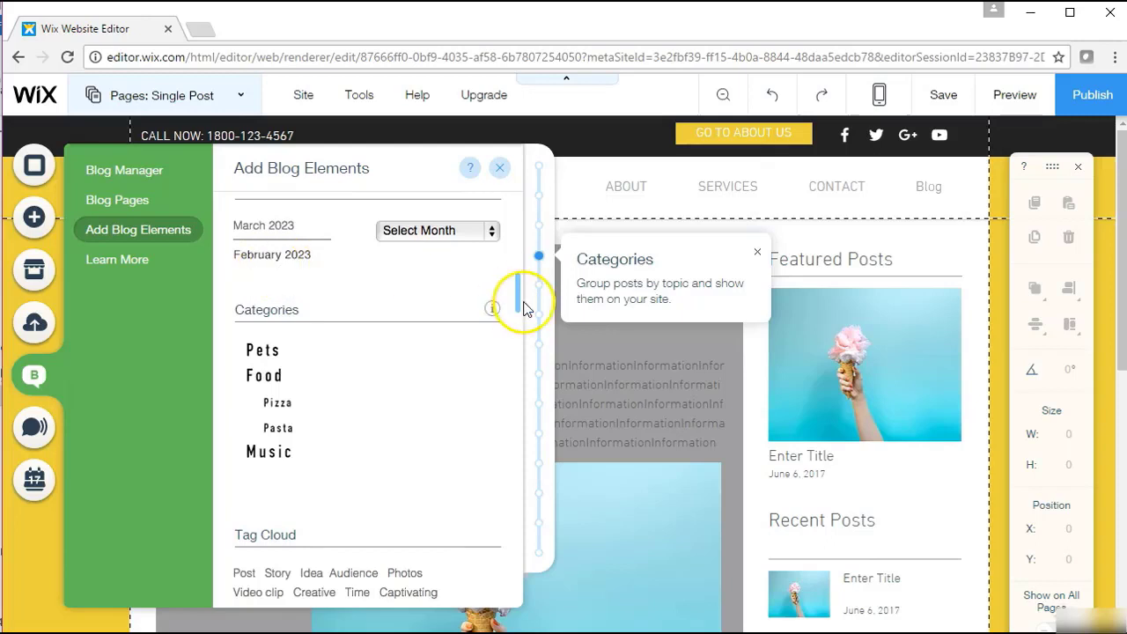
{"action": "scroll", "coordinate": [519, 307], "scroll_direction": "down", "scroll_amount": 1}
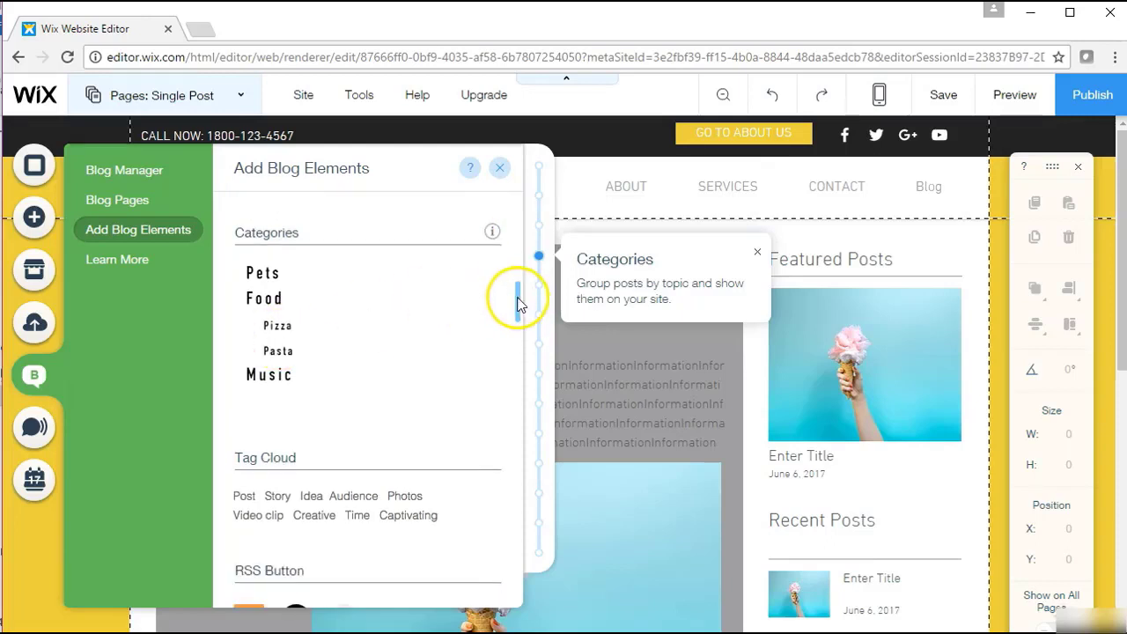
{"action": "scroll", "coordinate": [518, 307], "scroll_direction": "down", "scroll_amount": 3}
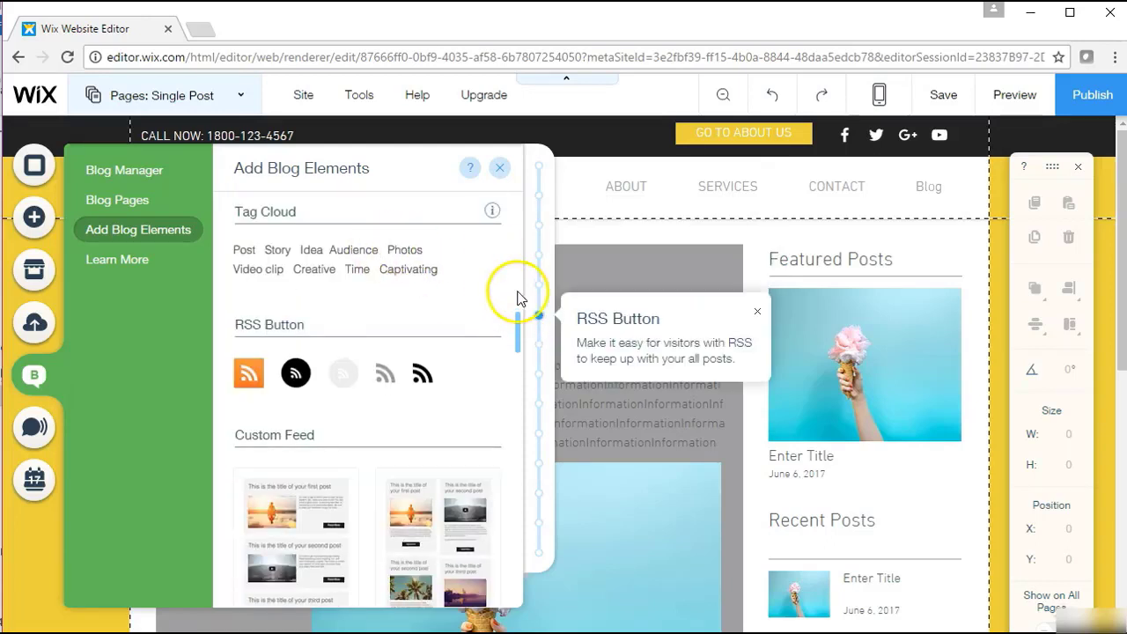
{"action": "left_click_drag", "start_coordinate": [517, 322], "coordinate": [516, 279]}
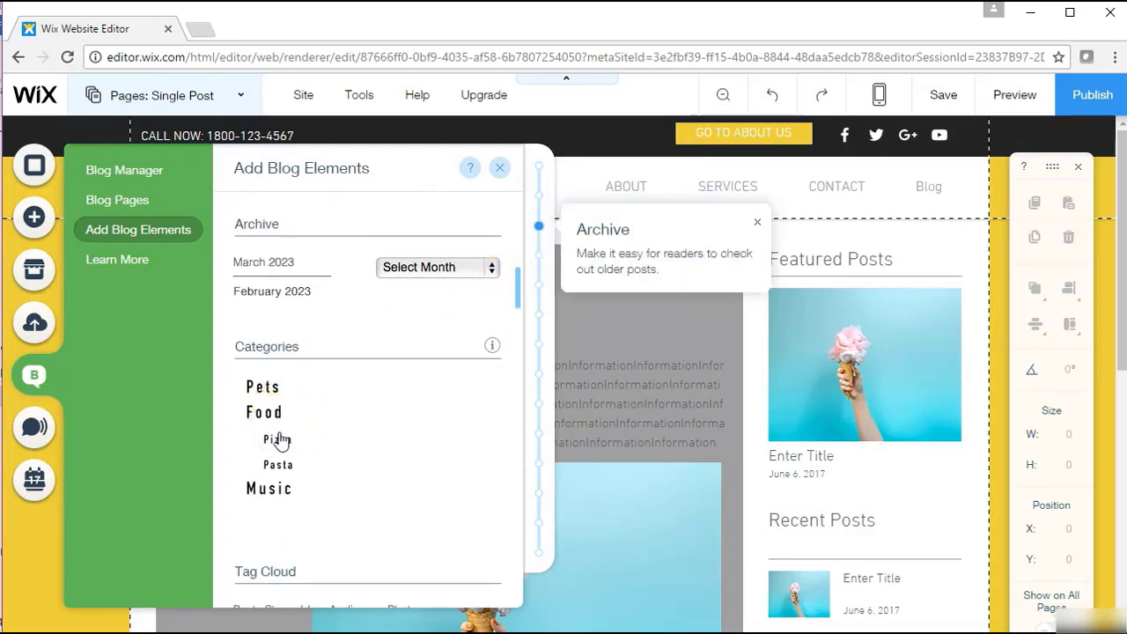
{"action": "left_click_drag", "start_coordinate": [302, 435], "coordinate": [786, 422]}
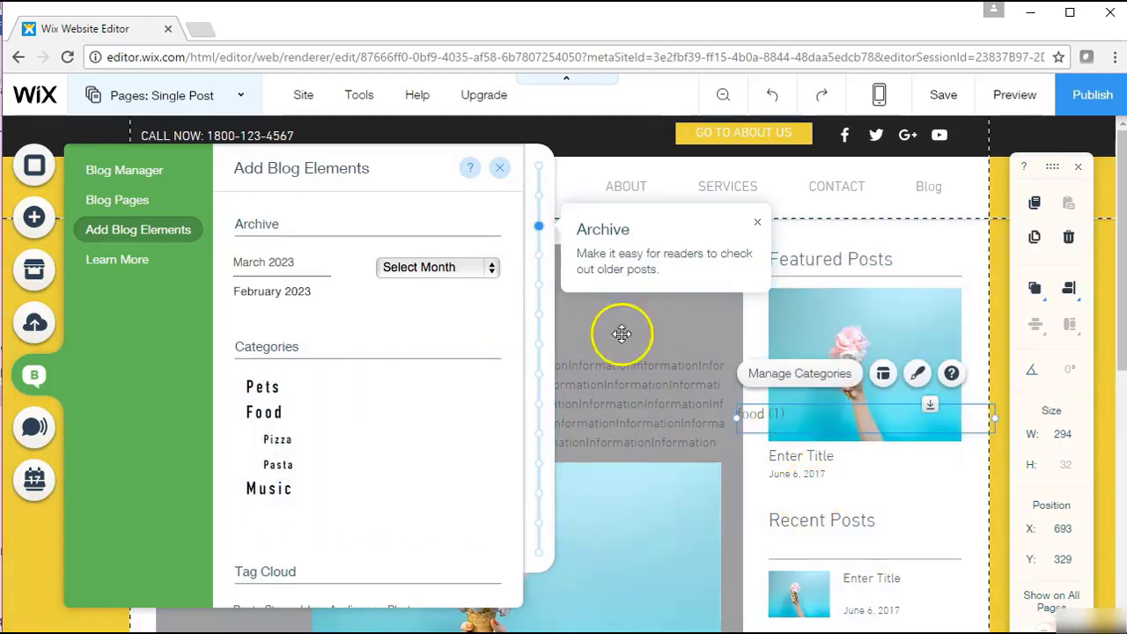
{"action": "left_click", "coordinate": [501, 169]}
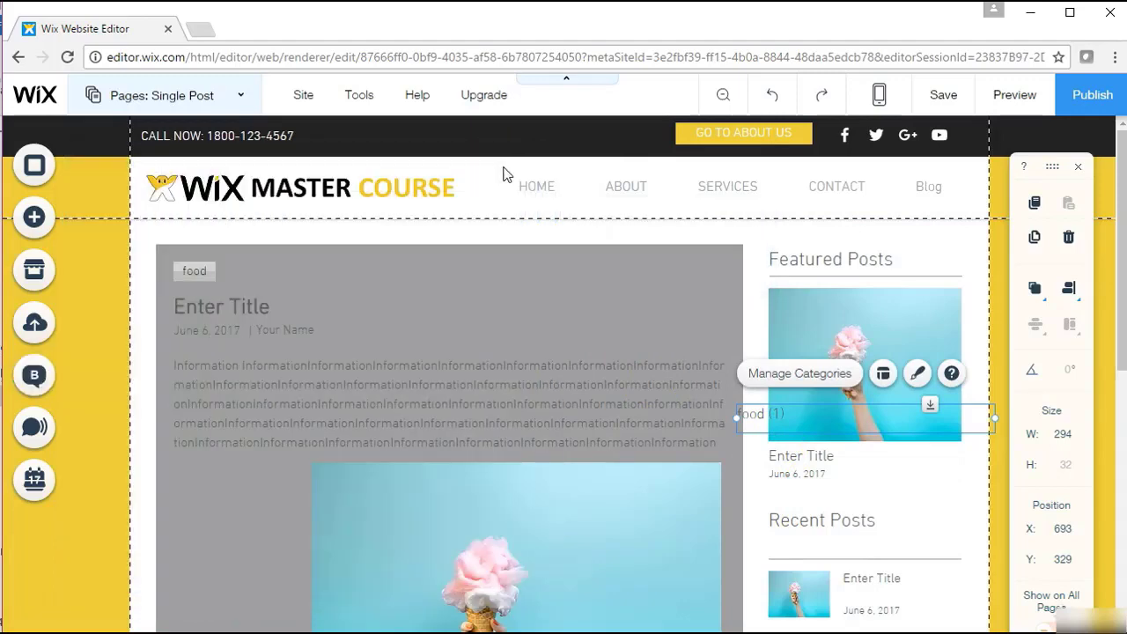
Move the categories list below the Follow Us social icons, lined up with the sidebar at X 729
{"action": "scroll", "coordinate": [1083, 317], "scroll_direction": "down", "scroll_amount": 2}
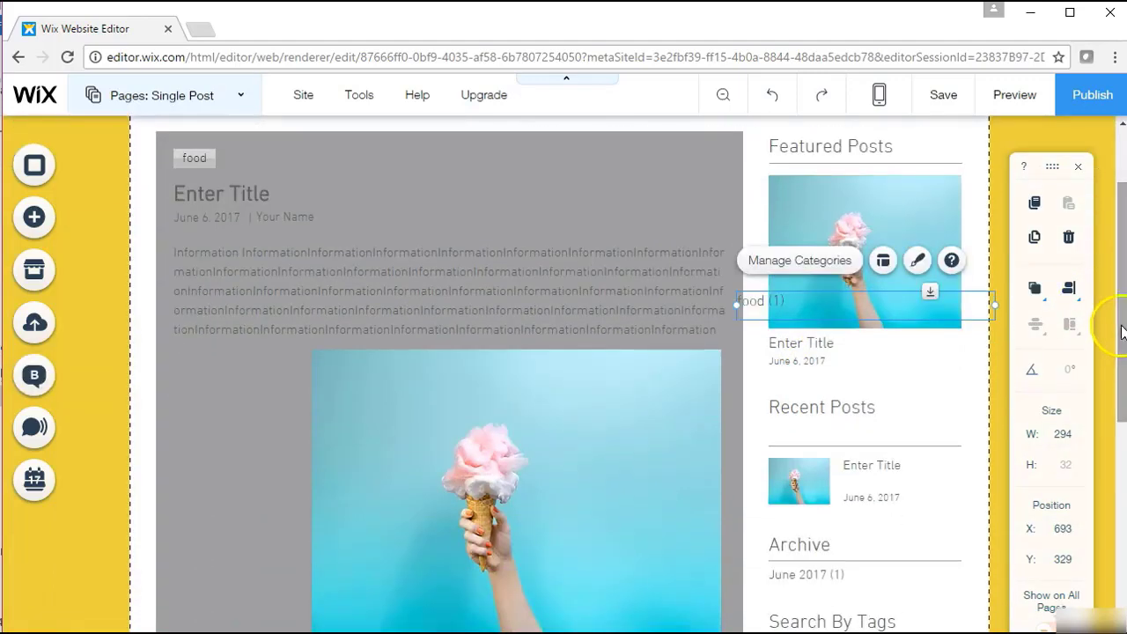
{"action": "left_click_drag", "start_coordinate": [911, 282], "coordinate": [939, 530]}
{"action": "left_click_drag", "start_coordinate": [1123, 378], "coordinate": [1124, 493]}
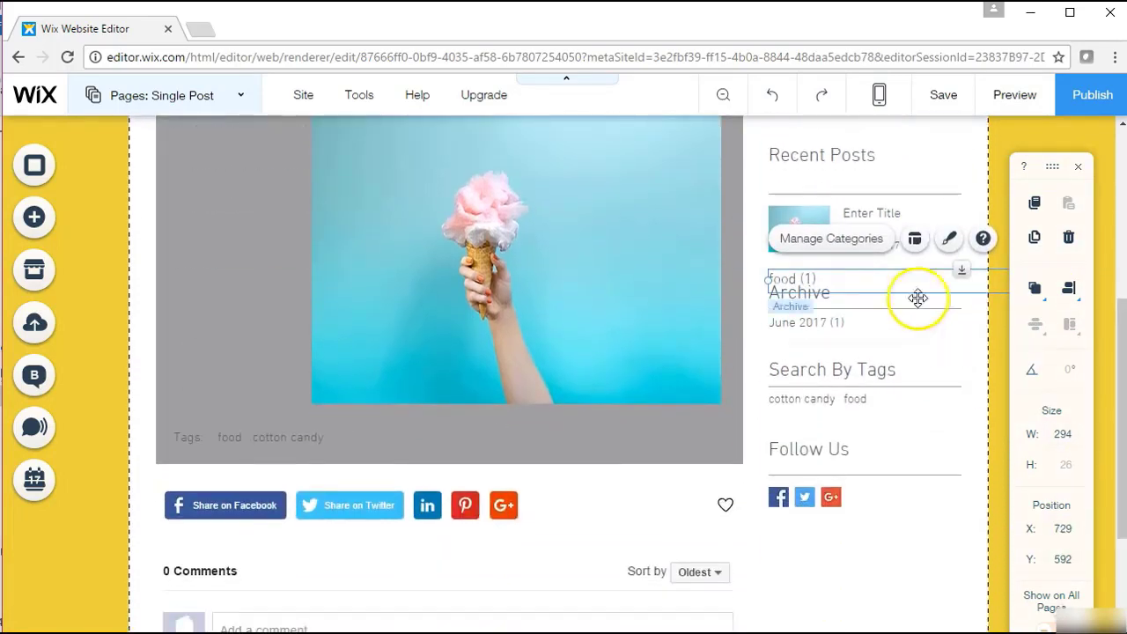
{"action": "left_click_drag", "start_coordinate": [894, 276], "coordinate": [893, 572]}
Place a copy of the Follow Us heading and its line under the social icons, and position the categories list beneath it at about Y 939
{"action": "left_click", "coordinate": [900, 446]}
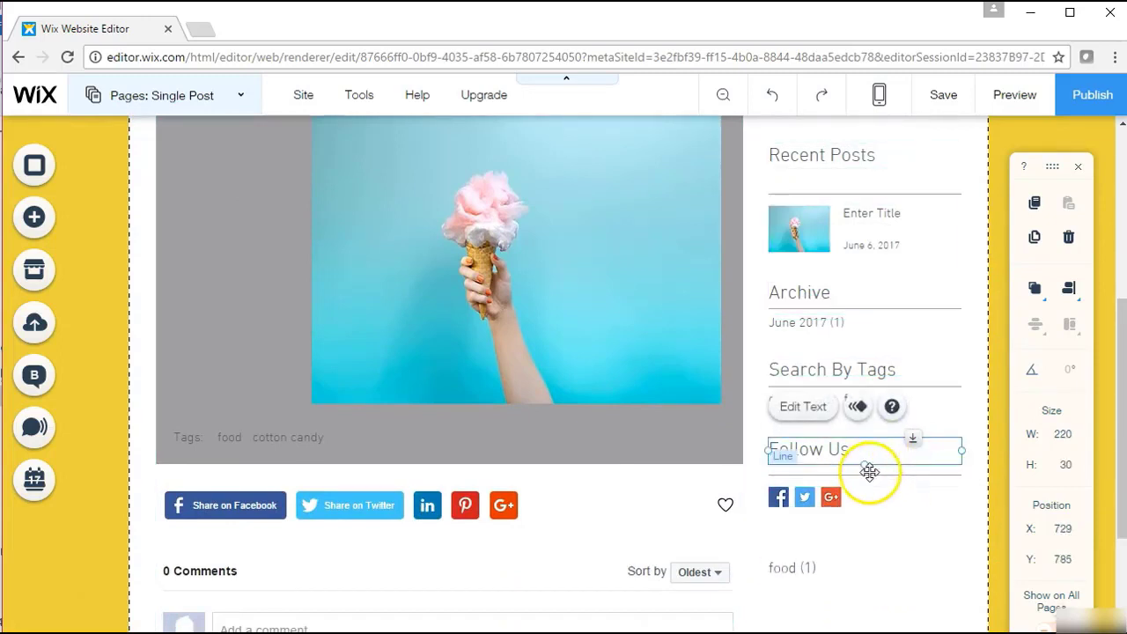
{"action": "left_click", "coordinate": [869, 474], "text": "shift"}
{"action": "right_click", "coordinate": [869, 474]}
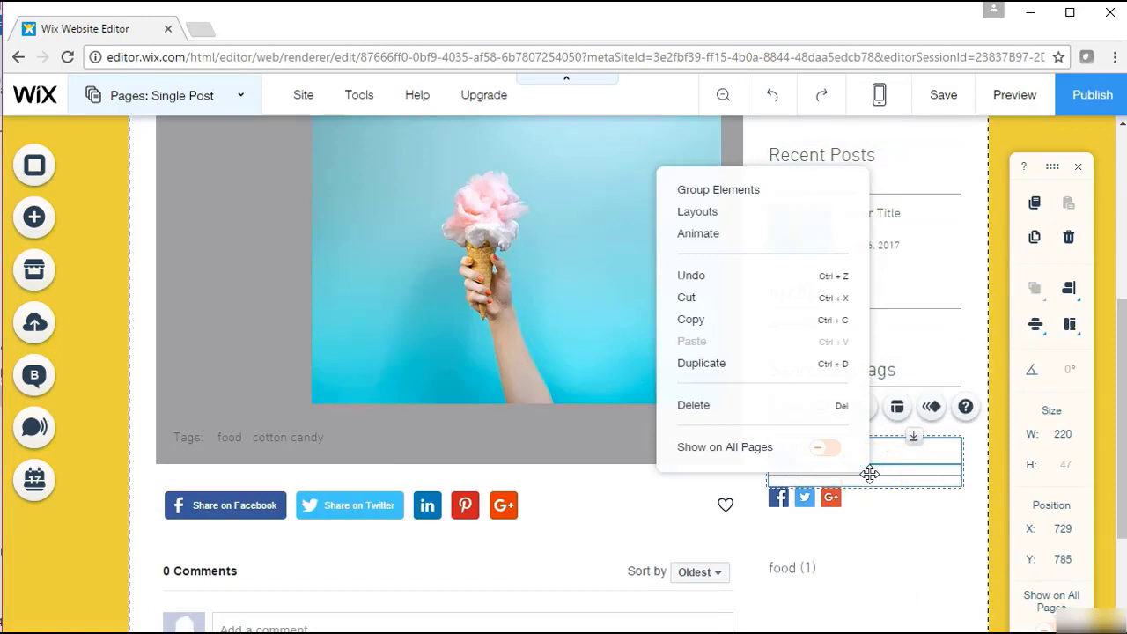
{"action": "left_click", "coordinate": [869, 474]}
{"action": "left_click_drag", "start_coordinate": [869, 474], "coordinate": [852, 526]}
{"action": "left_click", "coordinate": [826, 593]}
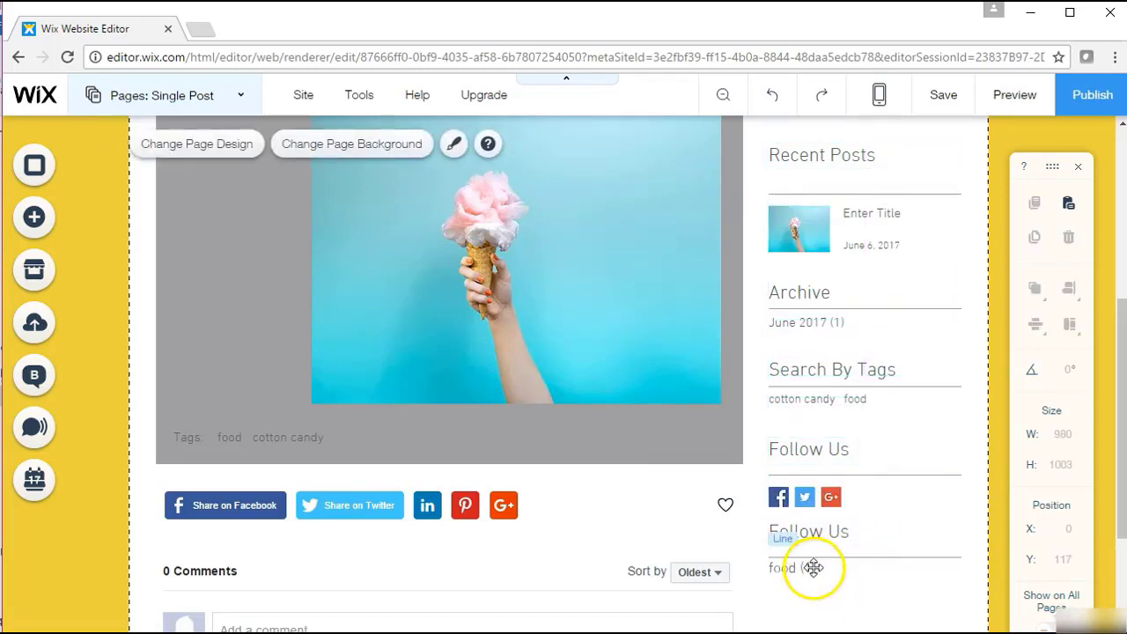
{"action": "left_click", "coordinate": [813, 568]}
{"action": "left_click_drag", "start_coordinate": [801, 572], "coordinate": [804, 597]}
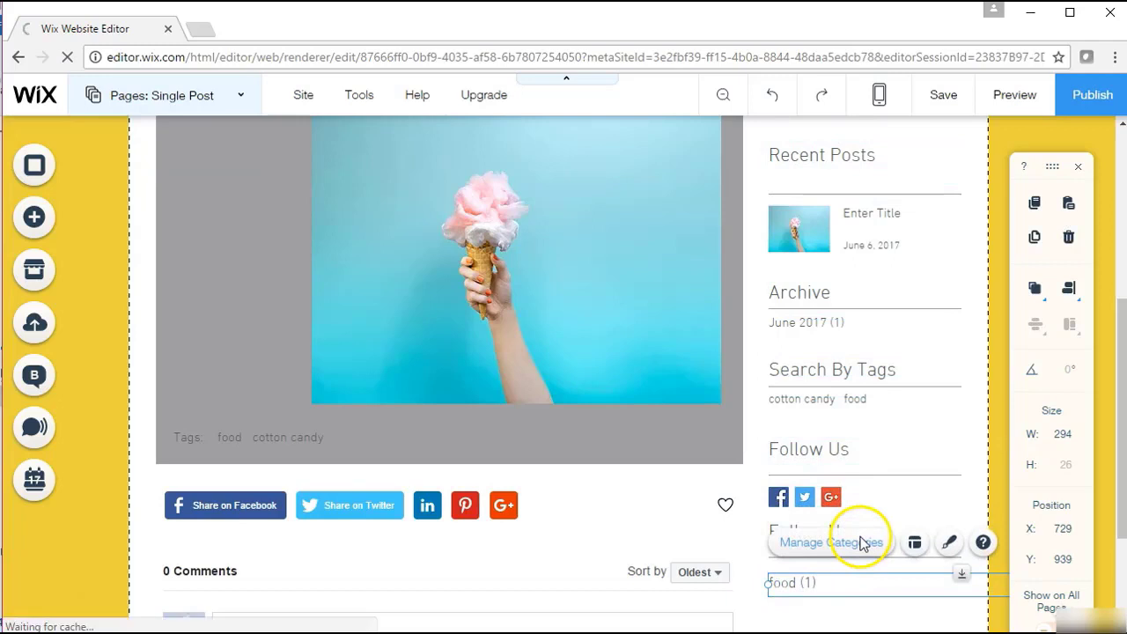
Open category management for the blog from the categories list and examine the existing categories
{"action": "left_click", "coordinate": [863, 542]}
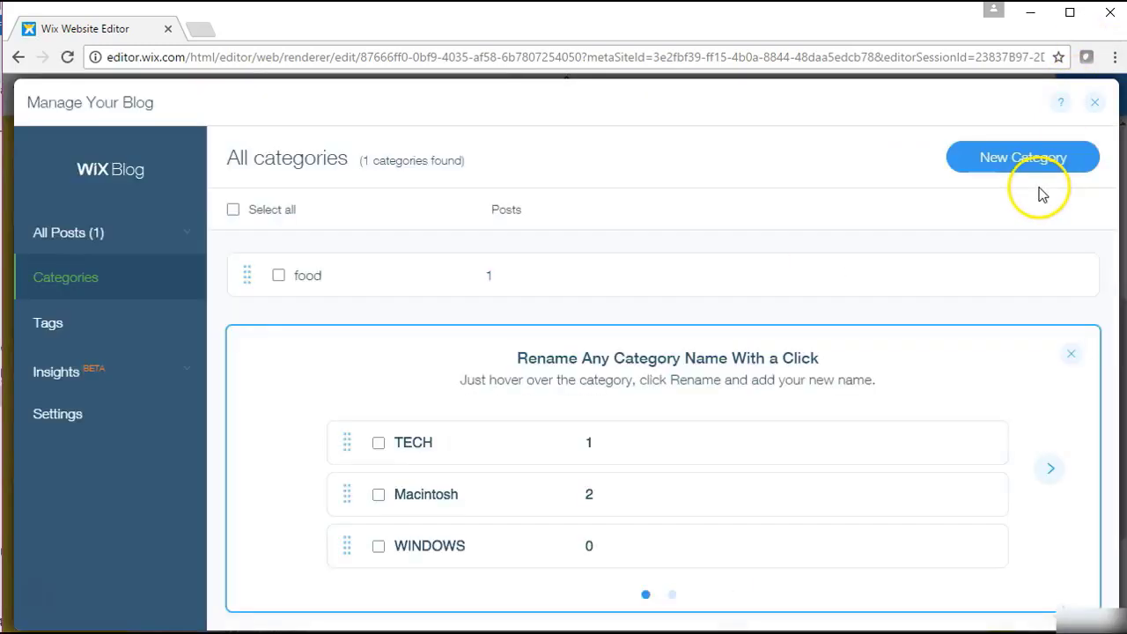
{"action": "mouse_move", "coordinate": [428, 281]}
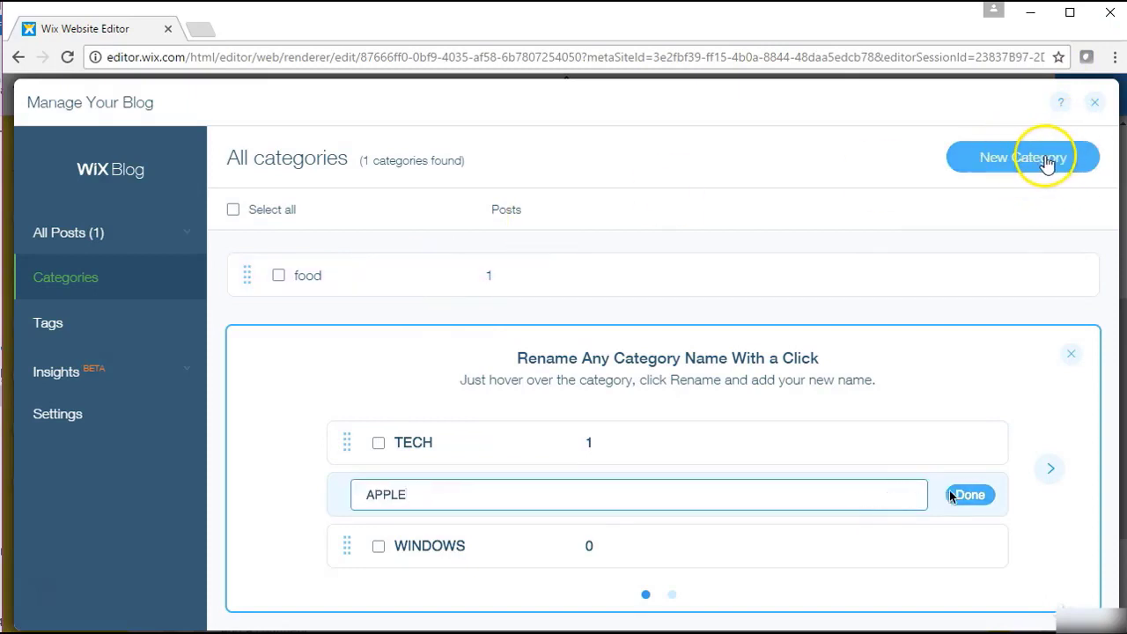
Leave category management and change the text of the copied Follow Us heading above the categories list to "Categories"
{"action": "left_click", "coordinate": [1095, 103]}
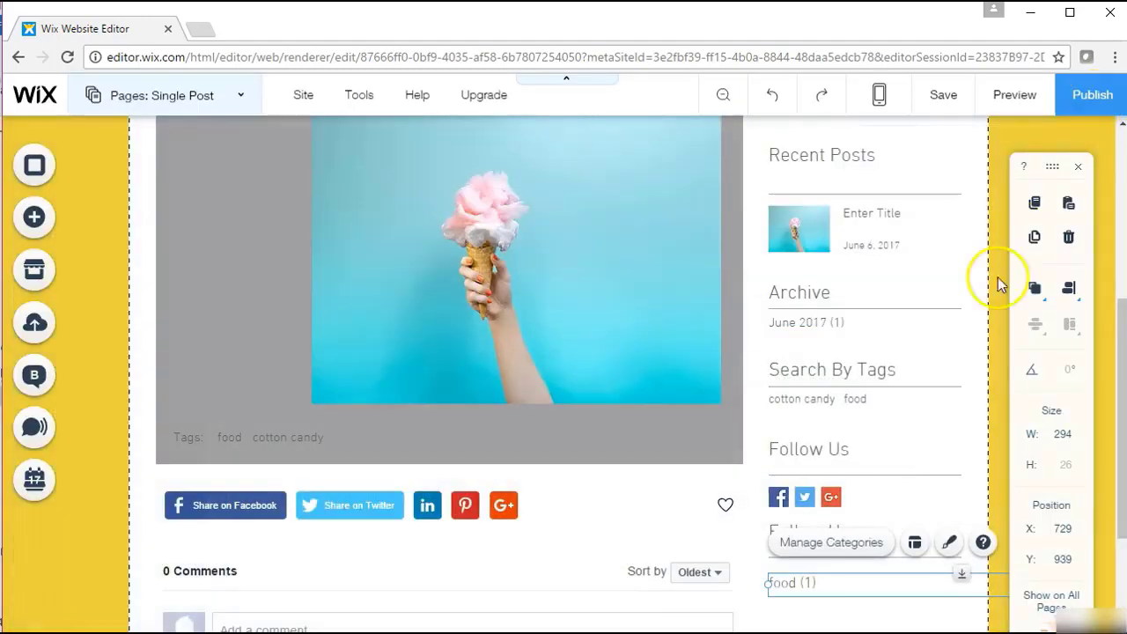
{"action": "left_click", "coordinate": [848, 524]}
{"action": "left_click", "coordinate": [803, 491]}
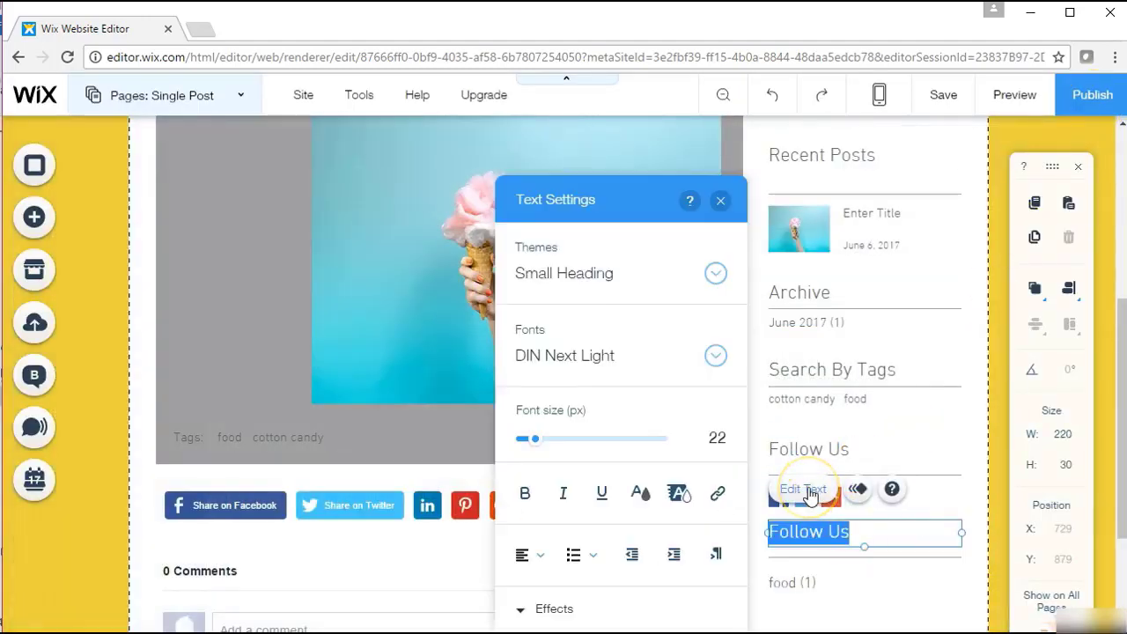
{"action": "type", "text": "Categories"}
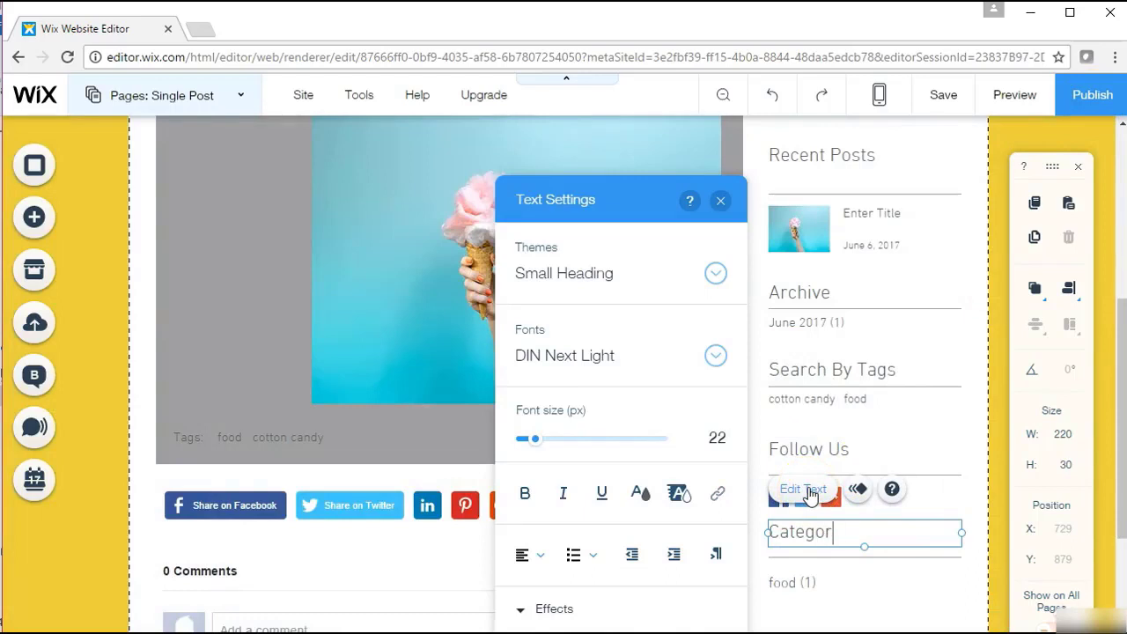
{"action": "left_click", "coordinate": [980, 485]}
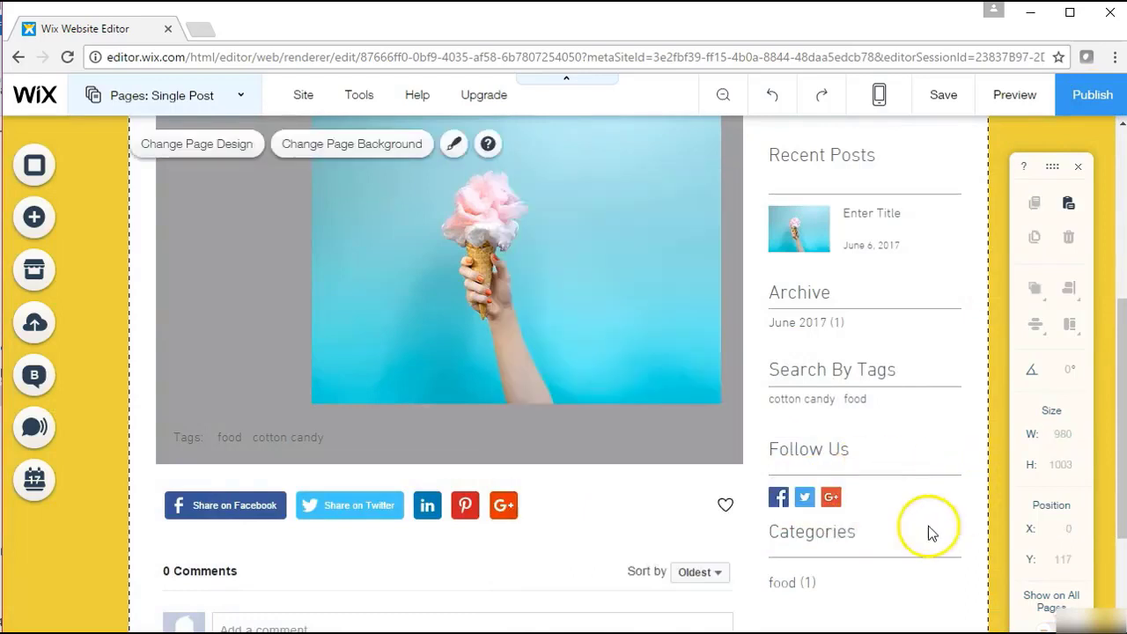
Review the Single Post page from header to footer, including the post, share buttons, comments and sidebar sections
{"action": "left_click", "coordinate": [818, 574]}
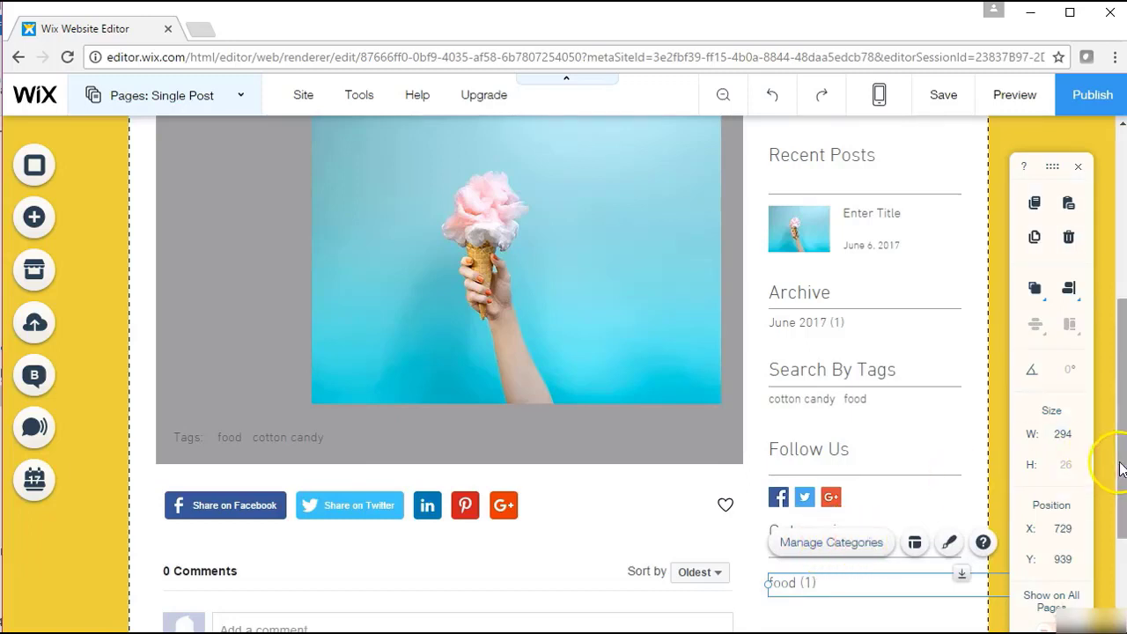
{"action": "scroll", "coordinate": [1120, 422], "scroll_direction": "up", "scroll_amount": 10}
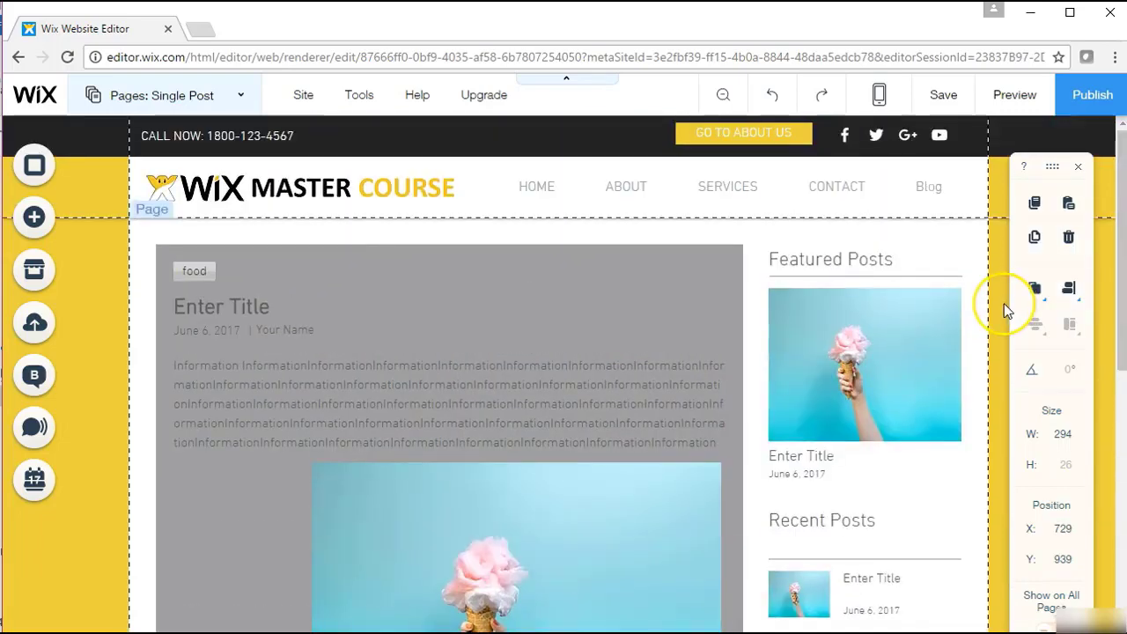
{"action": "left_click", "coordinate": [1008, 310]}
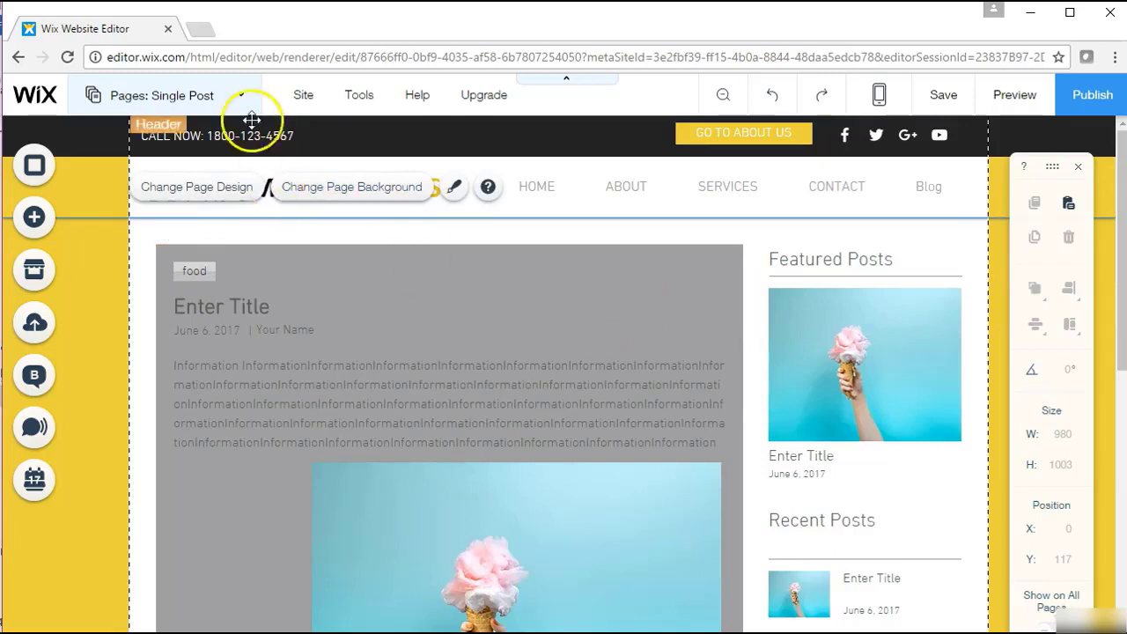
{"action": "left_click", "coordinate": [346, 338]}
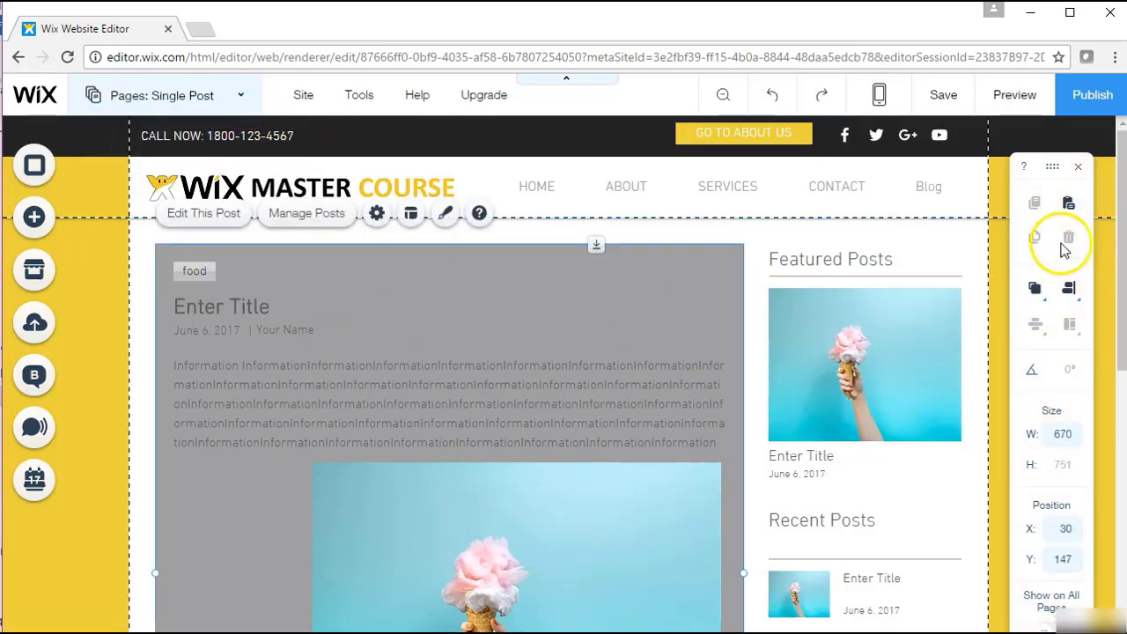
{"action": "mouse_move", "coordinate": [1122, 246]}
{"action": "left_mouse_down"}
{"action": "mouse_move", "coordinate": [1120, 417]}
{"action": "mouse_move", "coordinate": [1125, 262]}
{"action": "left_mouse_up"}
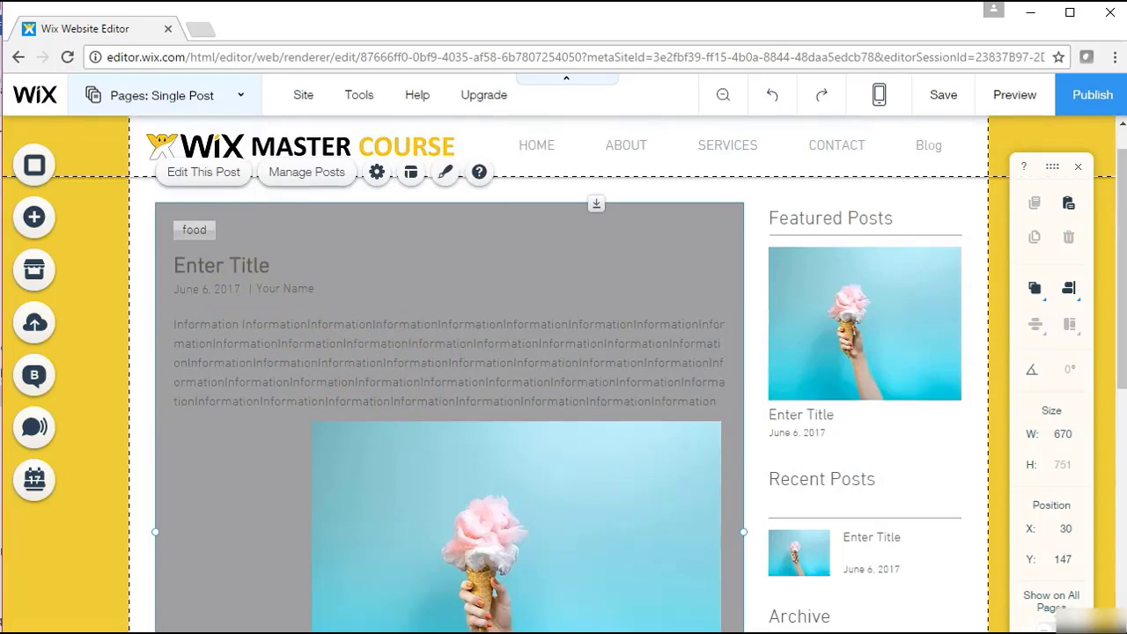
{"action": "left_click_drag", "start_coordinate": [1120, 312], "coordinate": [1108, 539]}
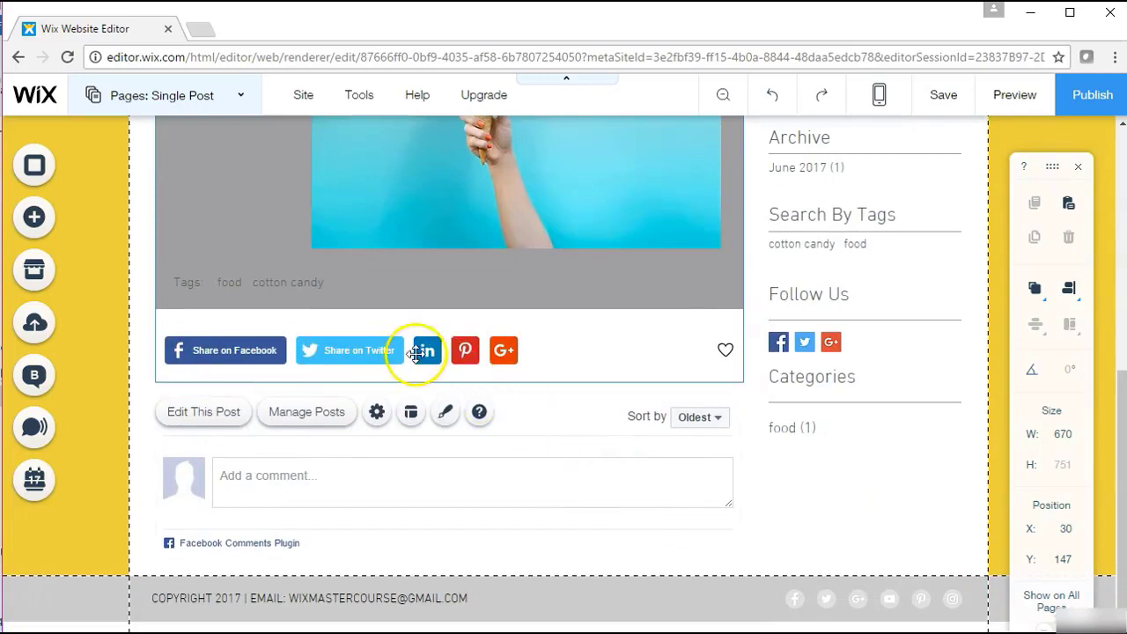
{"action": "left_click_drag", "start_coordinate": [1123, 482], "coordinate": [1122, 289]}
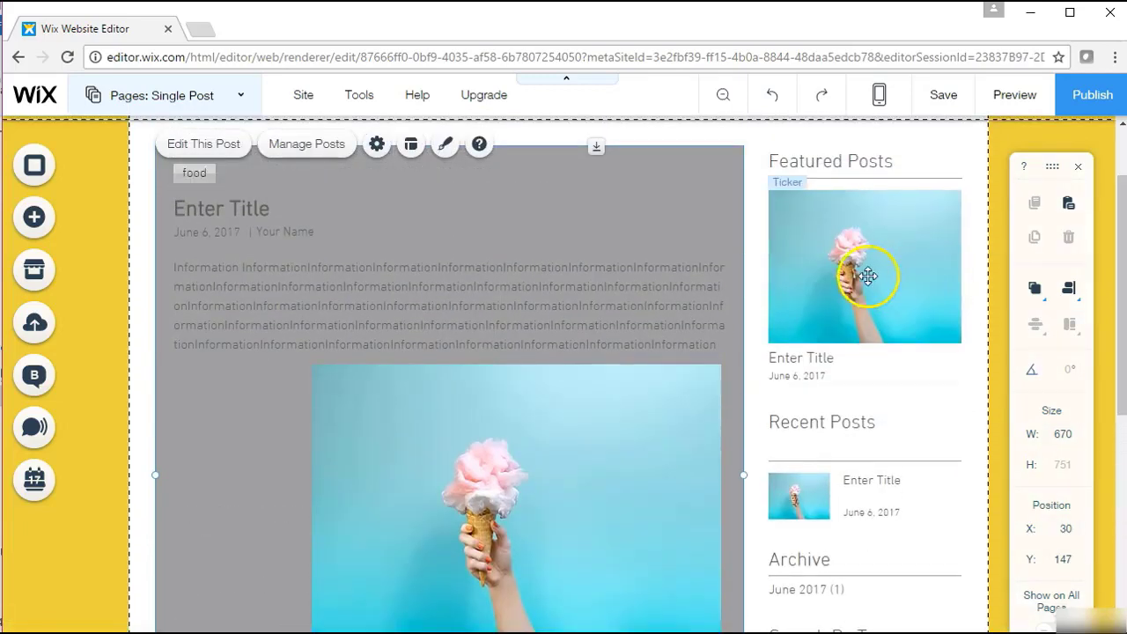
{"action": "left_click_drag", "start_coordinate": [1120, 249], "coordinate": [1120, 409]}
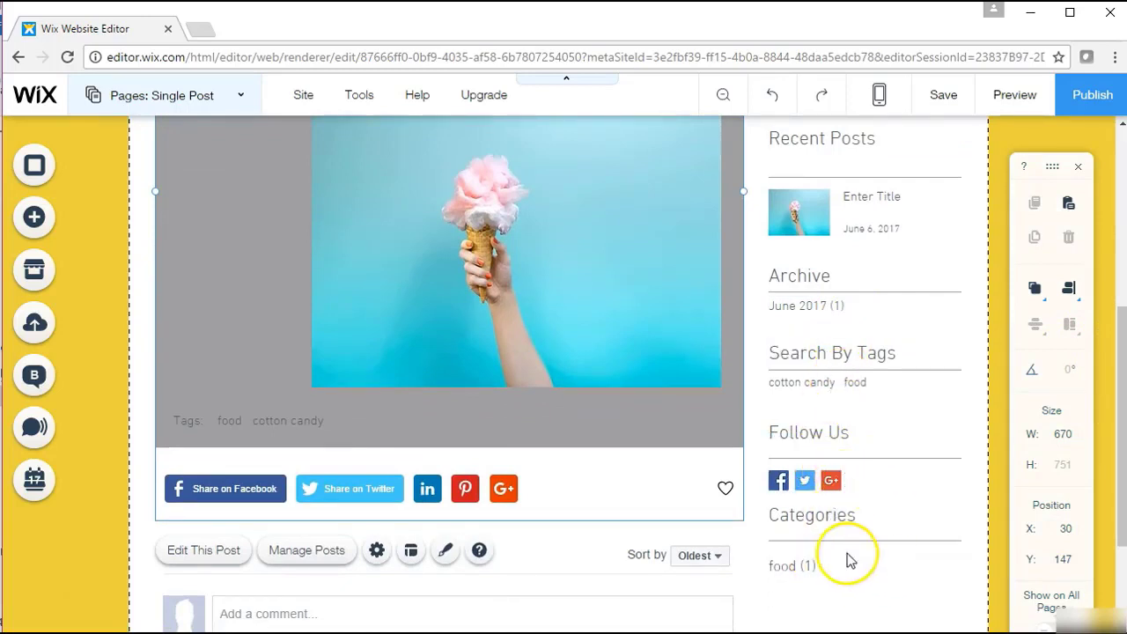
{"action": "left_click_drag", "start_coordinate": [1123, 451], "coordinate": [1123, 273]}
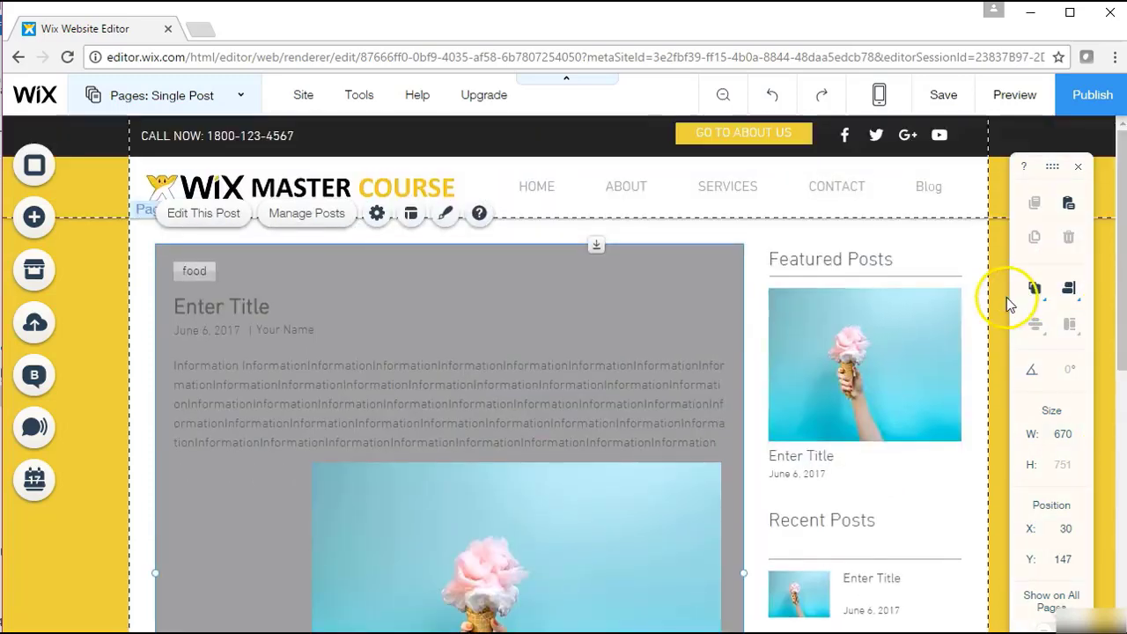
Switch from the Single Post page to the Blog page for editing
{"action": "left_click", "coordinate": [236, 101]}
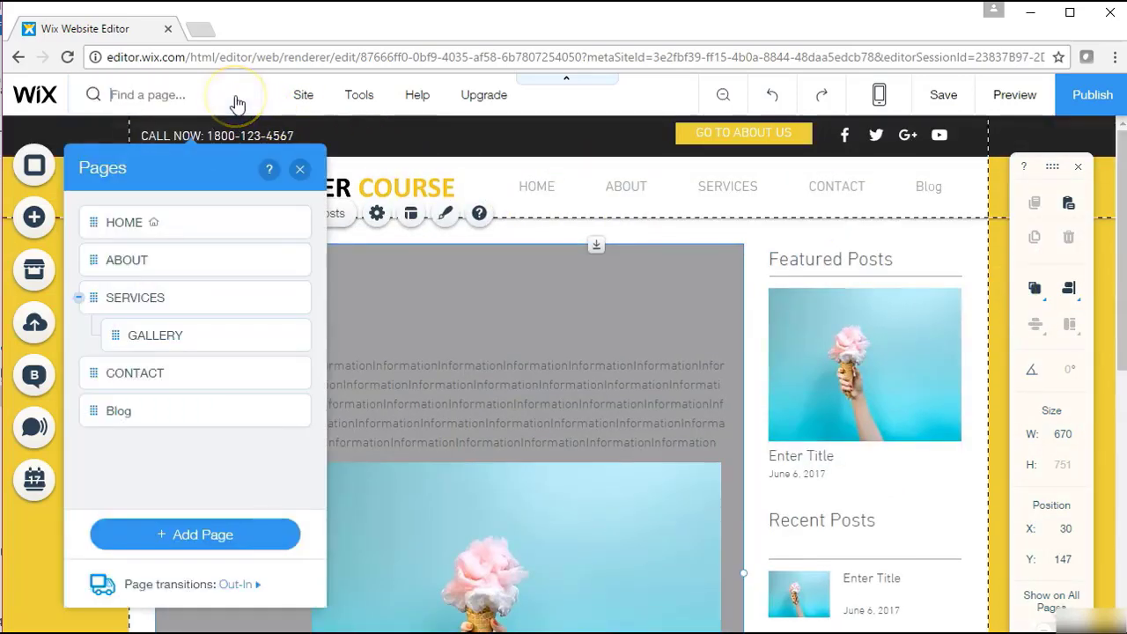
{"action": "left_click", "coordinate": [163, 407]}
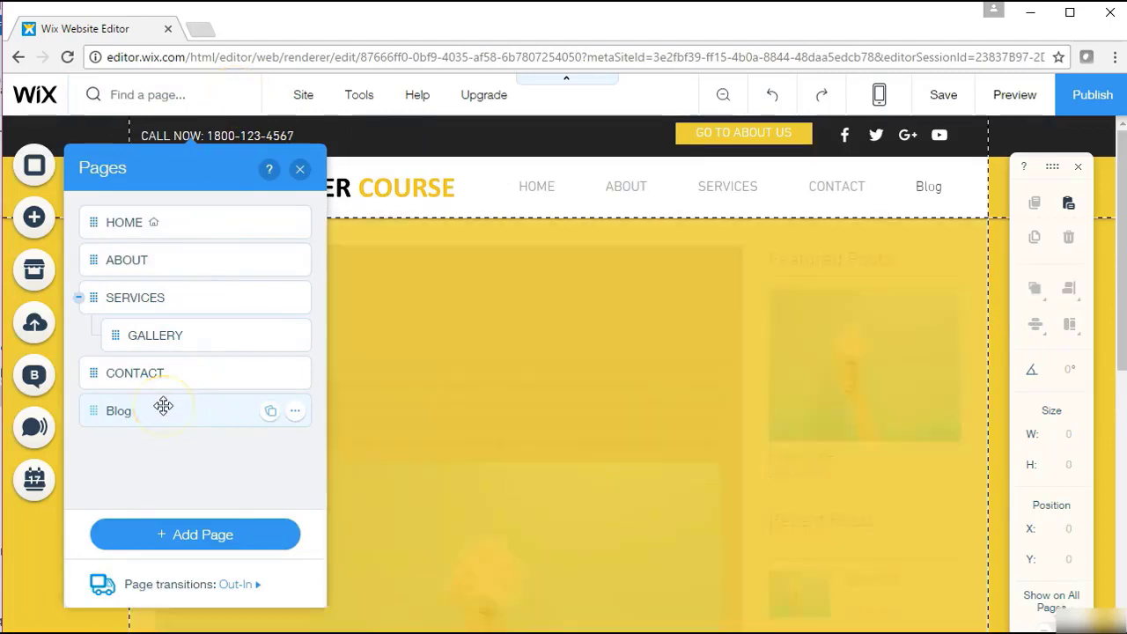
{"action": "left_click", "coordinate": [989, 252]}
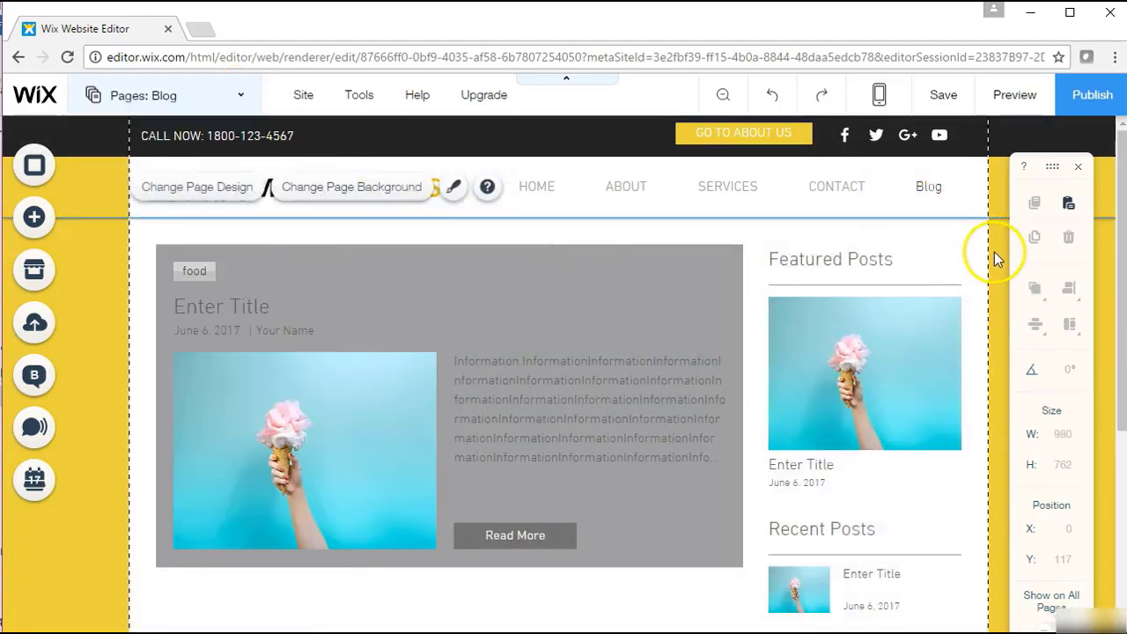
Examine the blog feed's settings for posts per page, date format, author wording and post text length
{"action": "left_click", "coordinate": [493, 405]}
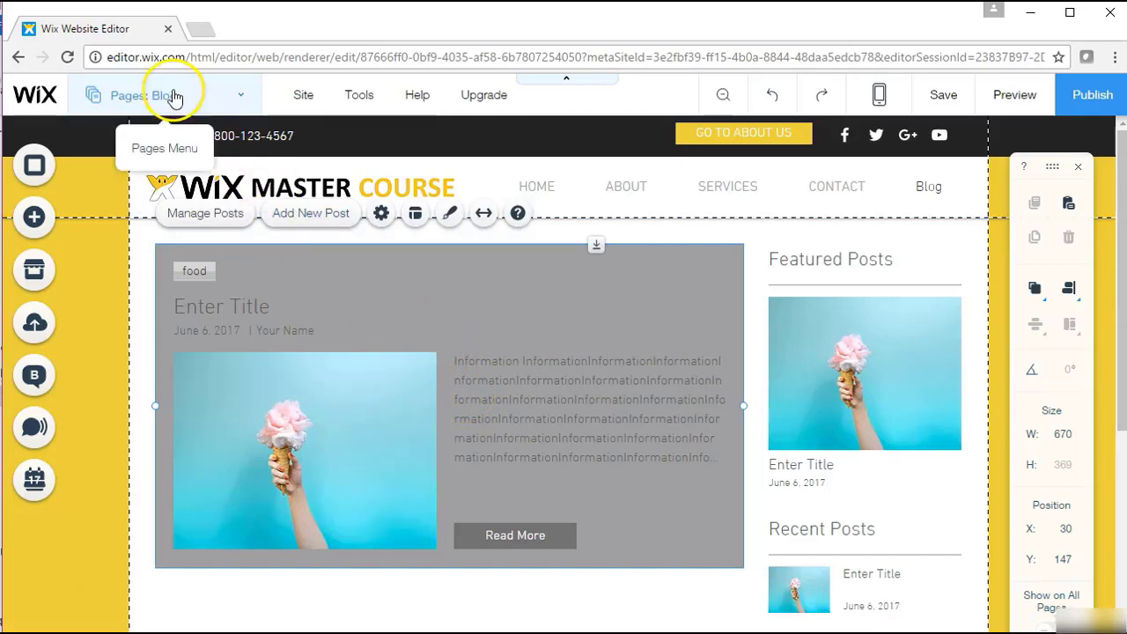
{"action": "left_click", "coordinate": [379, 214]}
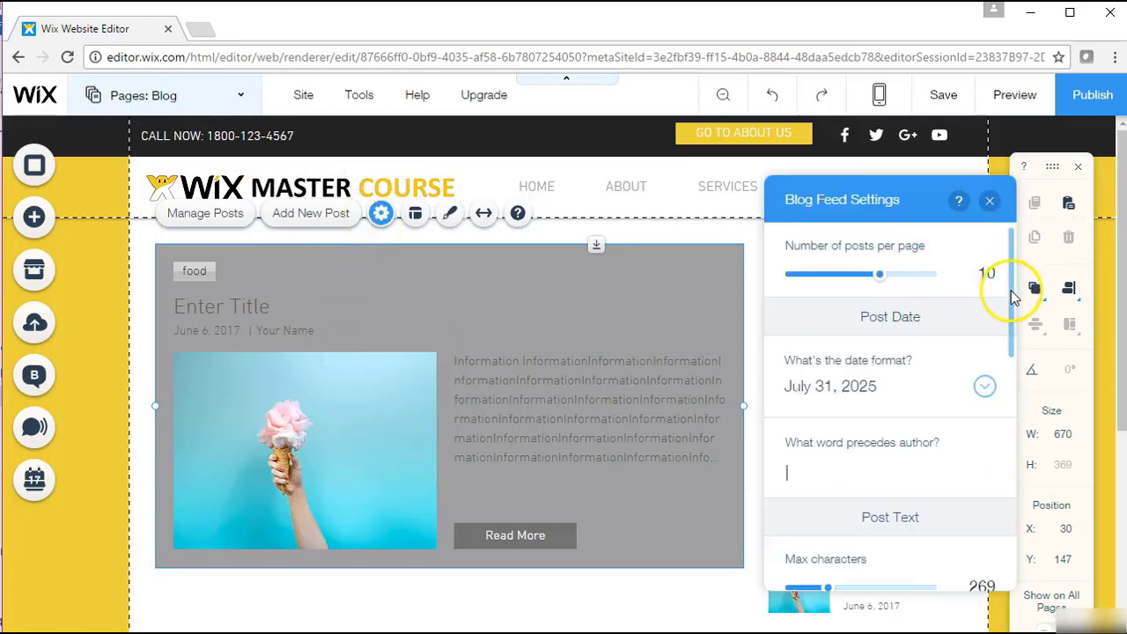
{"action": "left_click_drag", "start_coordinate": [1012, 298], "coordinate": [1007, 256]}
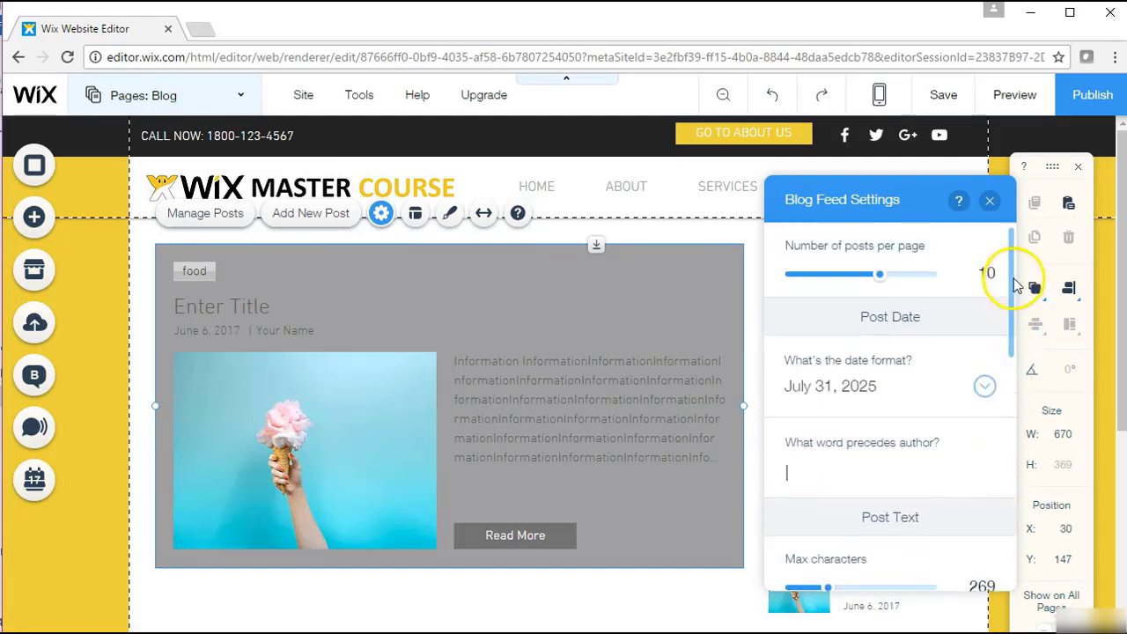
{"action": "left_click", "coordinate": [990, 202]}
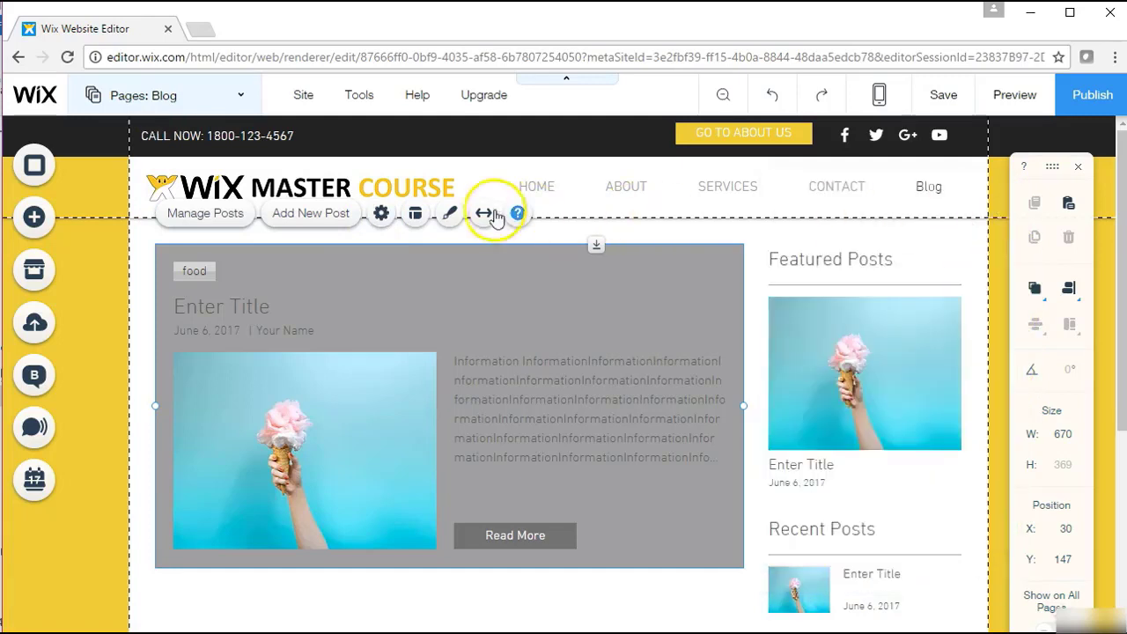
Try the image-right, alternating and full-width image layouts on the blog feed, ending on the layout with images left of the text
{"action": "left_click", "coordinate": [414, 215]}
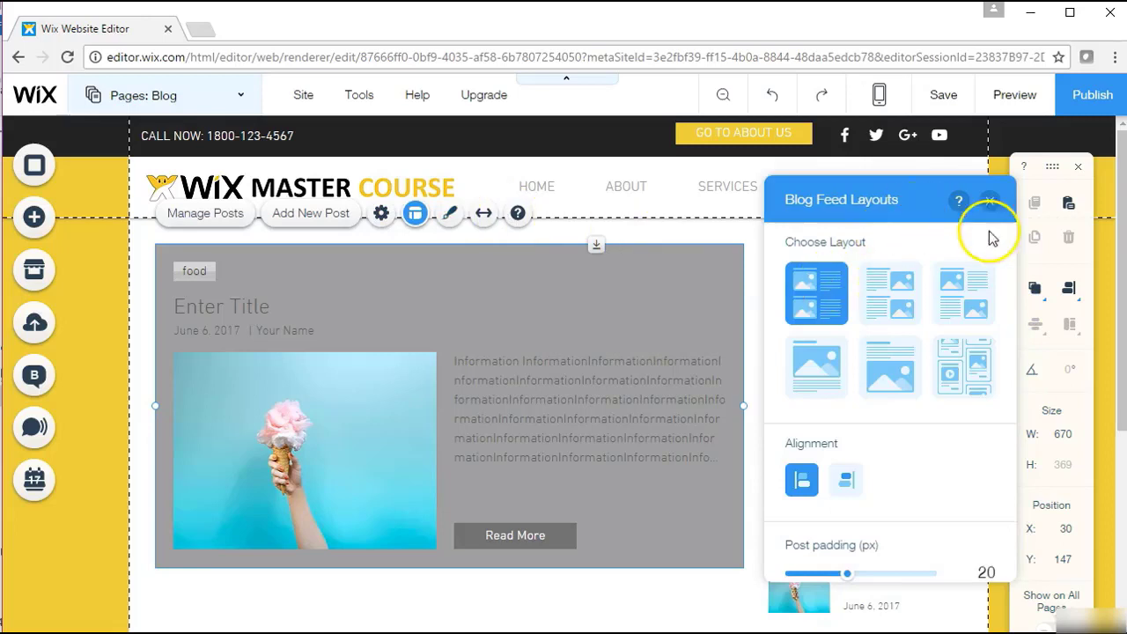
{"action": "mouse_move", "coordinate": [1013, 264]}
{"action": "left_mouse_down"}
{"action": "mouse_move", "coordinate": [989, 529]}
{"action": "mouse_move", "coordinate": [1028, 297]}
{"action": "mouse_move", "coordinate": [1018, 243]}
{"action": "left_mouse_up"}
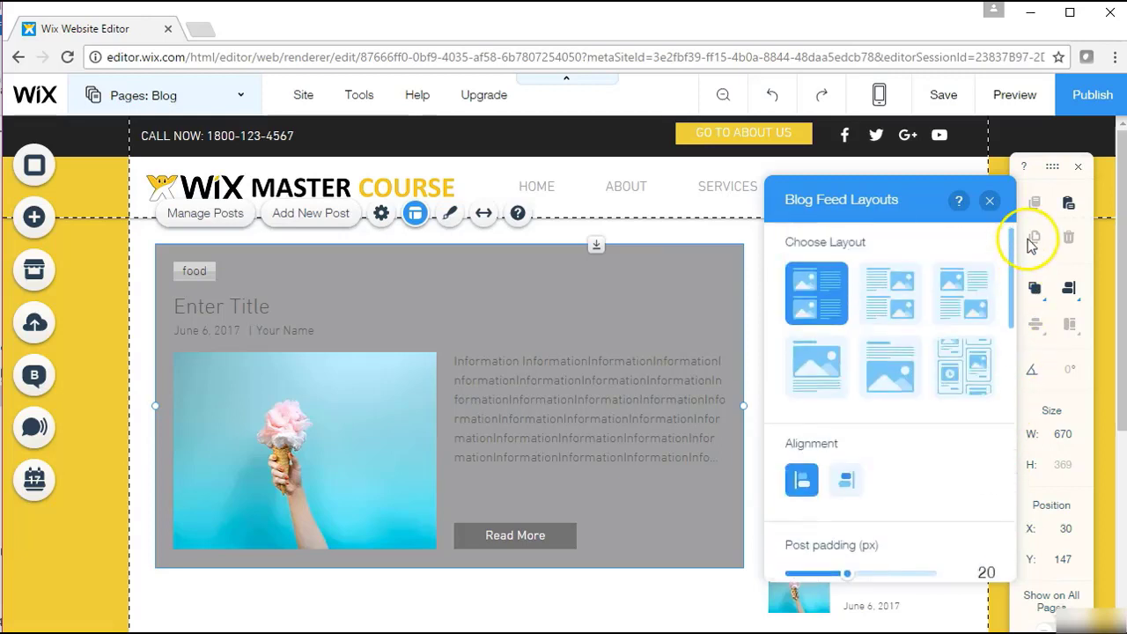
{"action": "left_click", "coordinate": [895, 302]}
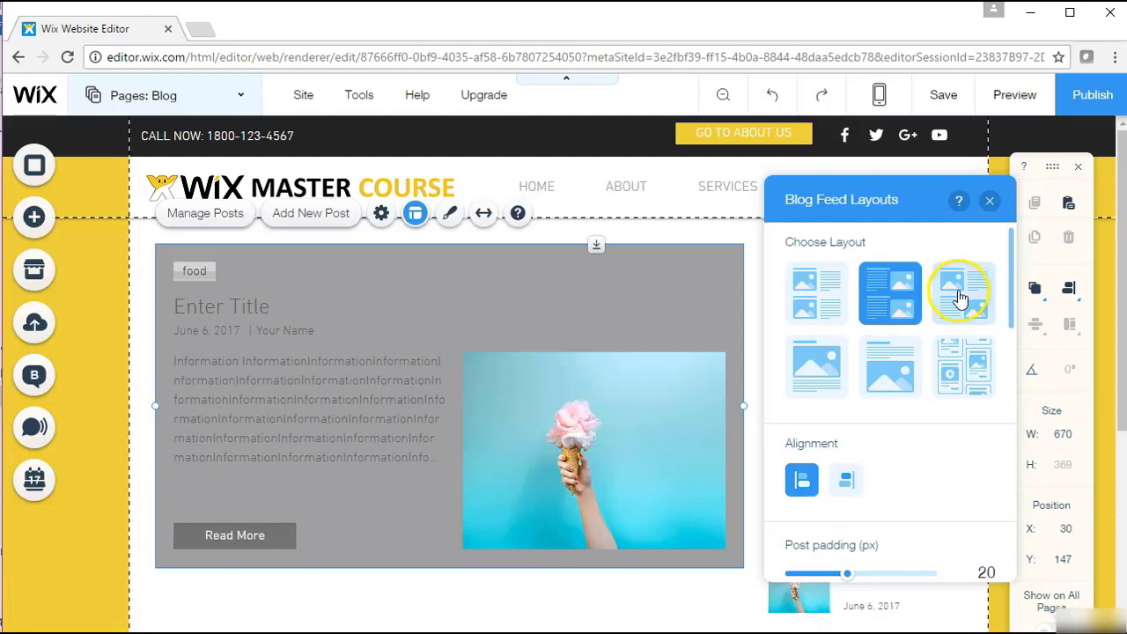
{"action": "left_click", "coordinate": [952, 286]}
{"action": "left_click", "coordinate": [826, 364]}
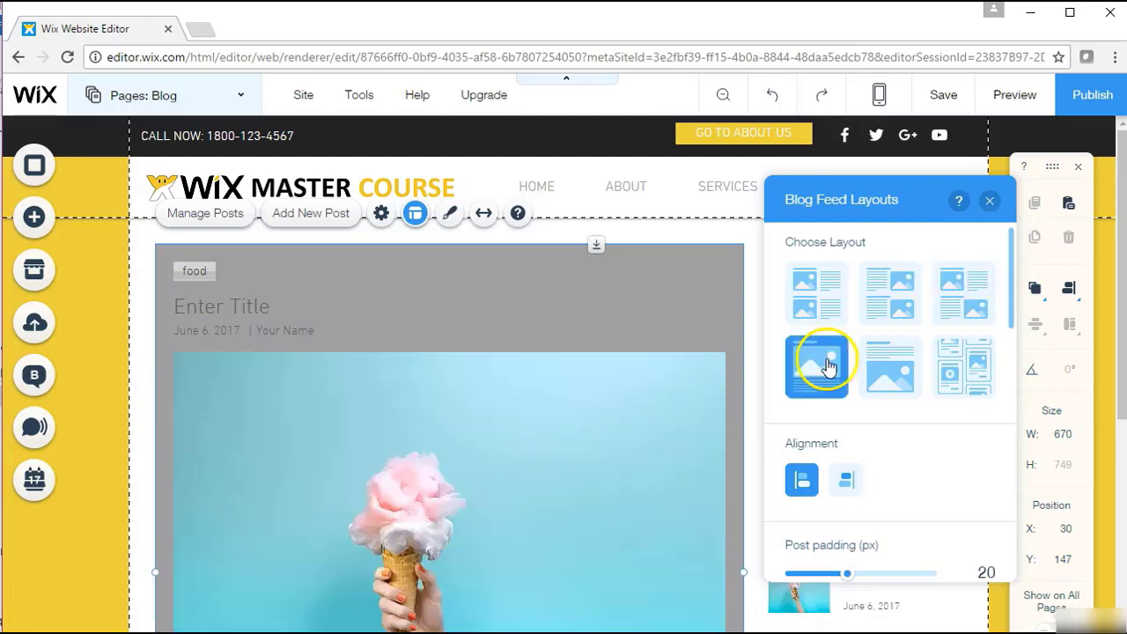
{"action": "left_click", "coordinate": [826, 299]}
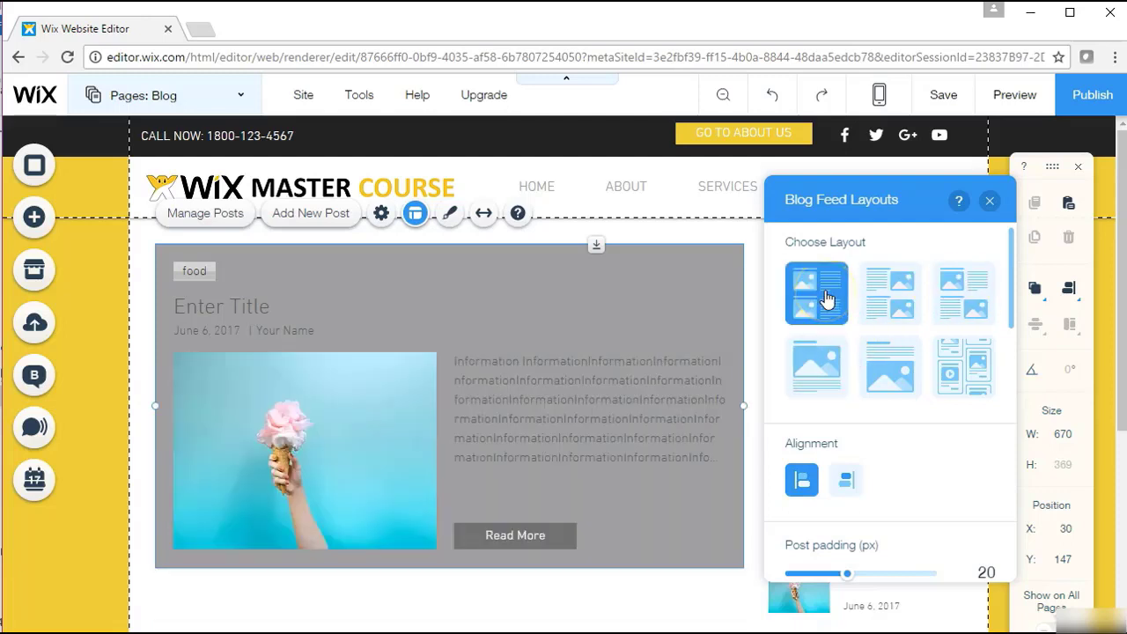
{"action": "left_click", "coordinate": [990, 203]}
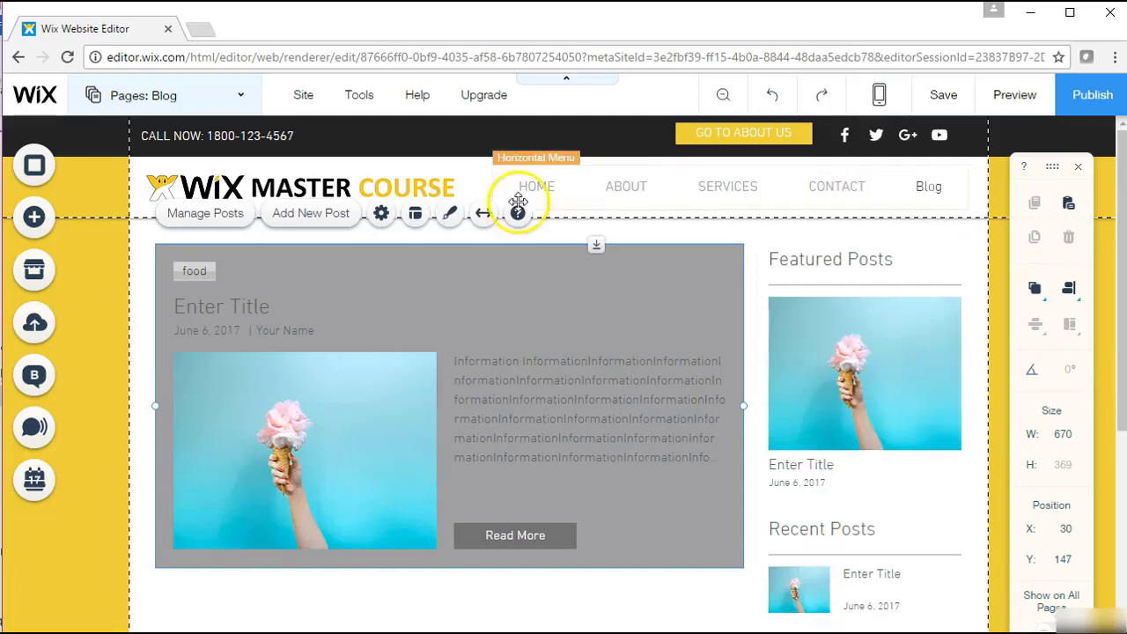
Examine the blog feed's design options, including the text styling for Title and Post Body and the list of displayable post elements
{"action": "left_click", "coordinate": [449, 214]}
{"action": "mouse_move", "coordinate": [887, 259]}
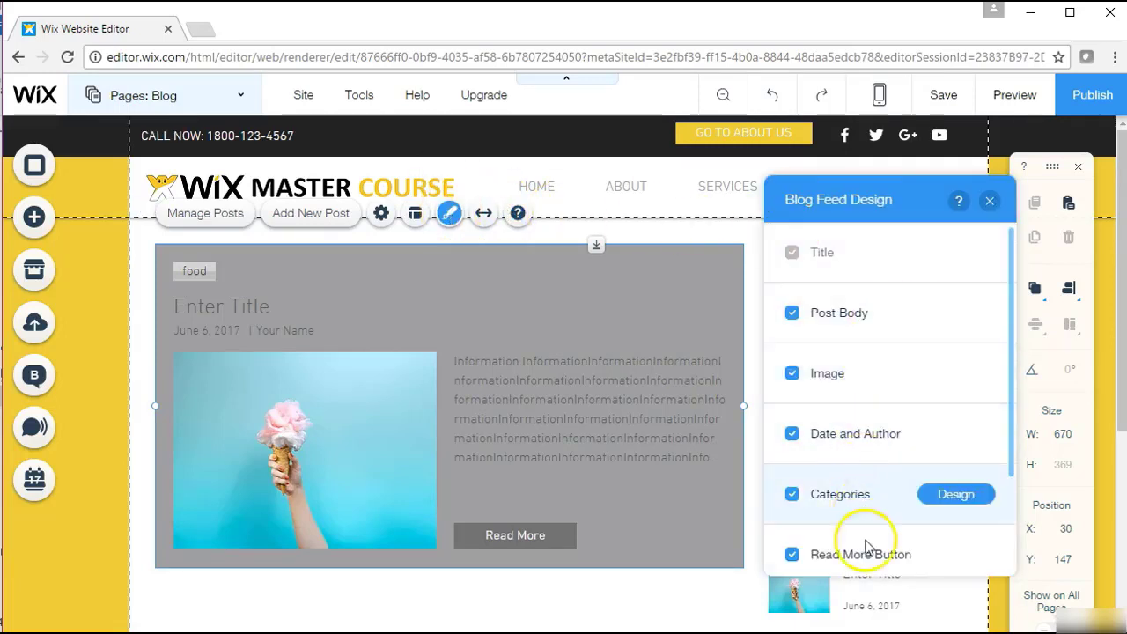
{"action": "left_click", "coordinate": [947, 252]}
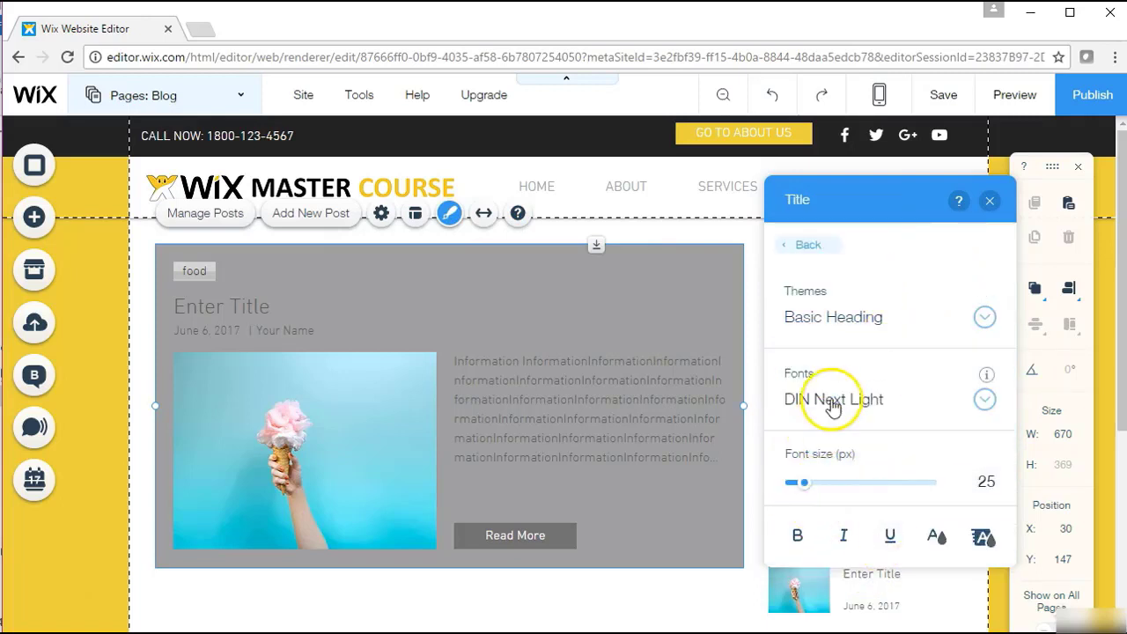
{"action": "left_click", "coordinate": [806, 251]}
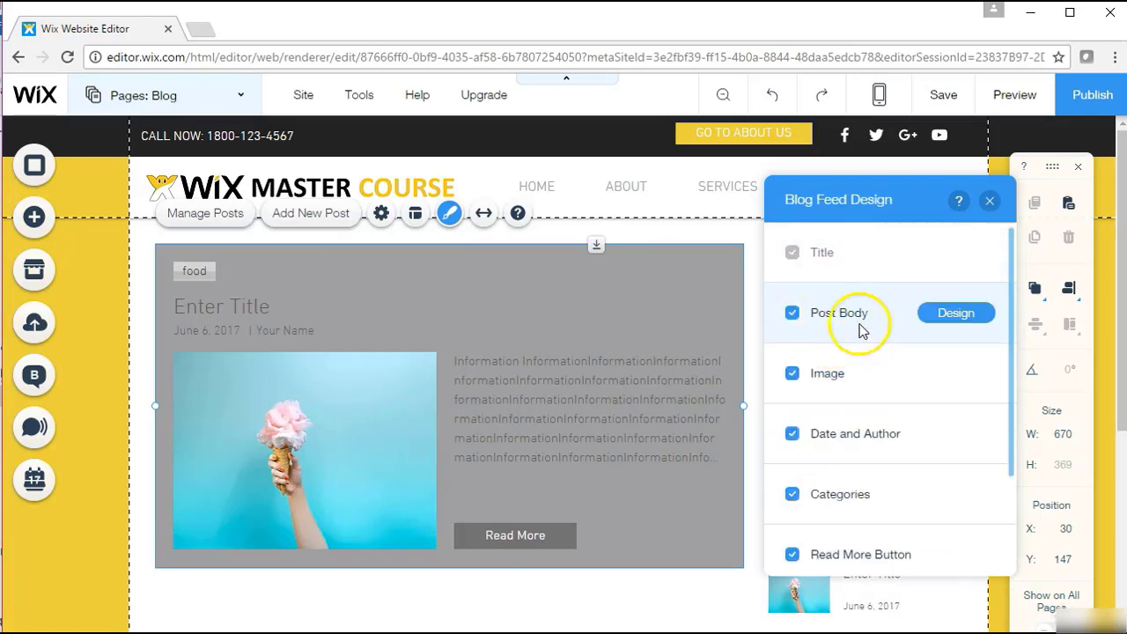
{"action": "left_click", "coordinate": [958, 315]}
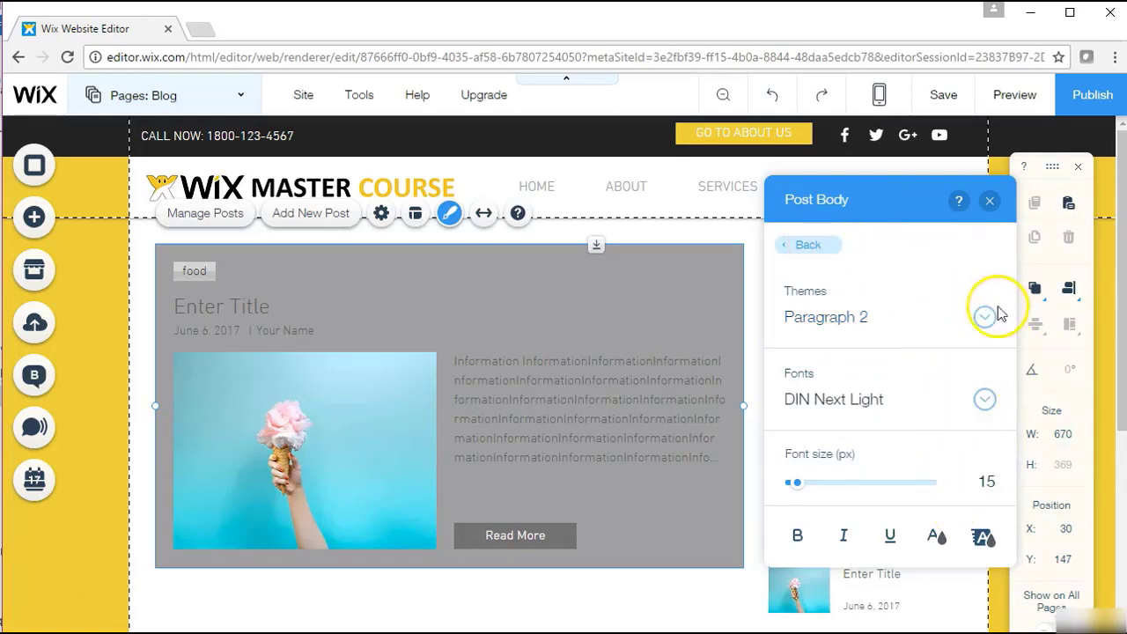
{"action": "left_click", "coordinate": [809, 245]}
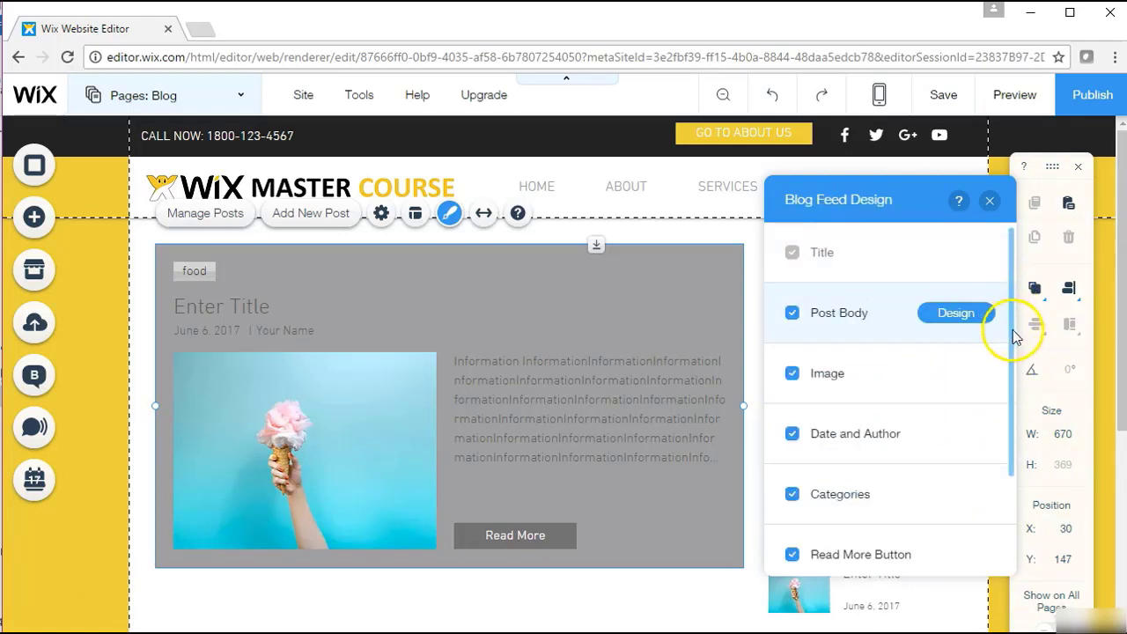
{"action": "left_click_drag", "start_coordinate": [1015, 335], "coordinate": [1001, 441]}
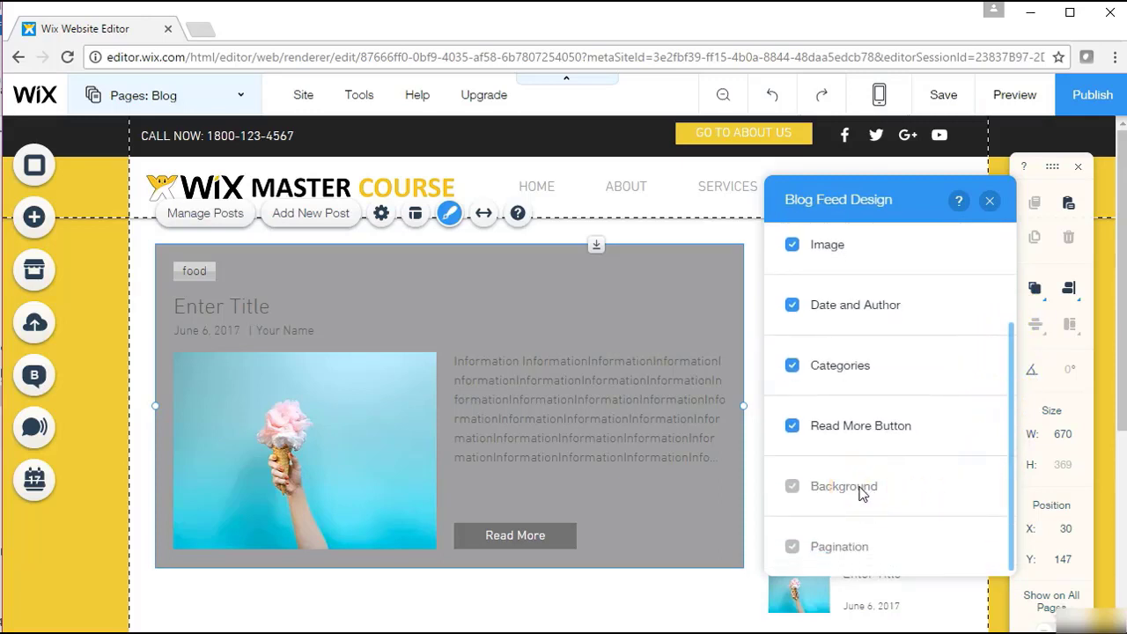
{"action": "left_click", "coordinate": [989, 201]}
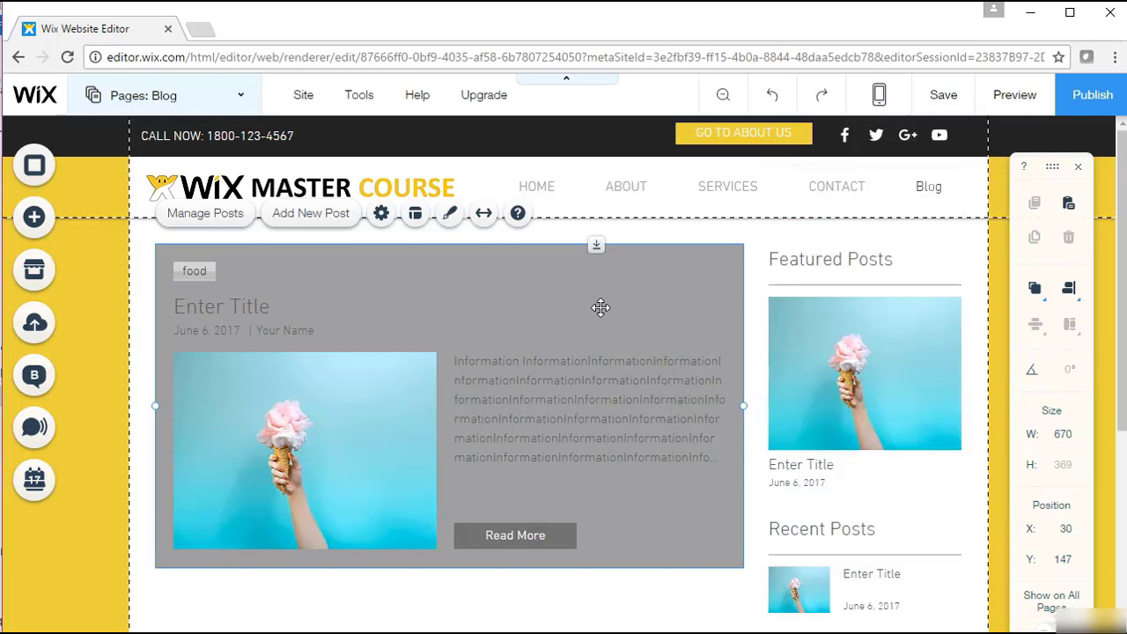
Open the blog's post management and examine its posts, categories, tags, site traffic insights and blog settings
{"action": "left_click", "coordinate": [196, 214]}
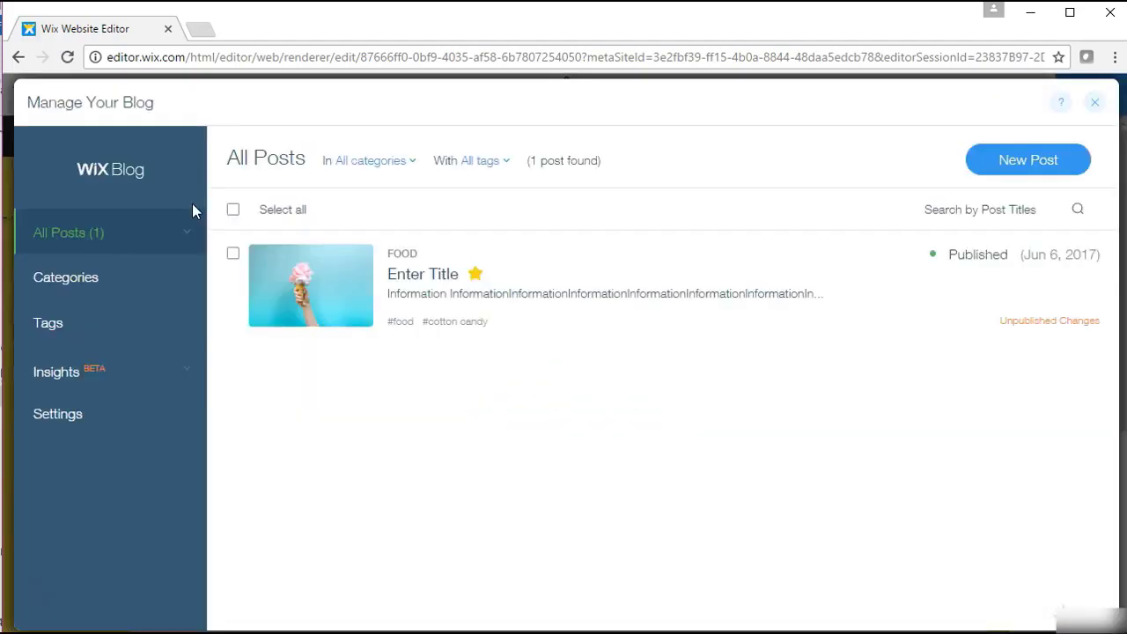
{"action": "mouse_move", "coordinate": [334, 267]}
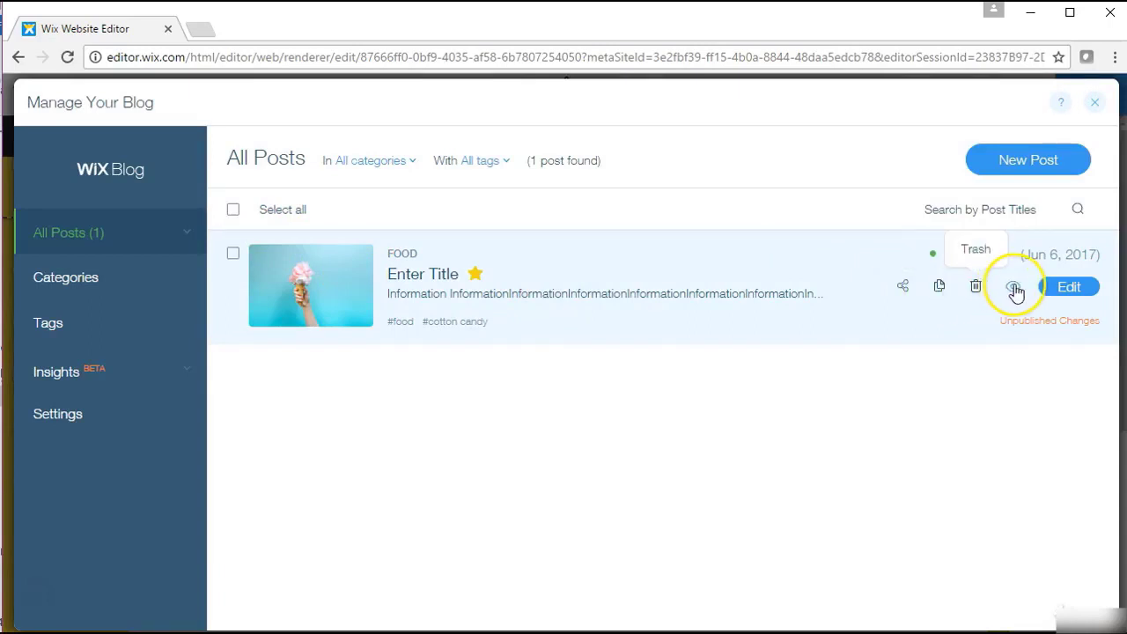
{"action": "left_click", "coordinate": [1070, 294]}
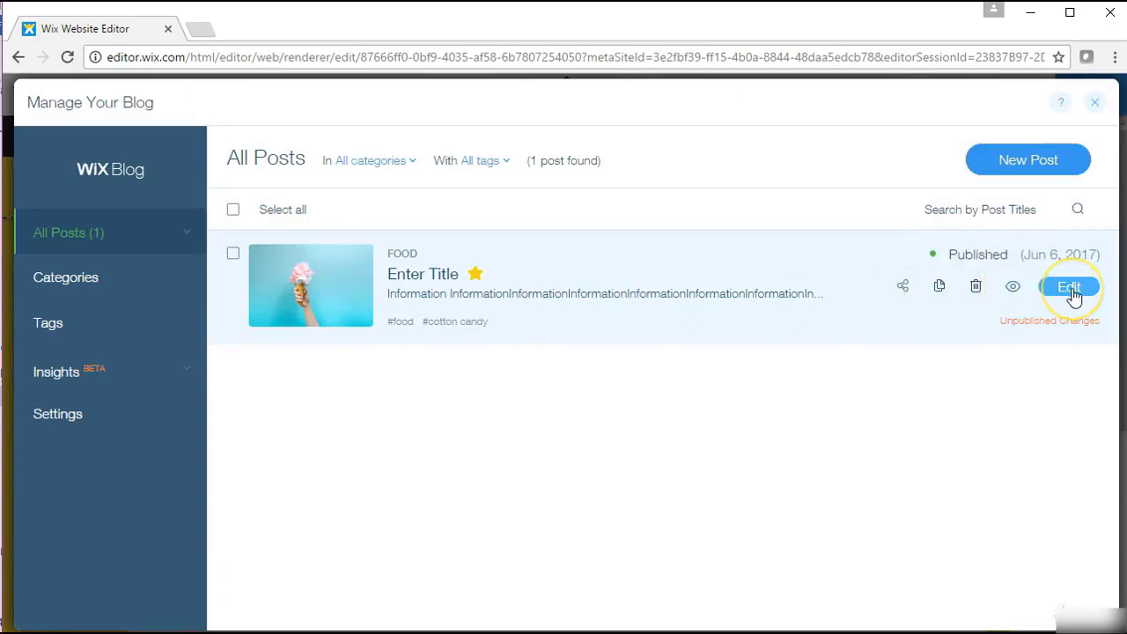
{"action": "left_click", "coordinate": [151, 297]}
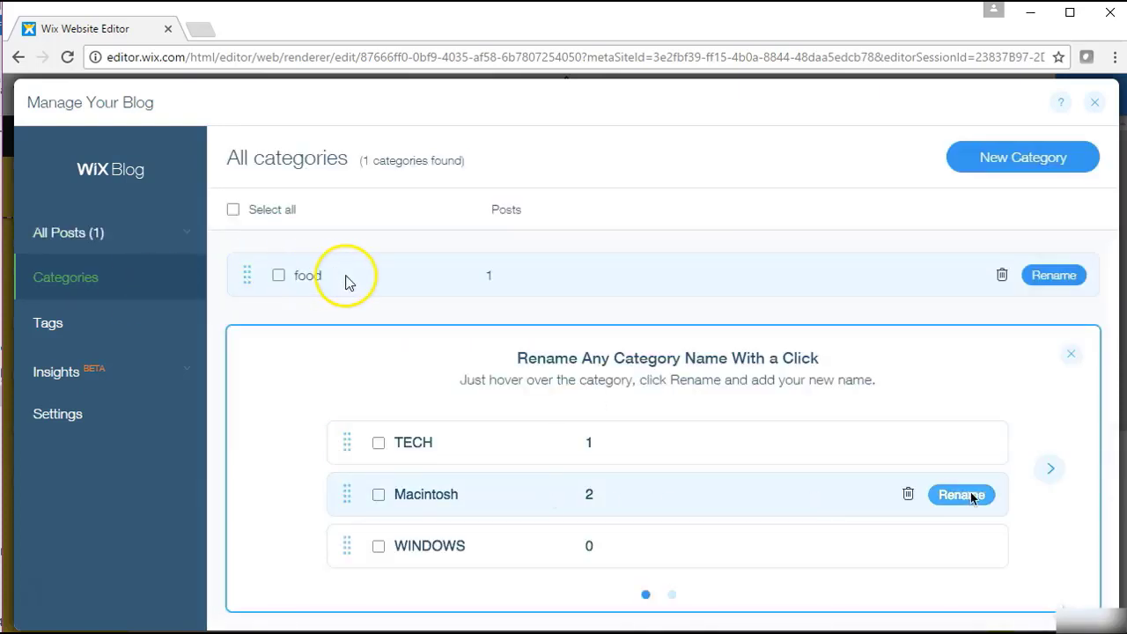
{"action": "left_click", "coordinate": [88, 319]}
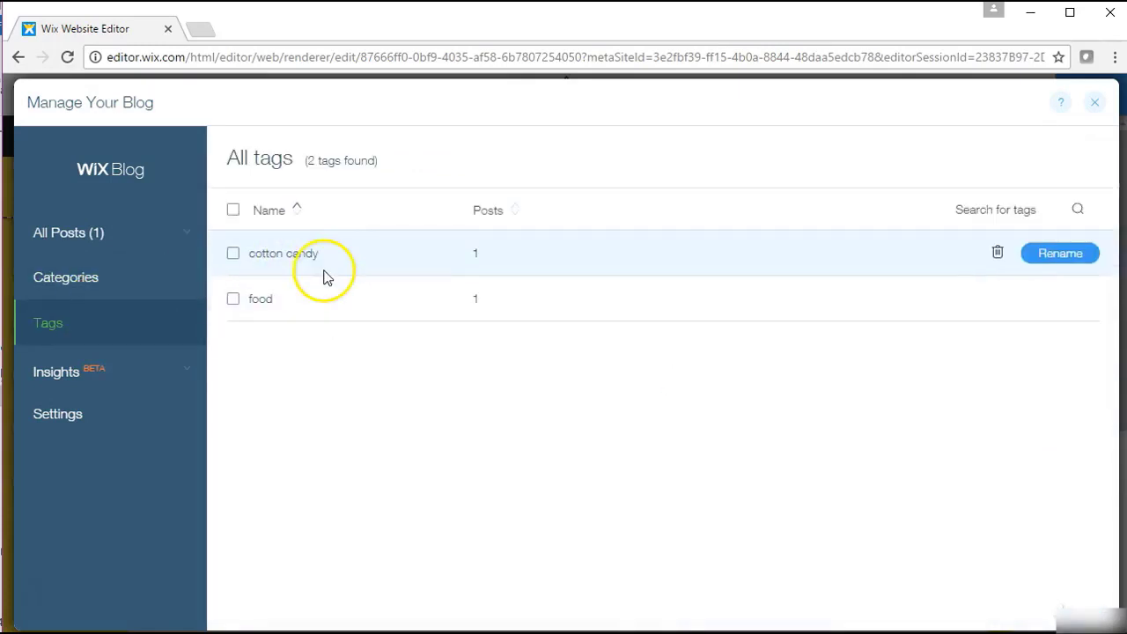
{"action": "left_click", "coordinate": [116, 369]}
{"action": "left_click", "coordinate": [117, 458]}
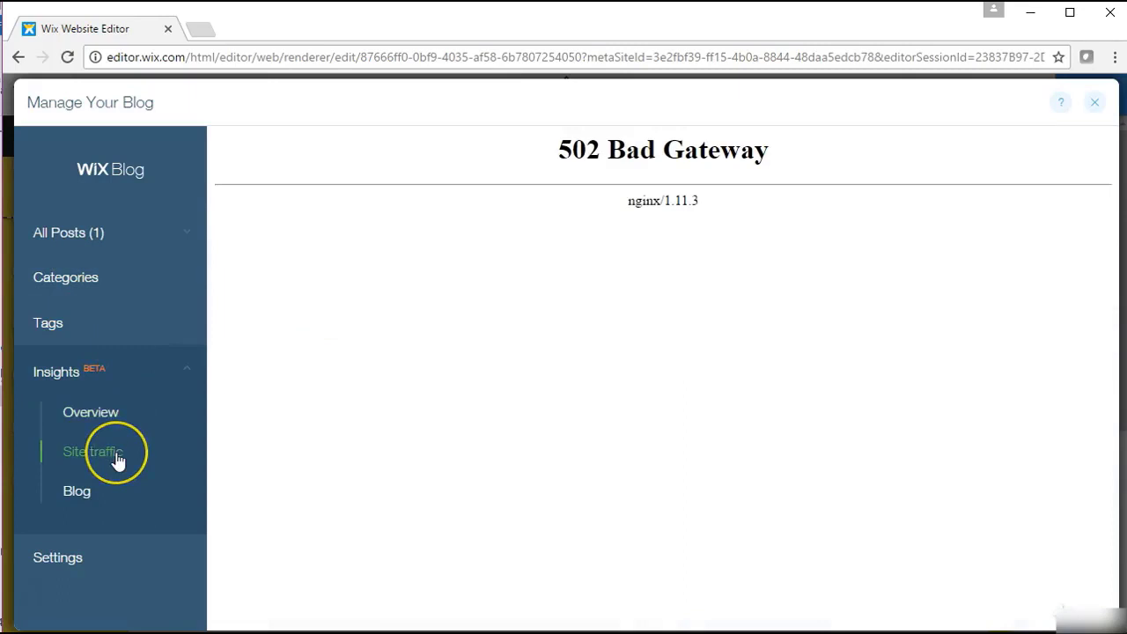
{"action": "left_click", "coordinate": [112, 554]}
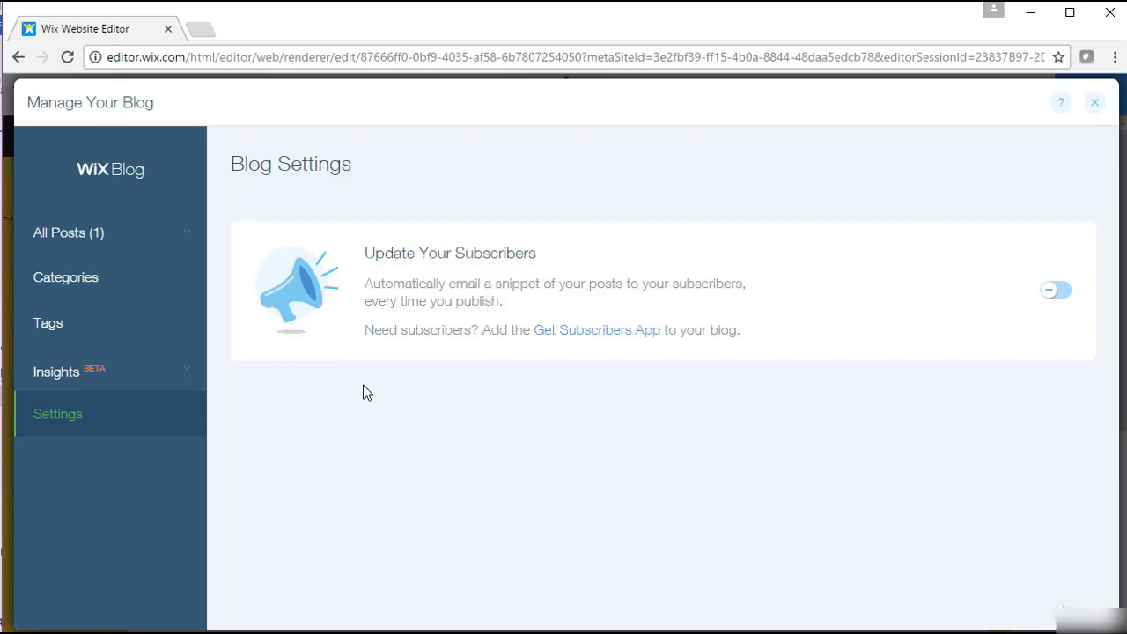
Open the existing published food post for editing and change its title to "Something New"
{"action": "left_click", "coordinate": [120, 246]}
{"action": "mouse_move", "coordinate": [619, 282]}
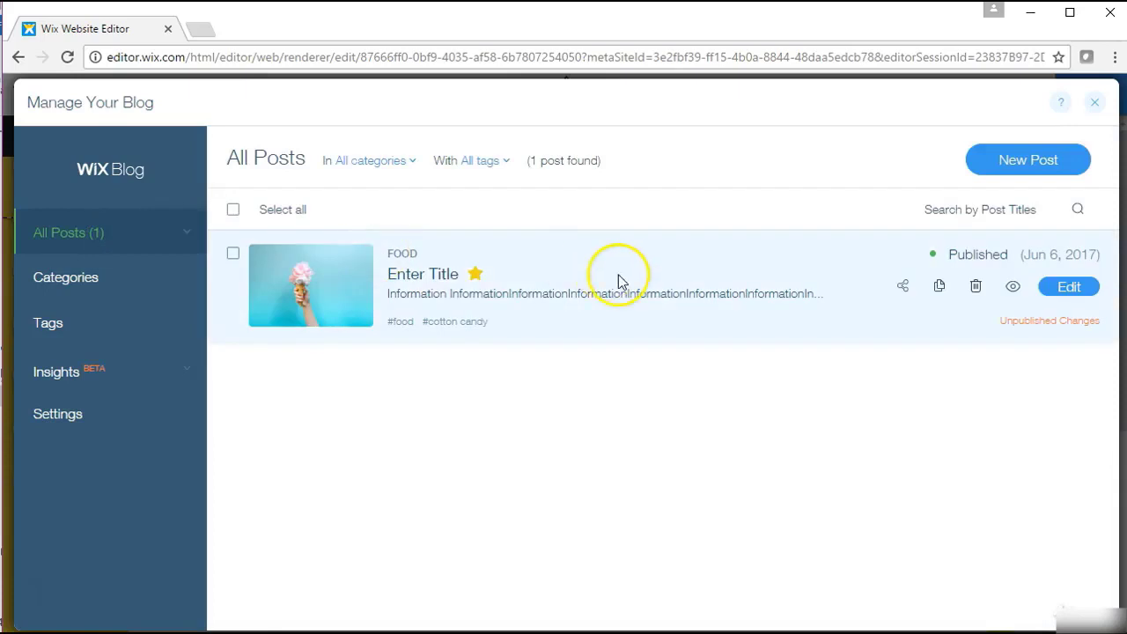
{"action": "left_click", "coordinate": [1058, 292]}
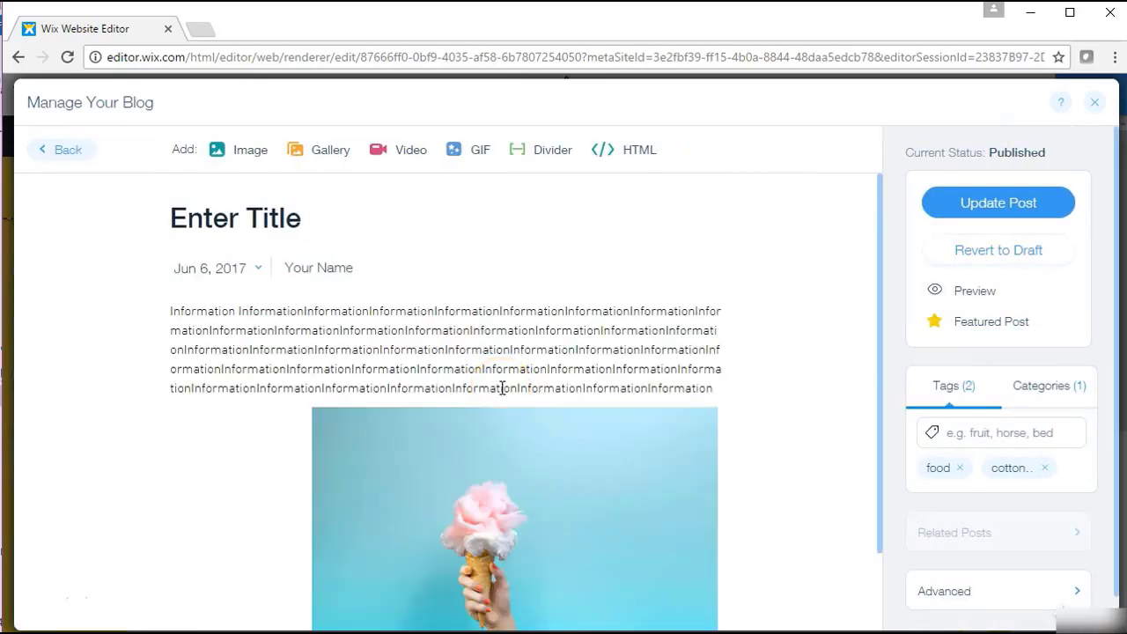
{"action": "left_click", "coordinate": [277, 220]}
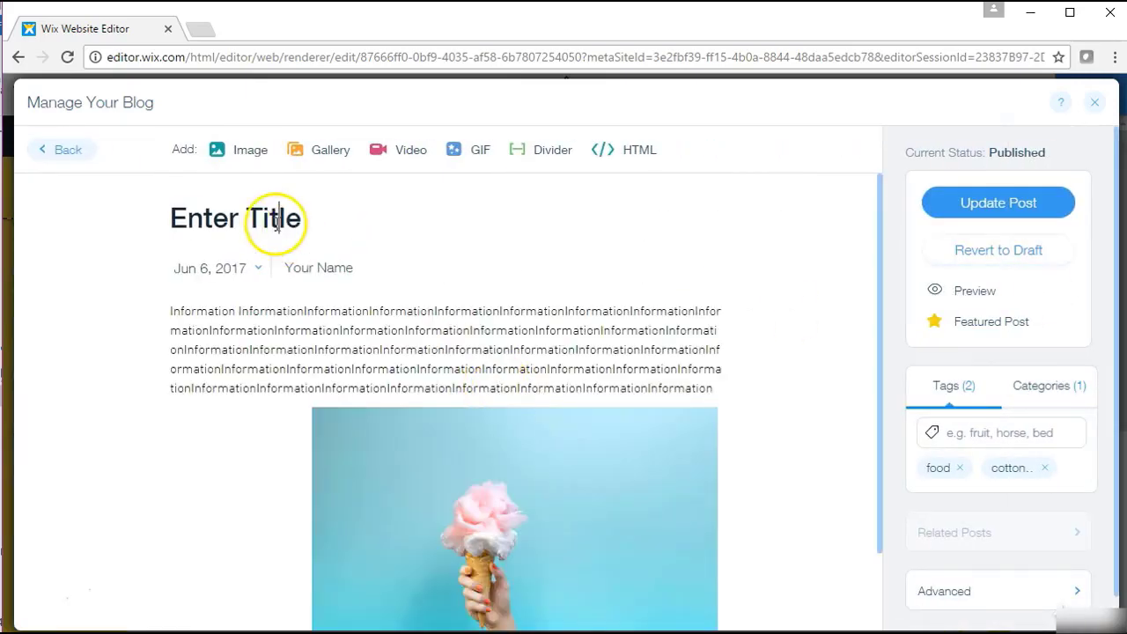
{"action": "left_click_drag", "start_coordinate": [302, 220], "coordinate": [70, 188]}
{"action": "type", "text": "Somet"}
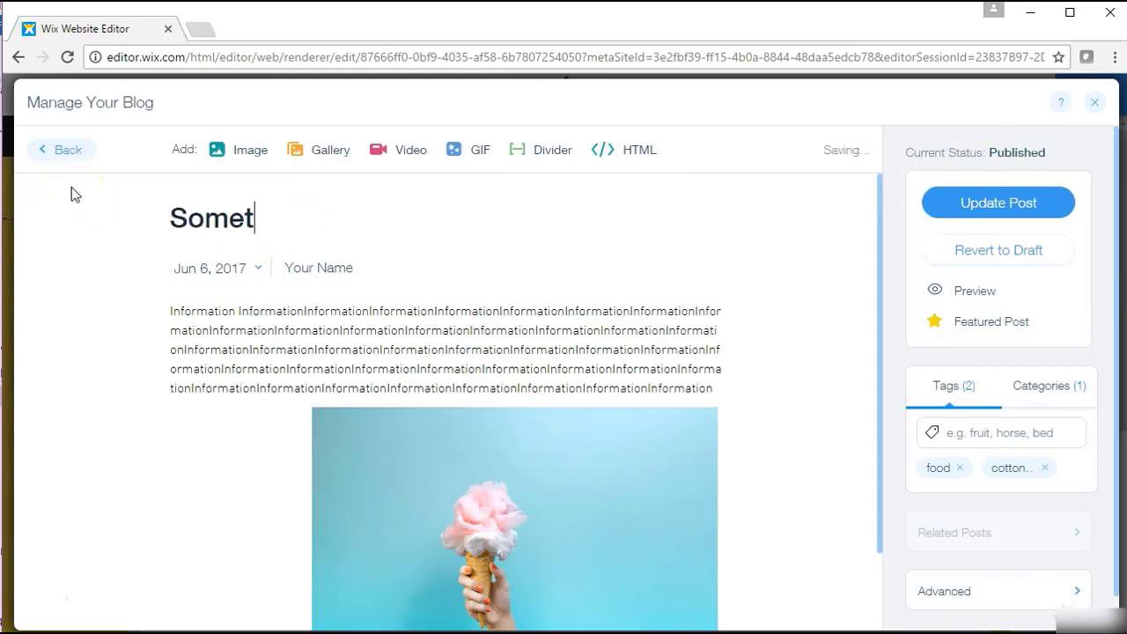
{"action": "type", "text": "hing New"}
{"action": "left_click", "coordinate": [113, 252]}
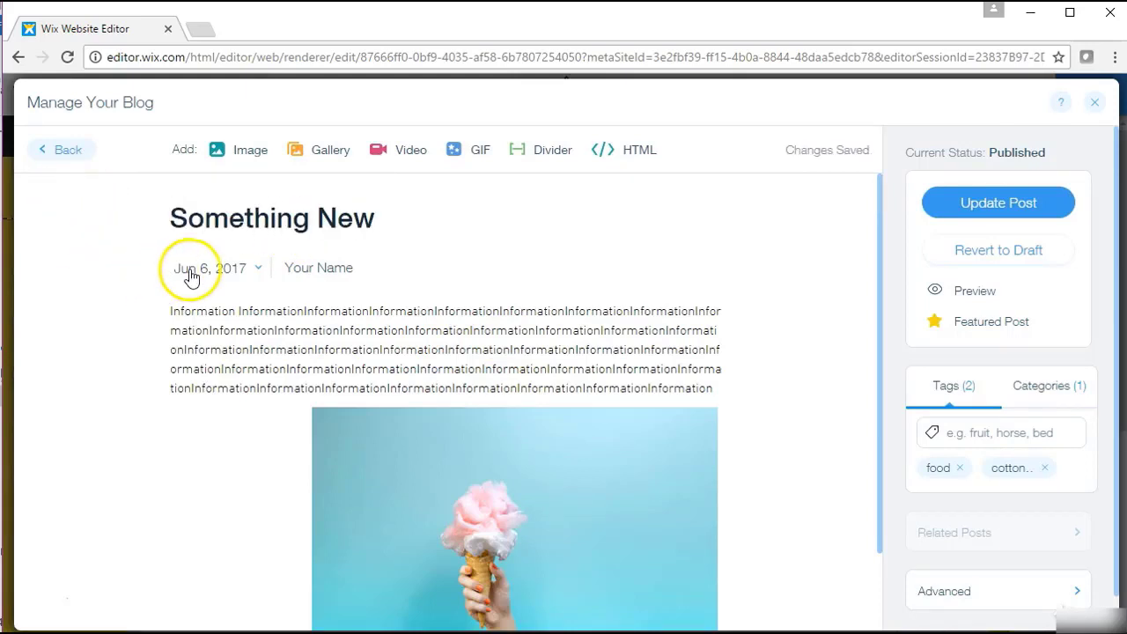
Examine the calendar and time options for changing the post's publish date
{"action": "left_click", "coordinate": [191, 278]}
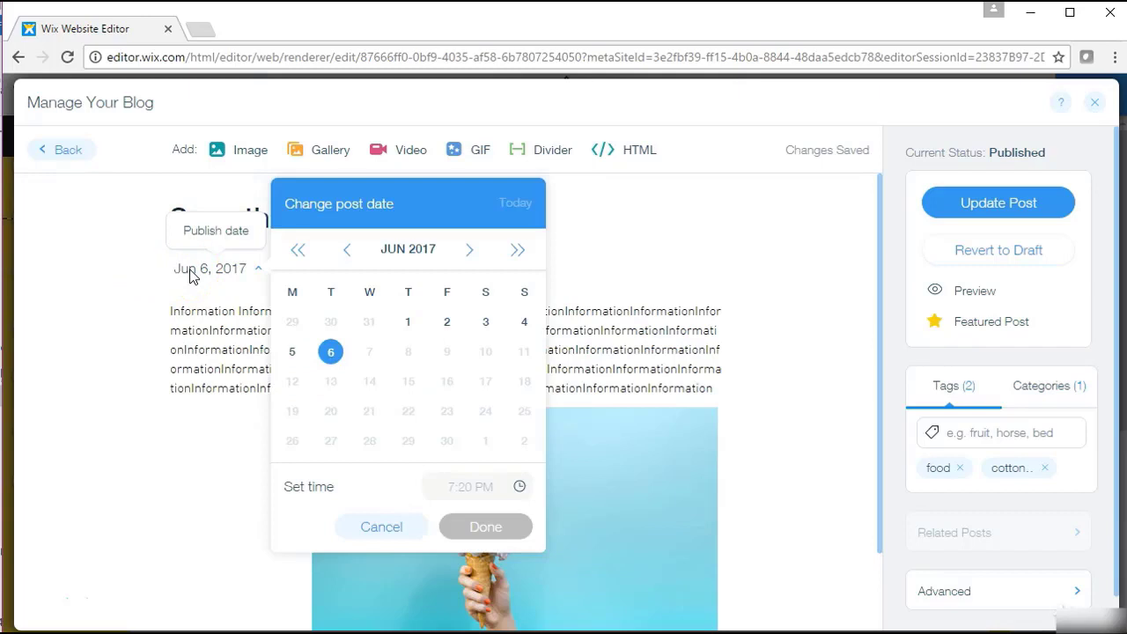
{"action": "left_click", "coordinate": [332, 357]}
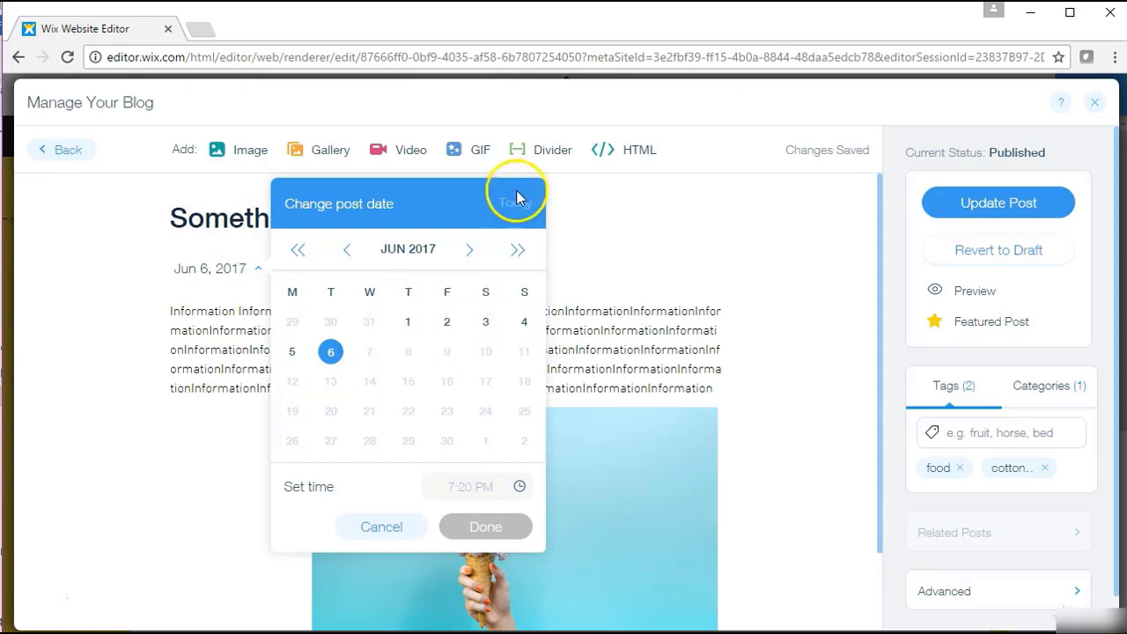
{"action": "left_click", "coordinate": [636, 224]}
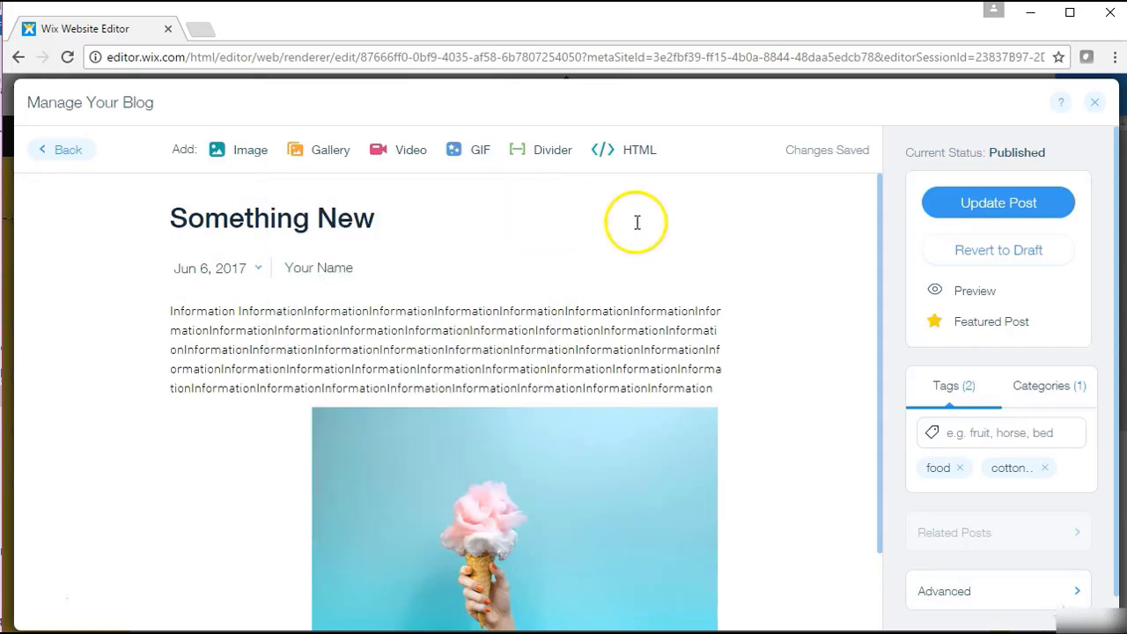
Try the alternative alignments on the post's cotton candy image, ending on the alignment it started with
{"action": "left_click", "coordinate": [557, 459]}
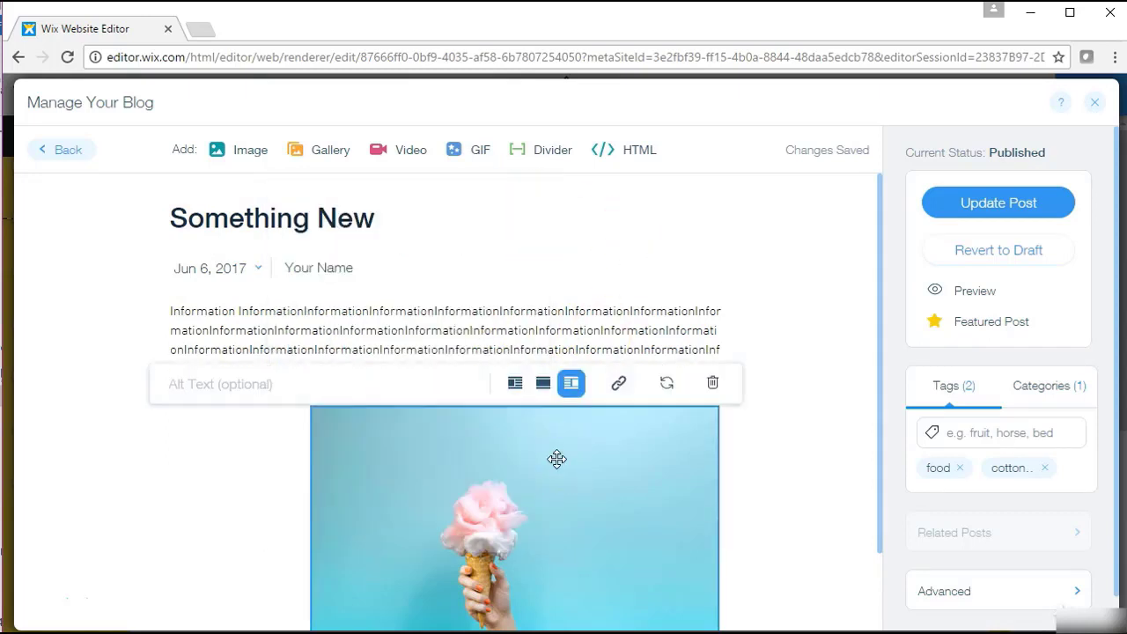
{"action": "left_click", "coordinate": [515, 385]}
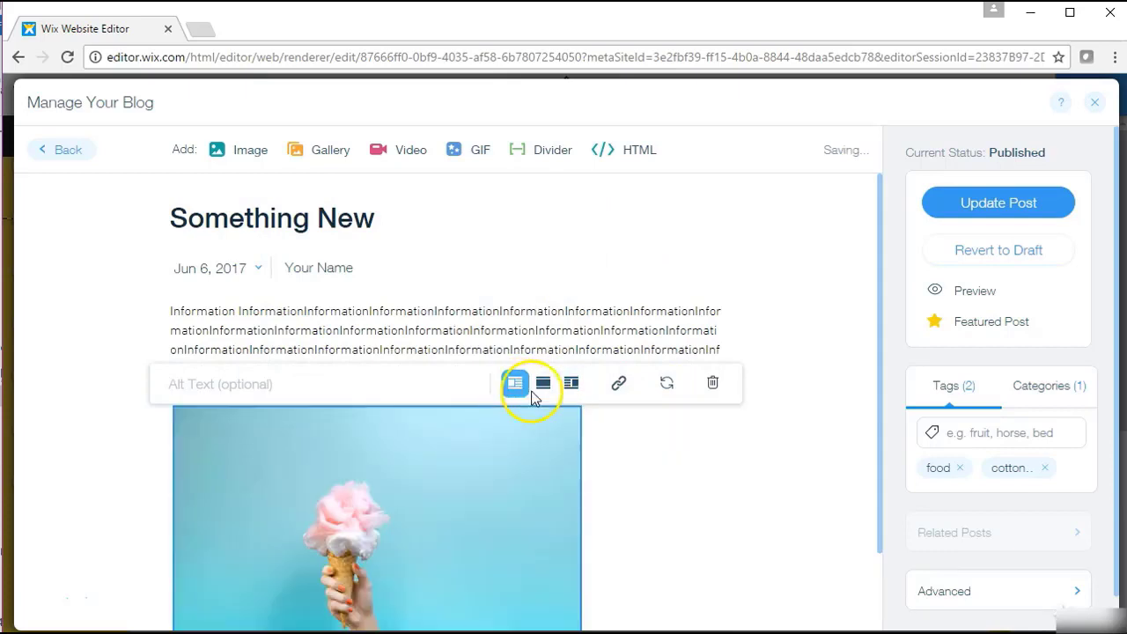
{"action": "left_click", "coordinate": [543, 388]}
{"action": "left_click", "coordinate": [571, 391]}
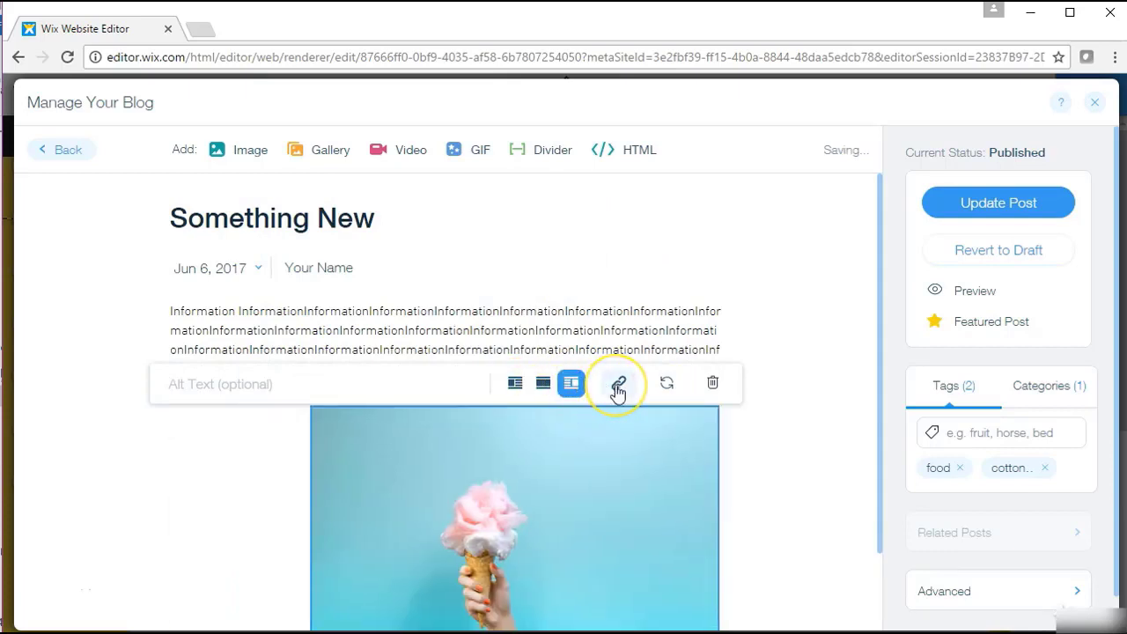
Replace the post's image with the free Wix Exclusives picture of a hand touching a pink apple on a purple background
{"action": "left_click", "coordinate": [665, 386]}
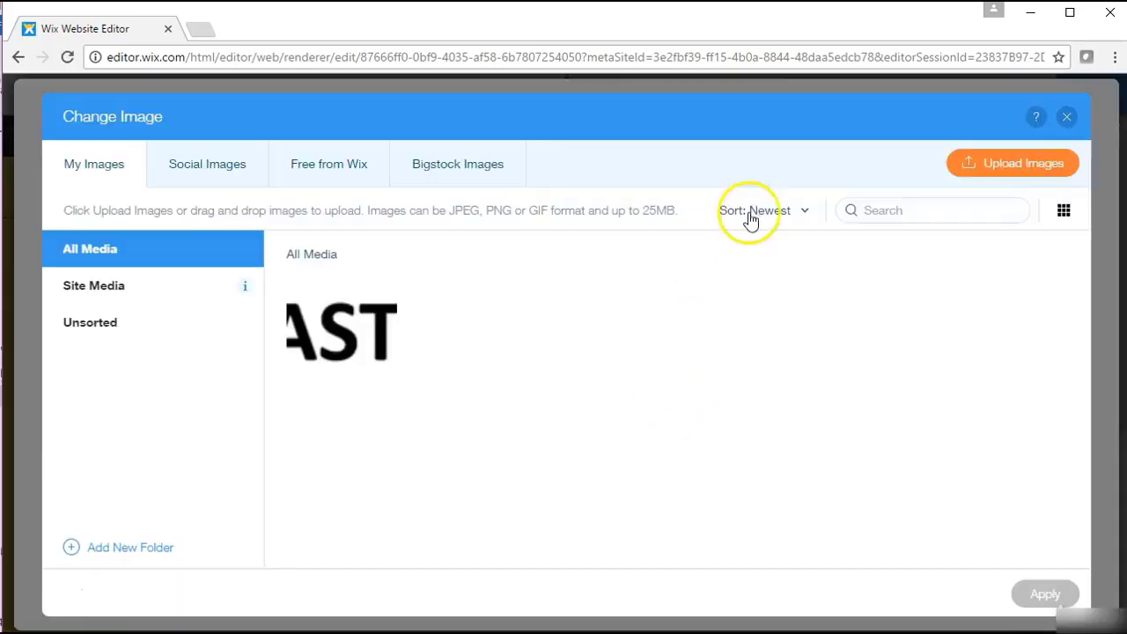
{"action": "left_click", "coordinate": [304, 174]}
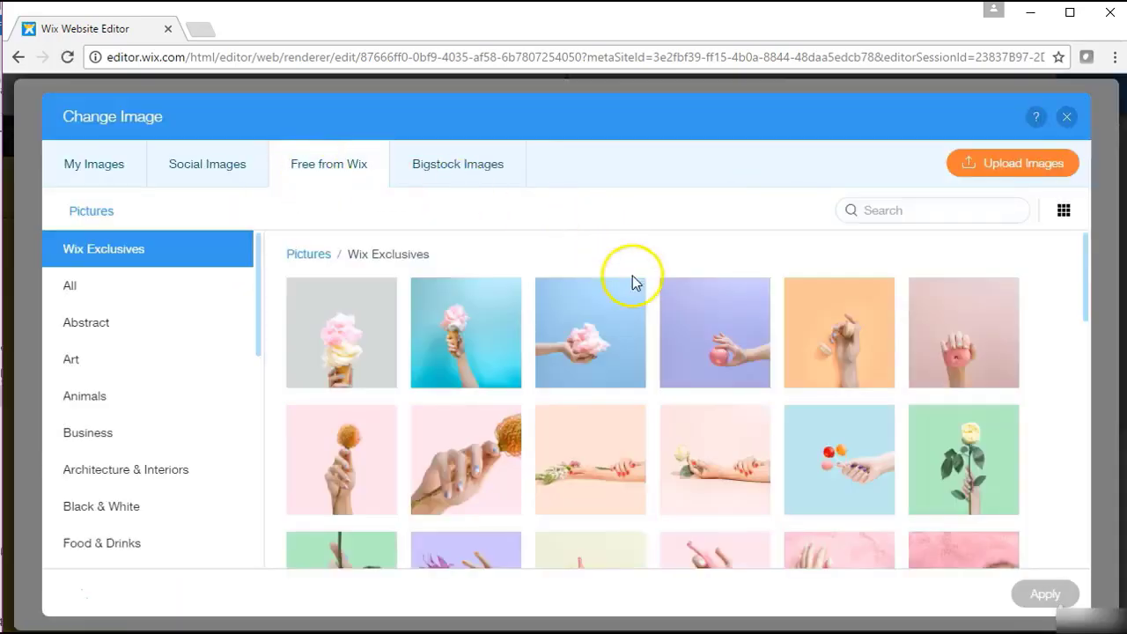
{"action": "left_click", "coordinate": [680, 303]}
{"action": "left_click", "coordinate": [1039, 590]}
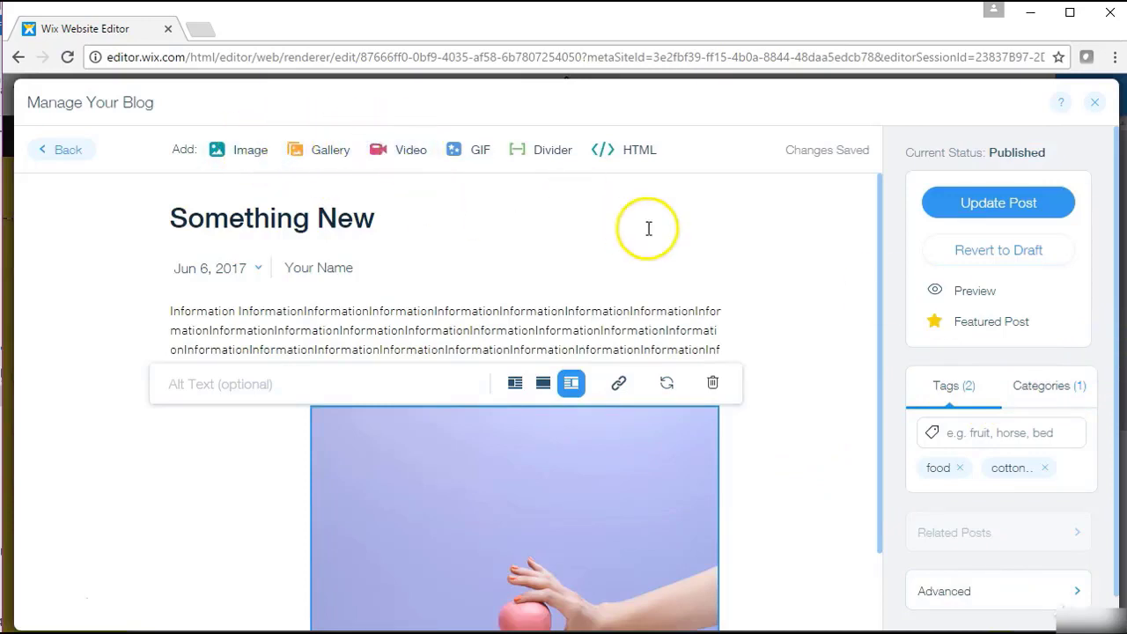
Publish the post's update without sharing it on social networks, and return to the Blog page in the editor
{"action": "left_click", "coordinate": [1008, 204]}
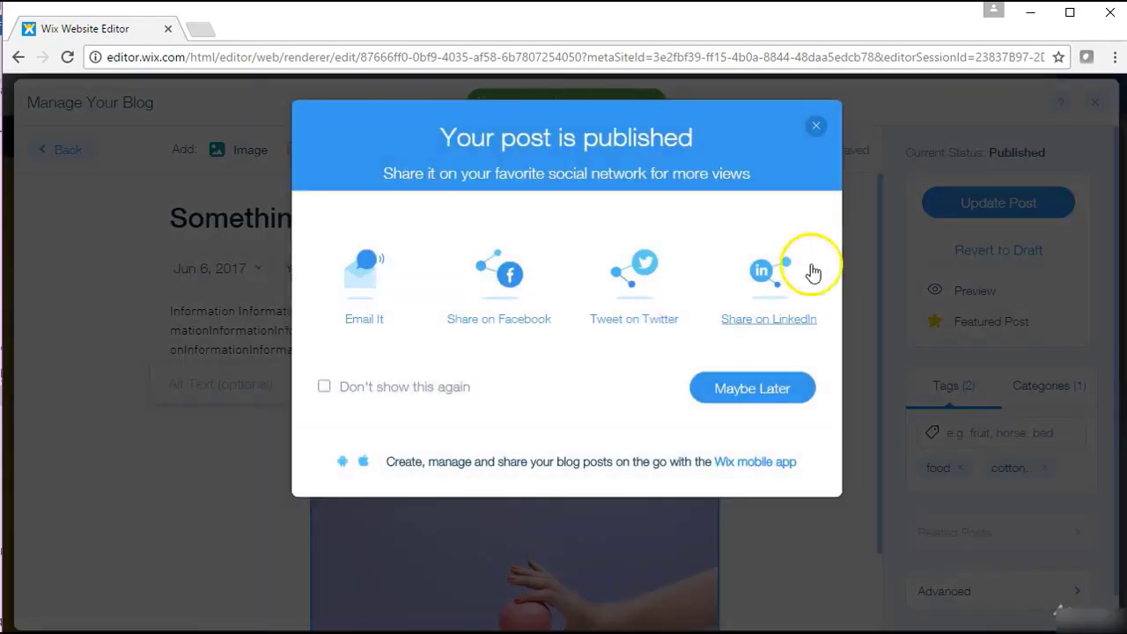
{"action": "left_click", "coordinate": [815, 125]}
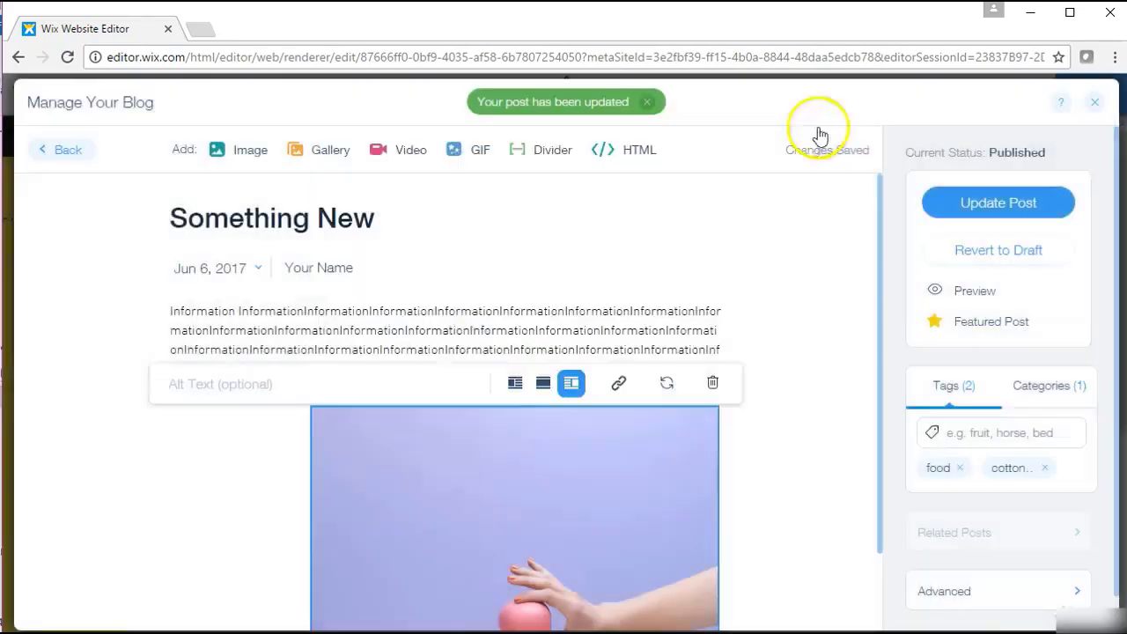
{"action": "left_click", "coordinate": [1093, 105]}
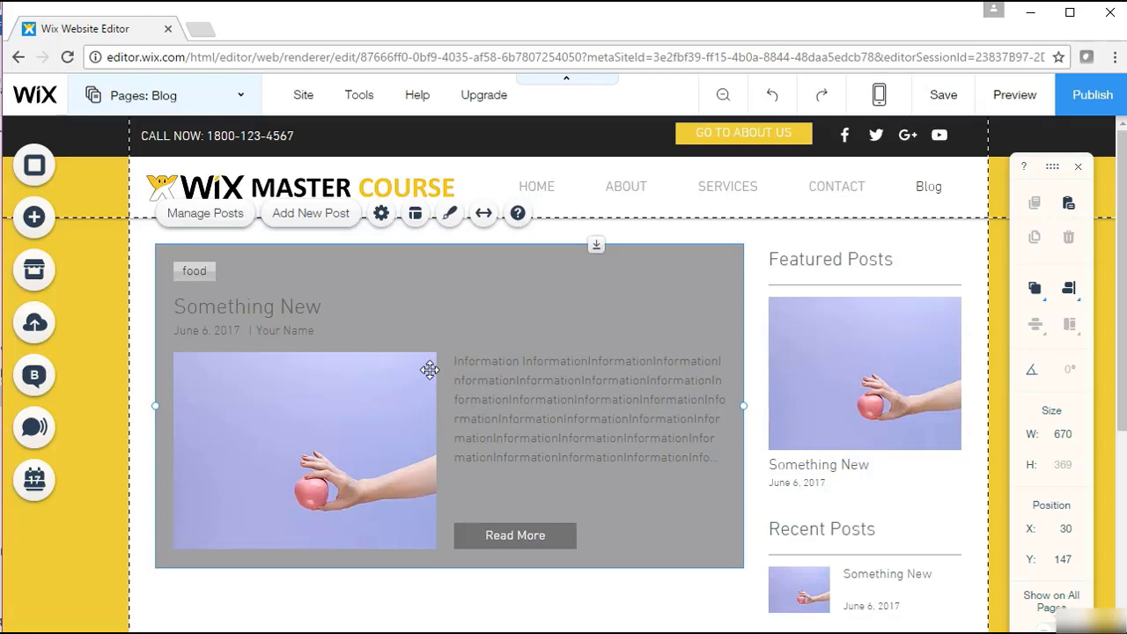
Start a new blog post from the blog feed and title it "New Title"
{"action": "left_click", "coordinate": [299, 216]}
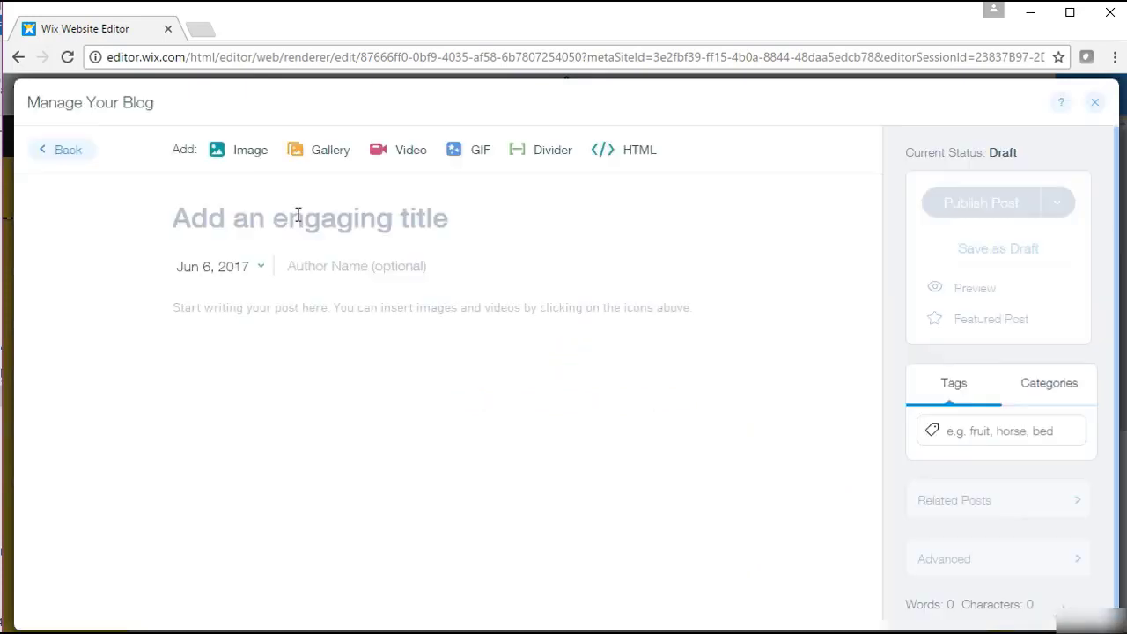
{"action": "left_click", "coordinate": [313, 219]}
{"action": "type", "text": "NEw"}
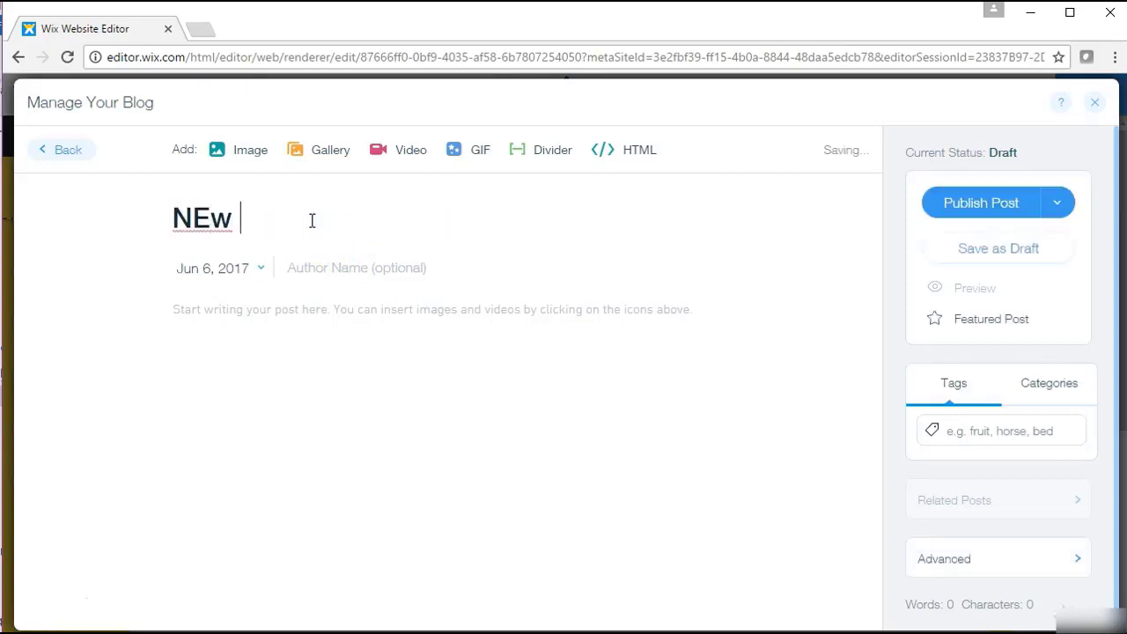
{"action": "key", "text": "BackSpace"}
{"action": "key", "text": "BackSpace"}
{"action": "key", "text": "BackSpace"}
{"action": "type", "text": "ew Title"}
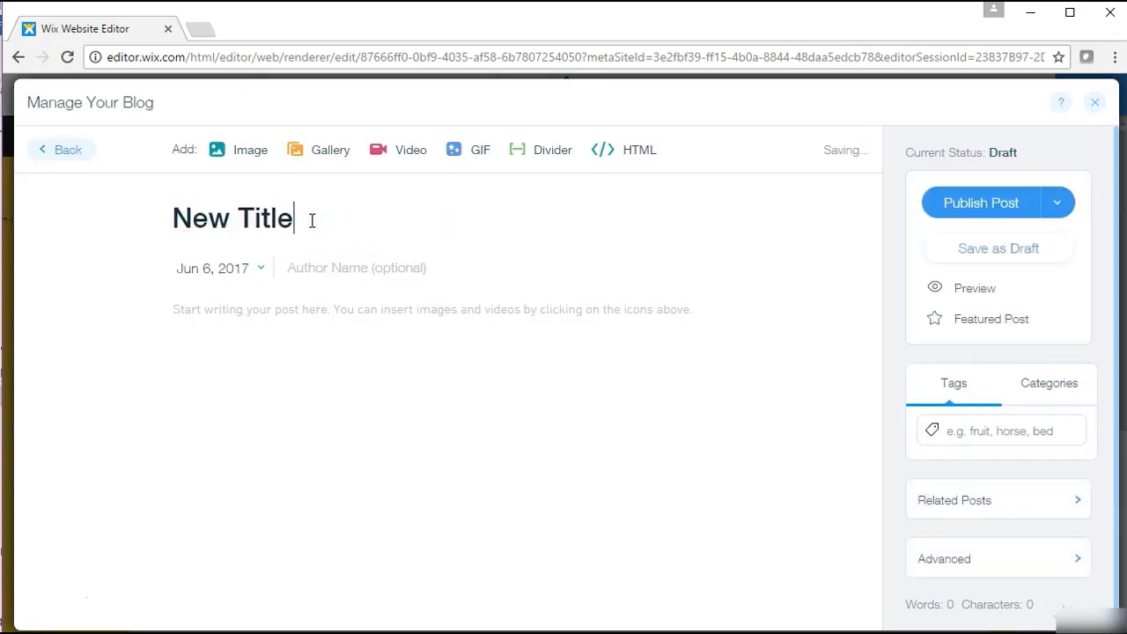
Examine the new post's publish date and time options and try June 8, 2017 as the post date
{"action": "left_click", "coordinate": [240, 276]}
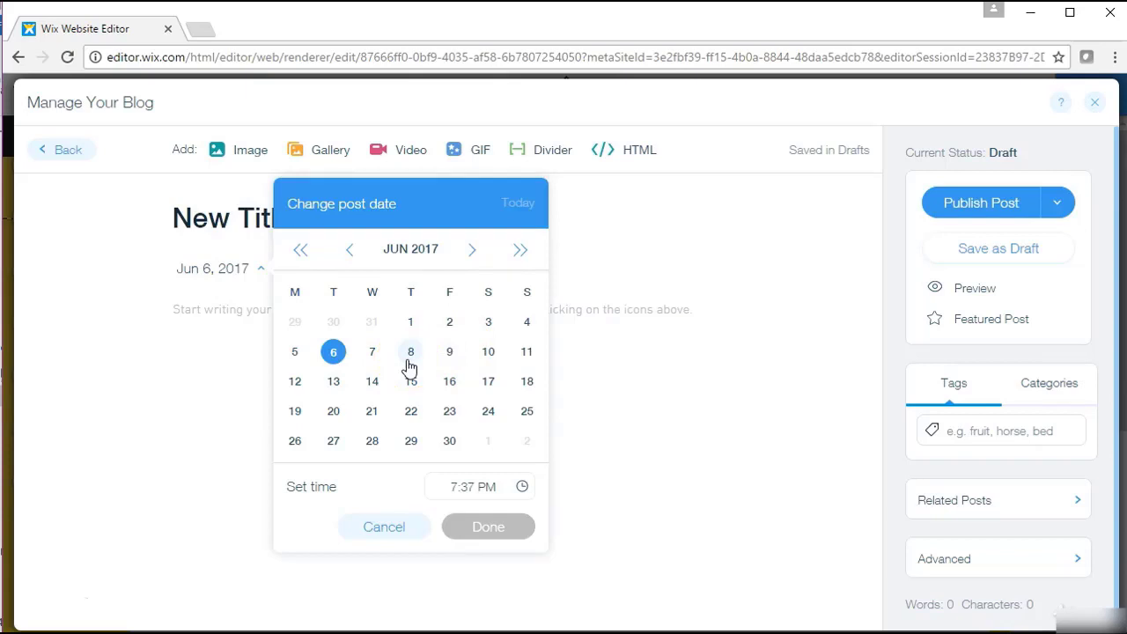
{"action": "left_click", "coordinate": [334, 353]}
{"action": "left_click", "coordinate": [458, 481]}
{"action": "left_click", "coordinate": [374, 363]}
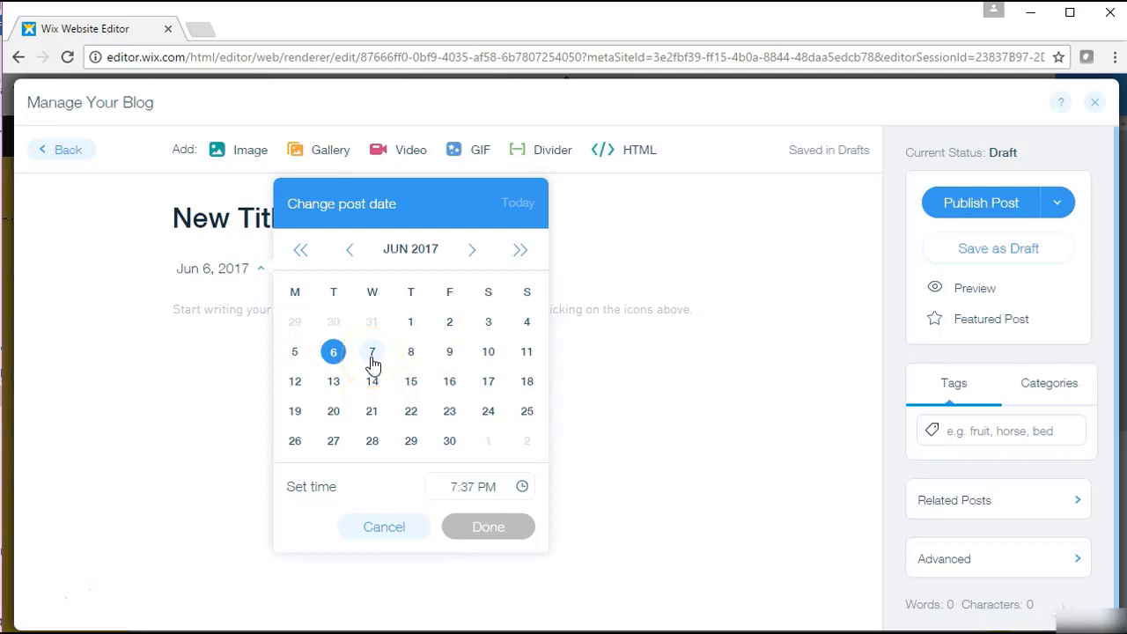
{"action": "left_click", "coordinate": [648, 294]}
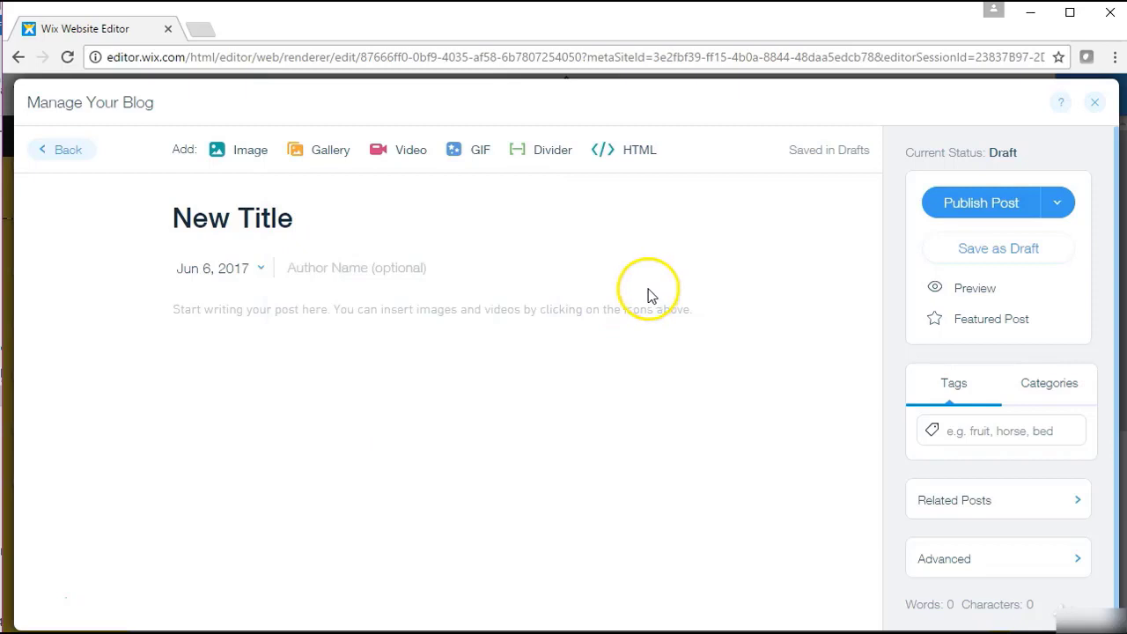
{"action": "left_click", "coordinate": [196, 275]}
{"action": "left_click", "coordinate": [411, 355]}
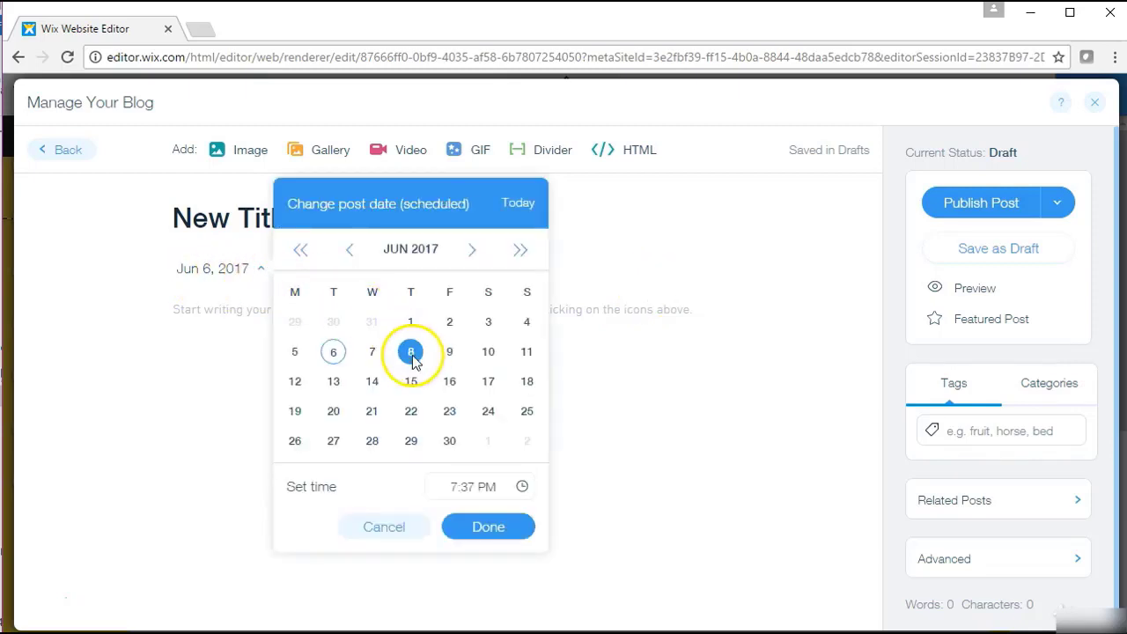
{"action": "left_click", "coordinate": [578, 313]}
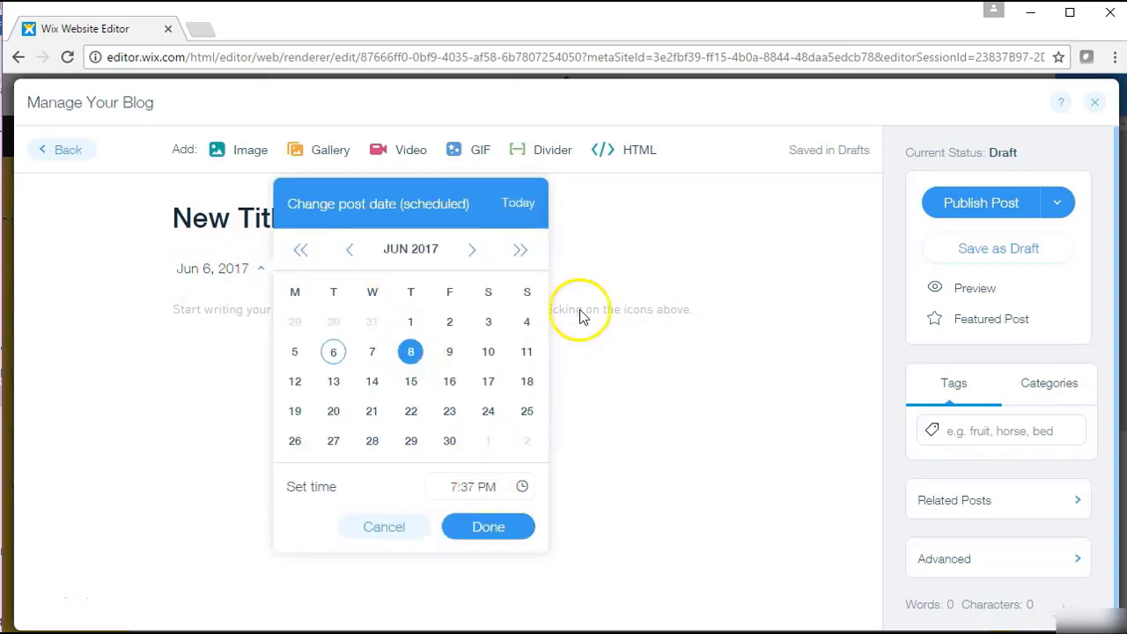
Switch the post from immediate publishing to scheduled publishing and set its date to June 6, 2017
{"action": "left_click", "coordinate": [1062, 208]}
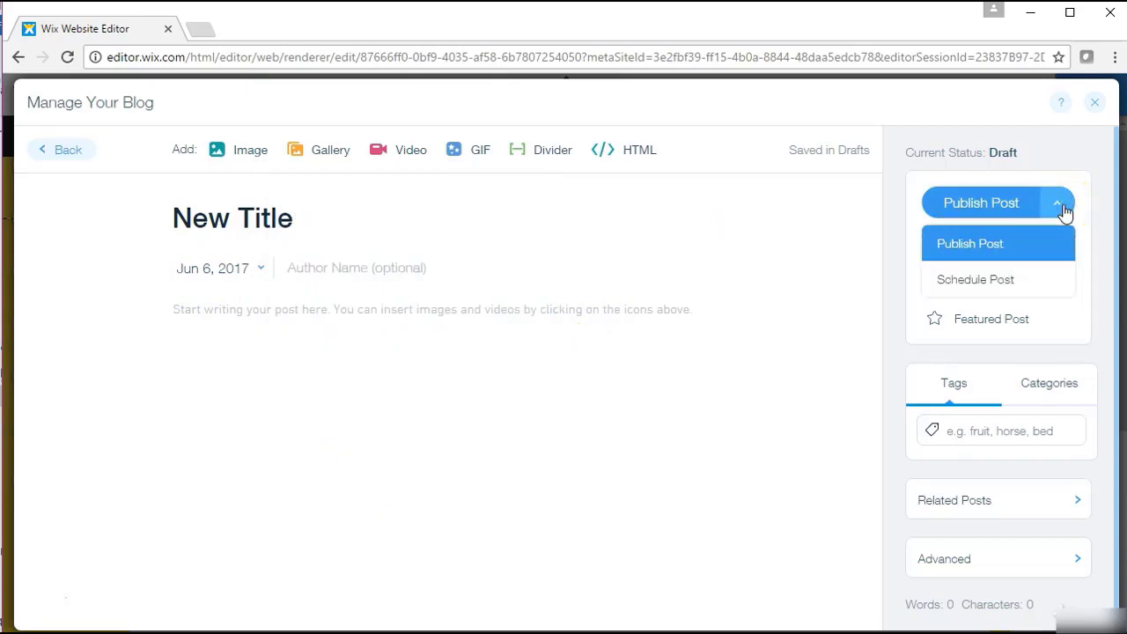
{"action": "left_click", "coordinate": [1007, 280]}
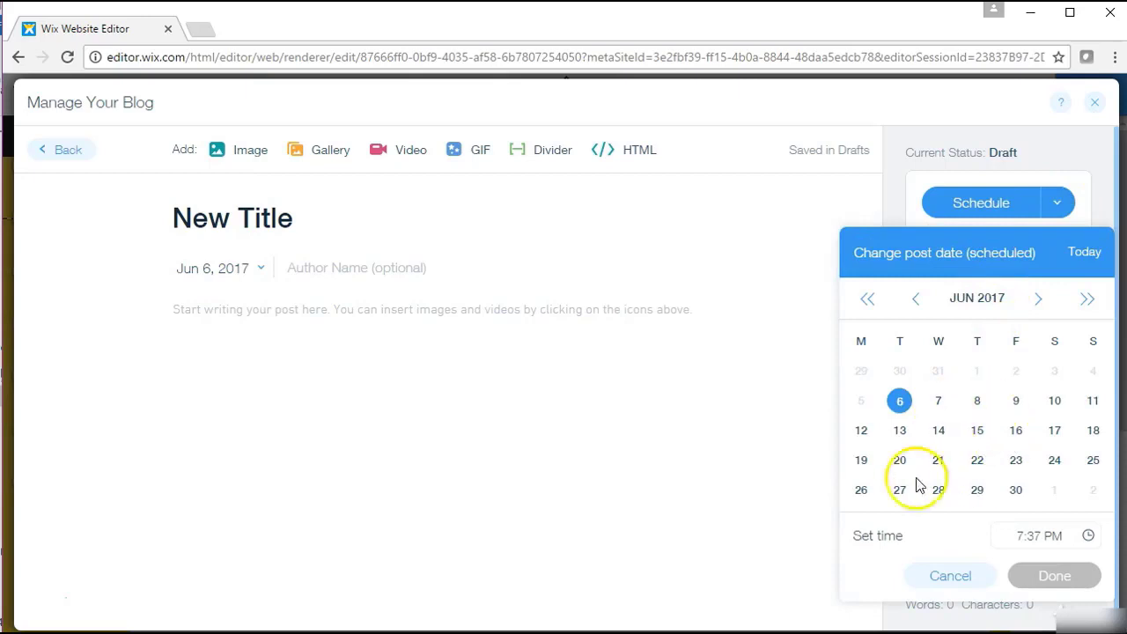
{"action": "left_click", "coordinate": [938, 405]}
{"action": "left_click", "coordinate": [1048, 539]}
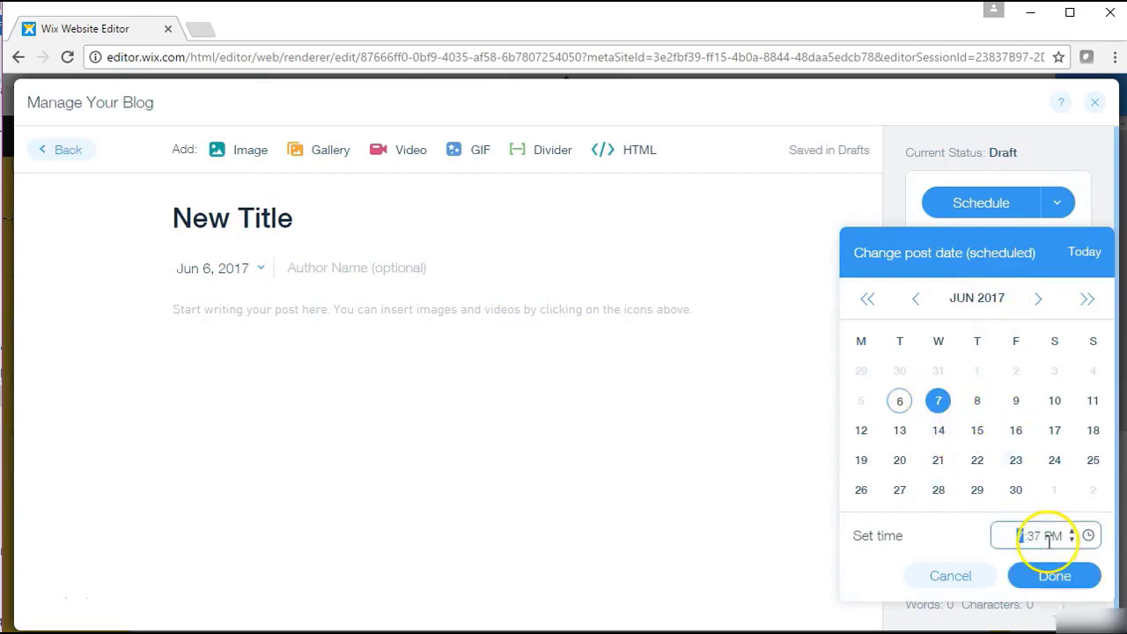
{"action": "left_click", "coordinate": [899, 403]}
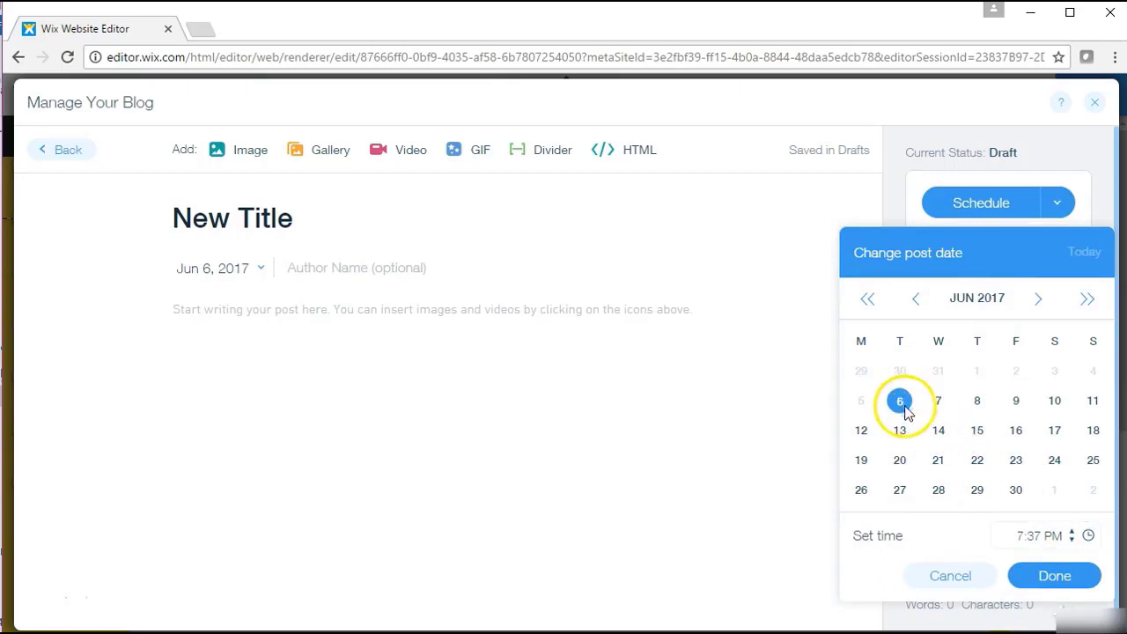
{"action": "left_click", "coordinate": [1054, 577]}
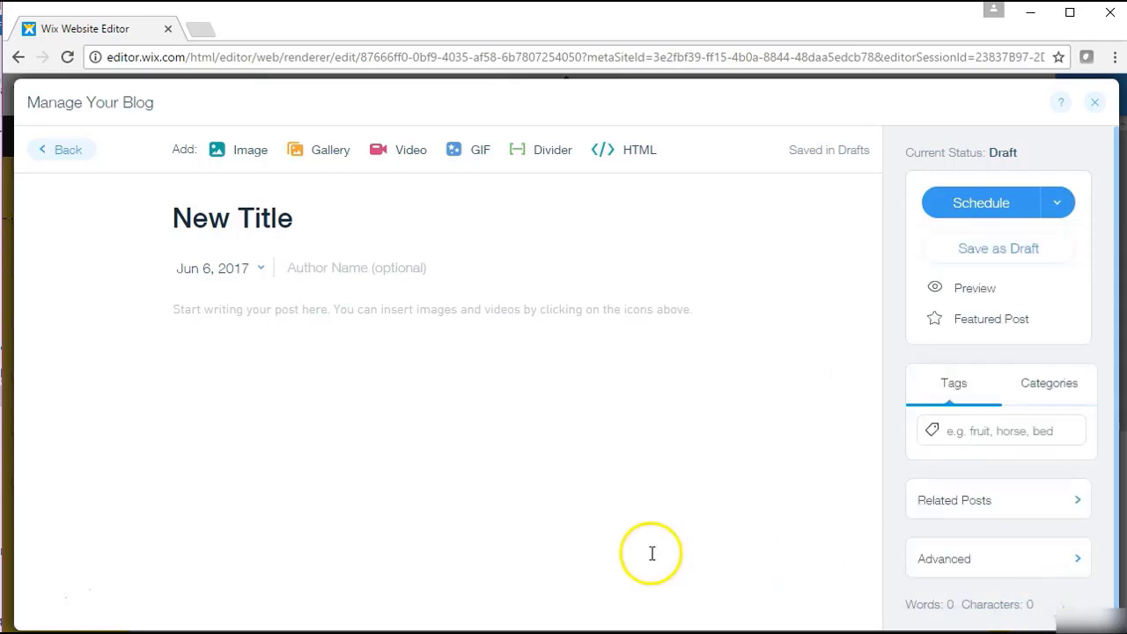
Enter "Author Name" as the post's author and write "Information" as its body text
{"action": "left_click", "coordinate": [322, 265]}
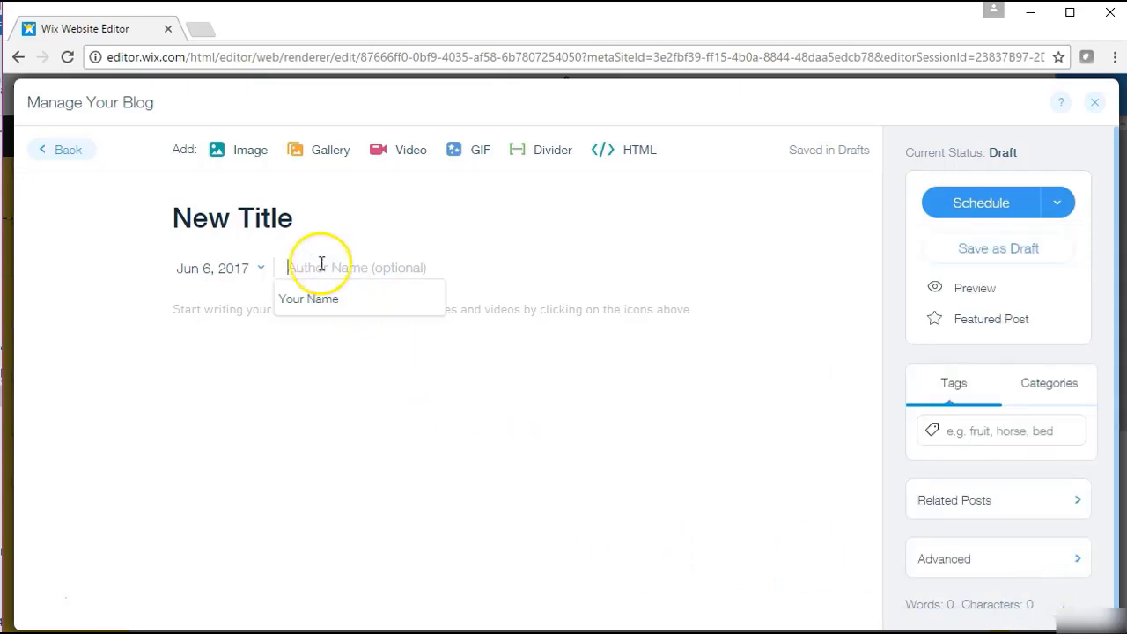
{"action": "type", "text": "Auth"}
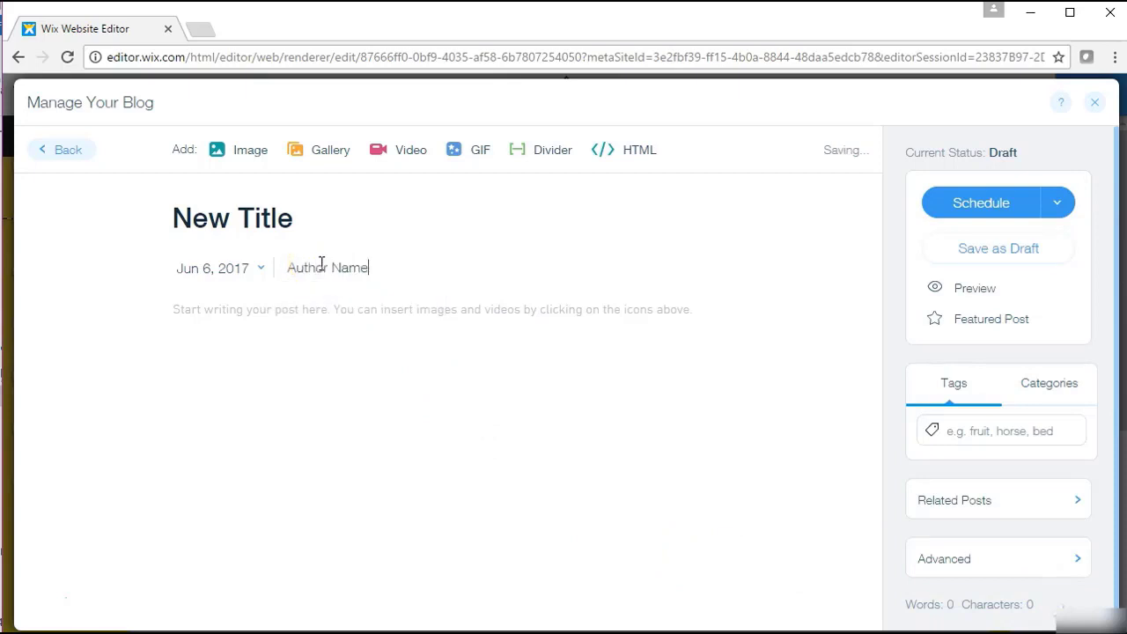
{"action": "type", "text": "or Name"}
{"action": "left_click", "coordinate": [238, 308]}
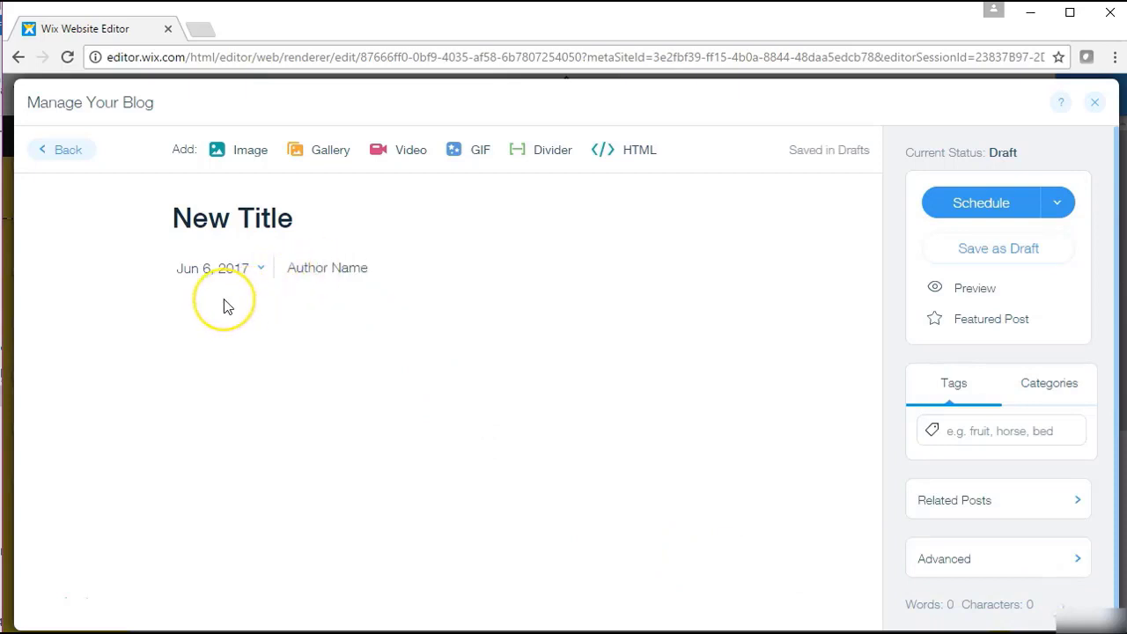
{"action": "type", "text": "Information"}
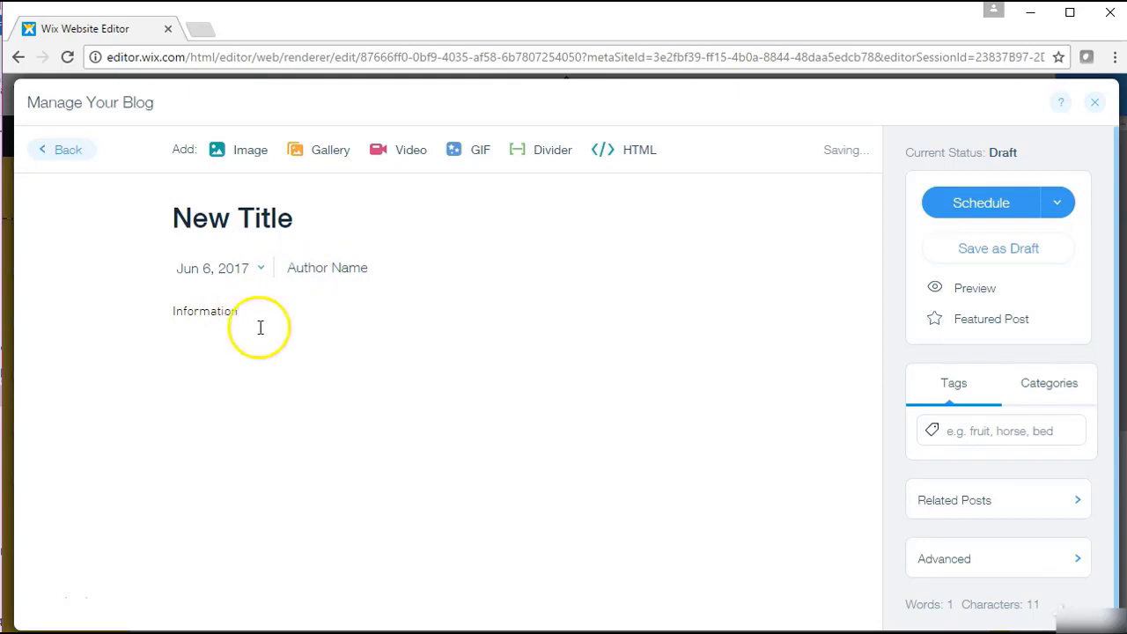
Copy the word "Information", repeat it in the post body, and trim the line to two complete words
{"action": "left_click_drag", "start_coordinate": [259, 327], "coordinate": [107, 286]}
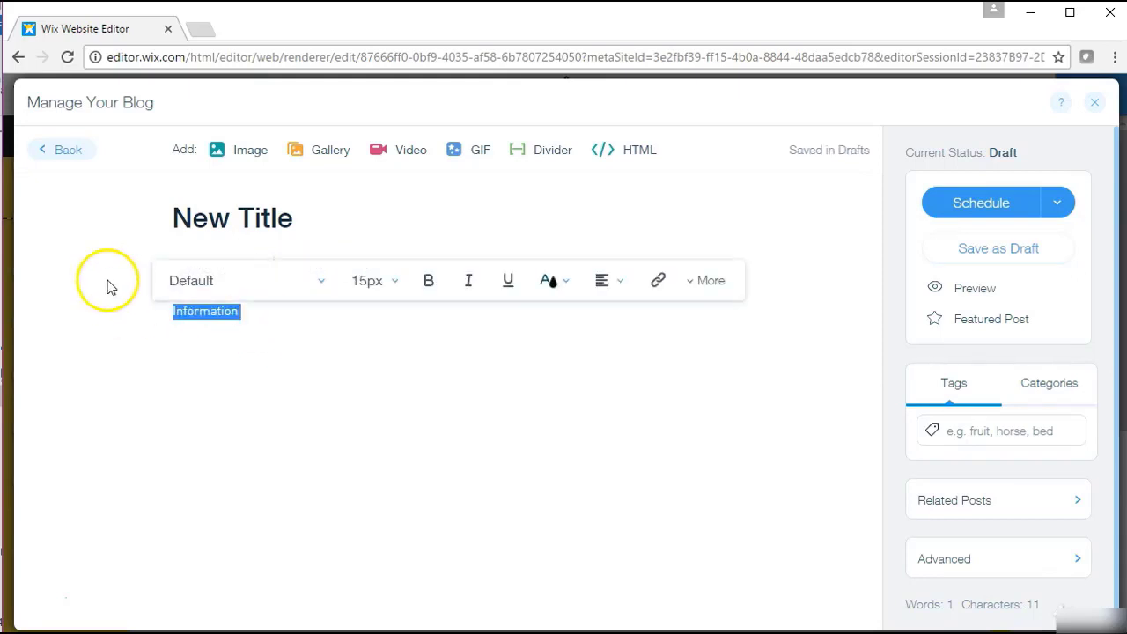
{"action": "left_click", "coordinate": [257, 320]}
{"action": "left_click_drag", "start_coordinate": [256, 320], "coordinate": [127, 317]}
{"action": "key", "text": "ctrl+c"}
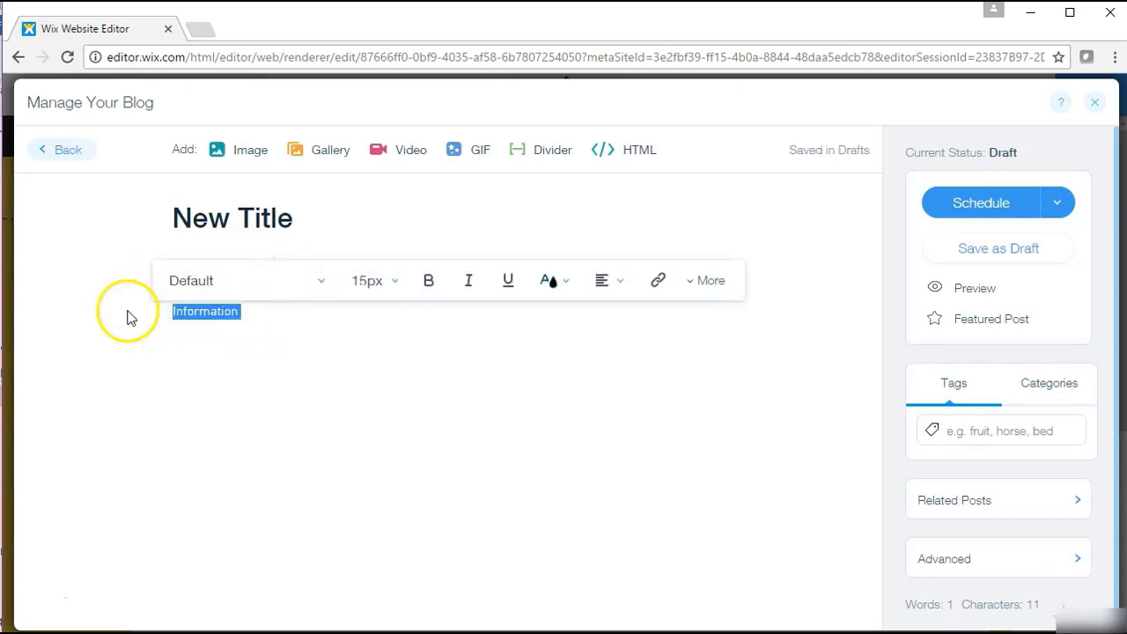
{"action": "left_click", "coordinate": [242, 332]}
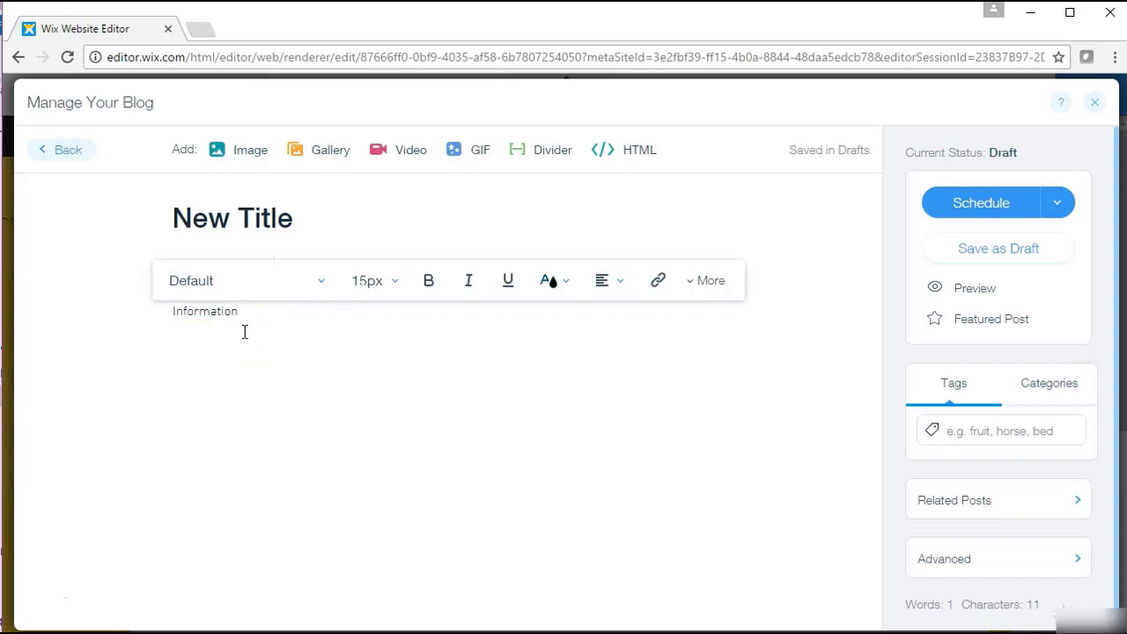
{"action": "key", "text": "ctrl+v"}
{"action": "key", "text": "ctrl+v"}
{"action": "key", "text": "ctrl+v"}
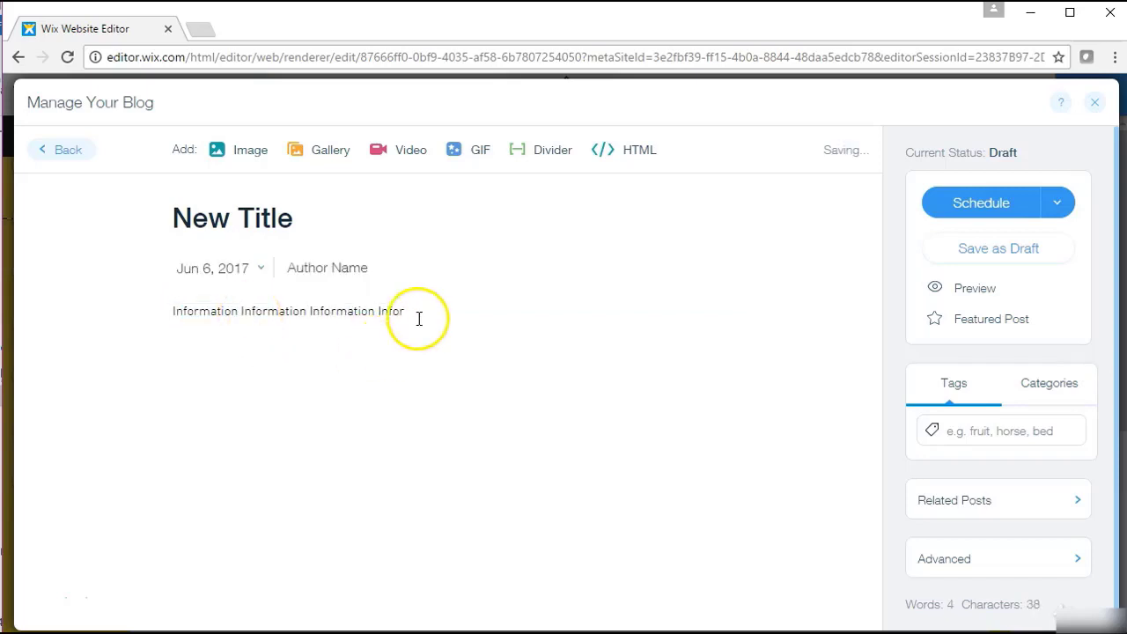
{"action": "left_click_drag", "start_coordinate": [411, 313], "coordinate": [314, 309]}
{"action": "key", "text": "BackSpace"}
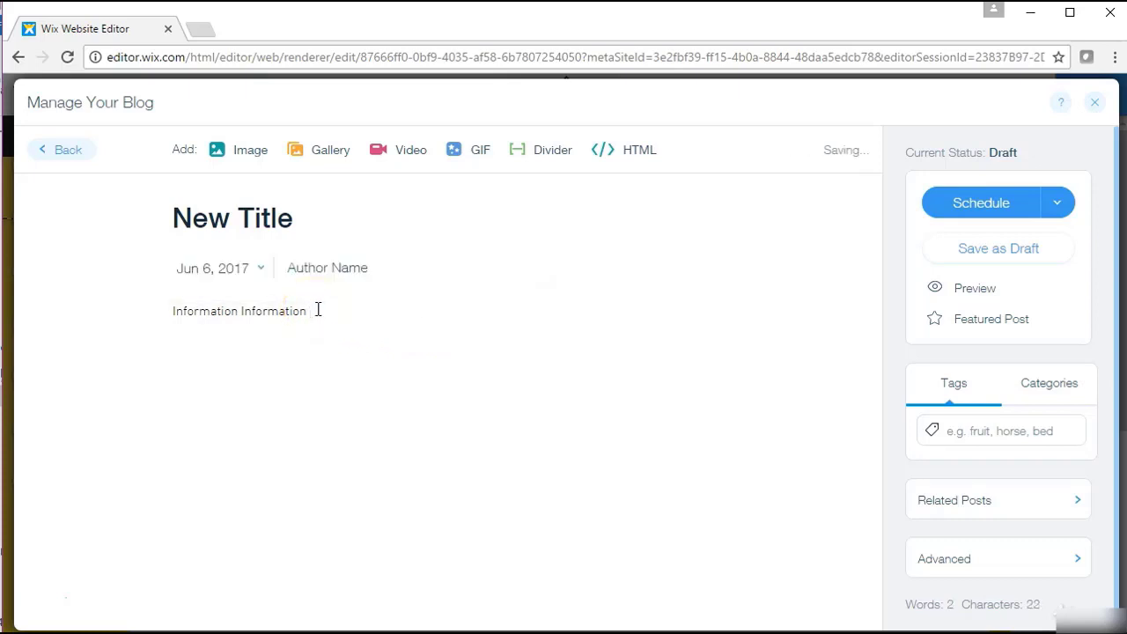
Select the body text and examine the available fonts and the additional text formatting options
{"action": "left_click", "coordinate": [332, 323]}
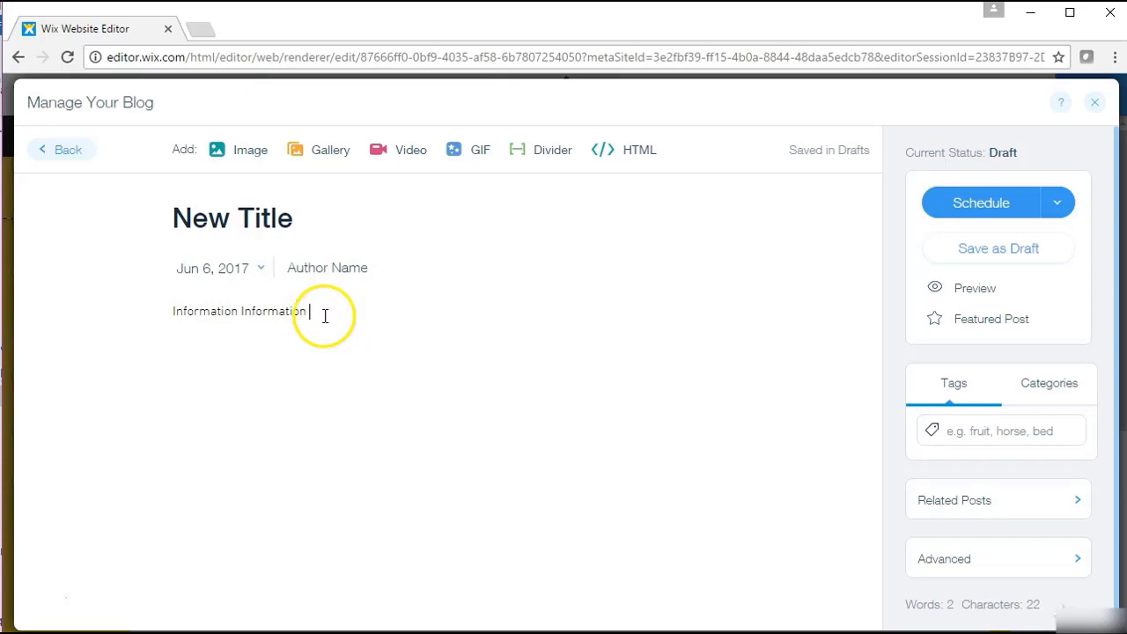
{"action": "left_click_drag", "start_coordinate": [322, 315], "coordinate": [148, 323]}
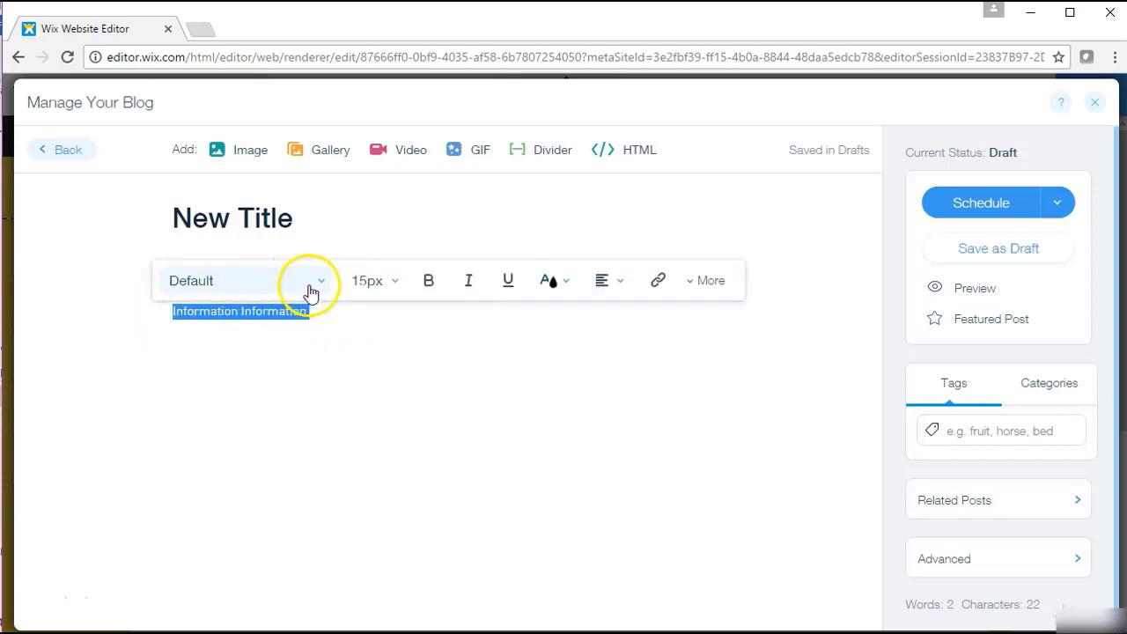
{"action": "left_click", "coordinate": [309, 290]}
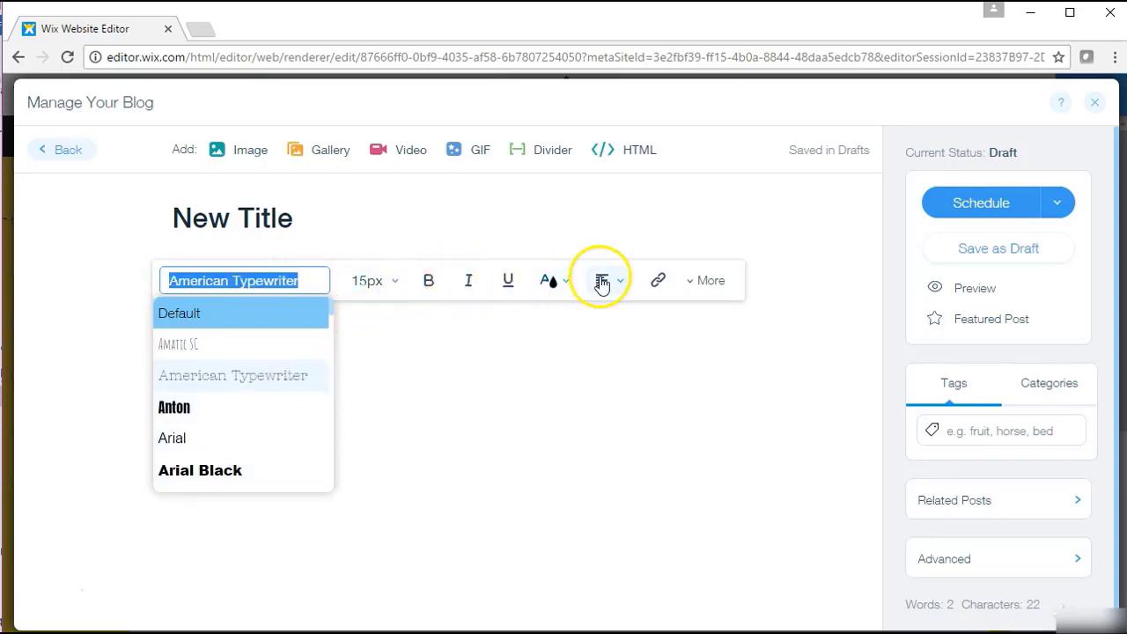
{"action": "left_click", "coordinate": [709, 281]}
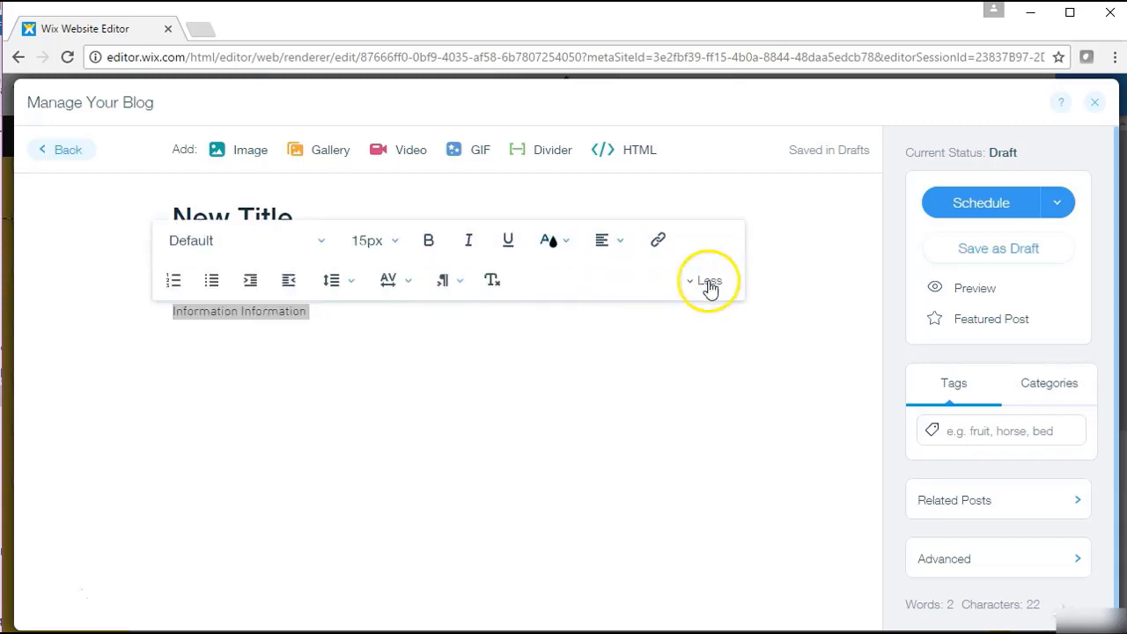
Fill the post body with five lines of the repeated word "Information"
{"action": "left_click", "coordinate": [413, 422]}
{"action": "key", "text": "ctrl+v"}
{"action": "key", "text": "ctrl+v"}
{"action": "key", "text": "ctrl+v"}
{"action": "key", "text": "ctrl+v"}
{"action": "key", "text": "ctrl+v"}
{"action": "key", "text": "ctrl+v"}
{"action": "key", "text": "ctrl+v"}
{"action": "key", "text": "ctrl+v"}
{"action": "key", "text": "ctrl+v"}
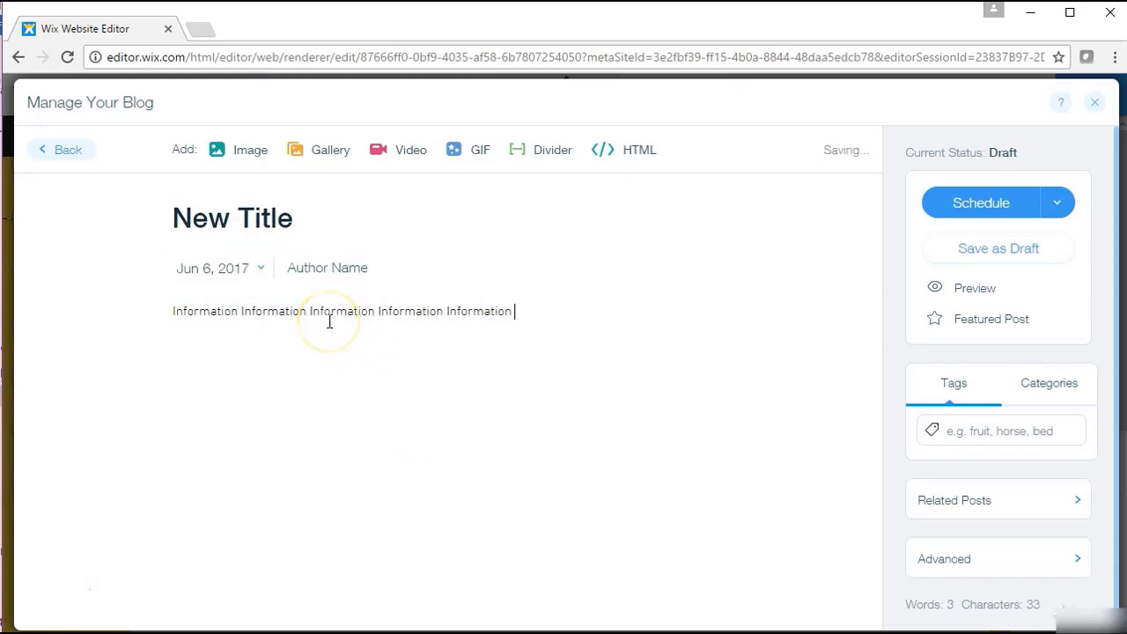
{"action": "key", "text": "ctrl+v"}
{"action": "key", "text": "ctrl+v"}
{"action": "key", "text": "ctrl+v"}
{"action": "key", "text": "ctrl+v"}
{"action": "key", "text": "ctrl+v"}
{"action": "key", "text": "ctrl+v"}
{"action": "key", "text": "ctrl+v"}
{"action": "key", "text": "ctrl+v"}
{"action": "key", "text": "ctrl+v"}
{"action": "key", "text": "ctrl+v"}
{"action": "key", "text": "ctrl+v"}
{"action": "key", "text": "ctrl+v"}
{"action": "key", "text": "ctrl+v"}
{"action": "key", "text": "ctrl+v"}
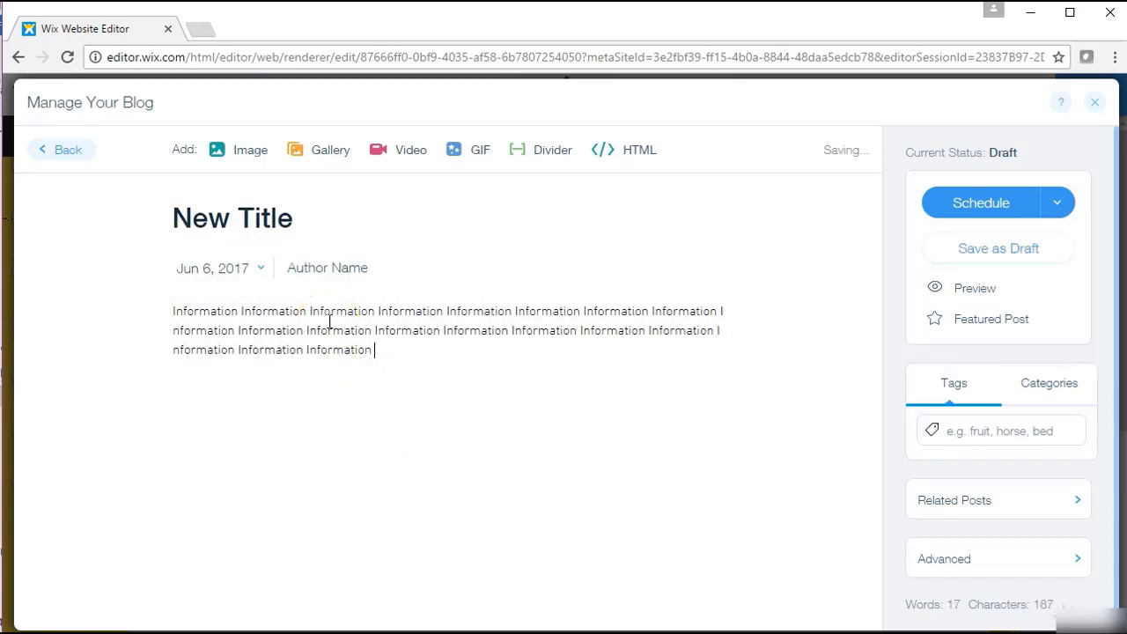
{"action": "key", "text": "ctrl+v"}
{"action": "key", "text": "ctrl+v"}
{"action": "key", "text": "ctrl+v"}
{"action": "key", "text": "ctrl+v"}
{"action": "key", "text": "ctrl+v"}
{"action": "key", "text": "ctrl+v"}
{"action": "key", "text": "ctrl+v"}
{"action": "key", "text": "ctrl+v"}
{"action": "key", "text": "ctrl+v"}
{"action": "key", "text": "ctrl+v"}
{"action": "key", "text": "ctrl+v"}
{"action": "key", "text": "ctrl+v"}
{"action": "key", "text": "ctrl+v"}
{"action": "key", "text": "ctrl+v"}
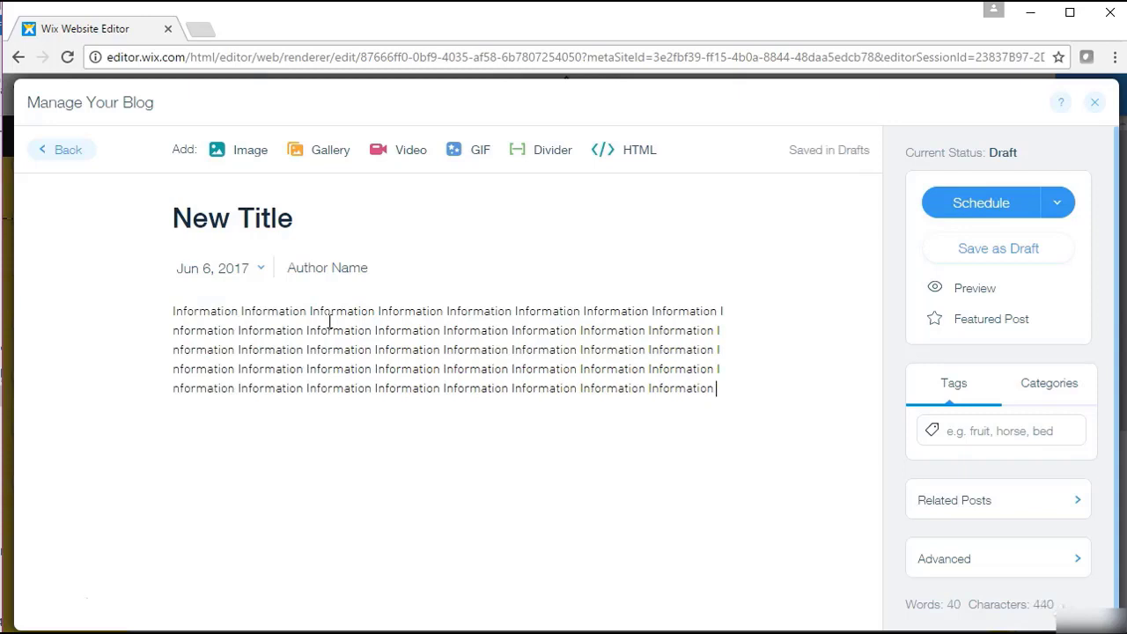
{"action": "left_click", "coordinate": [327, 316]}
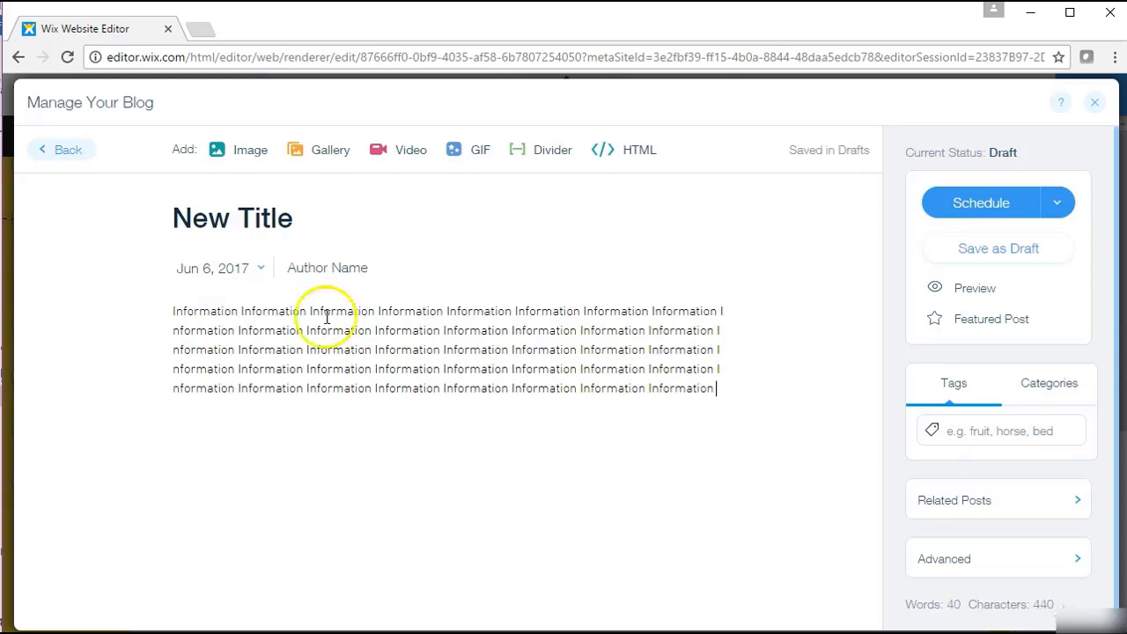
Add the free Wix Exclusives picture of a hand holding an orange flower on pink, shown close up, to the post
{"action": "left_click", "coordinate": [244, 156]}
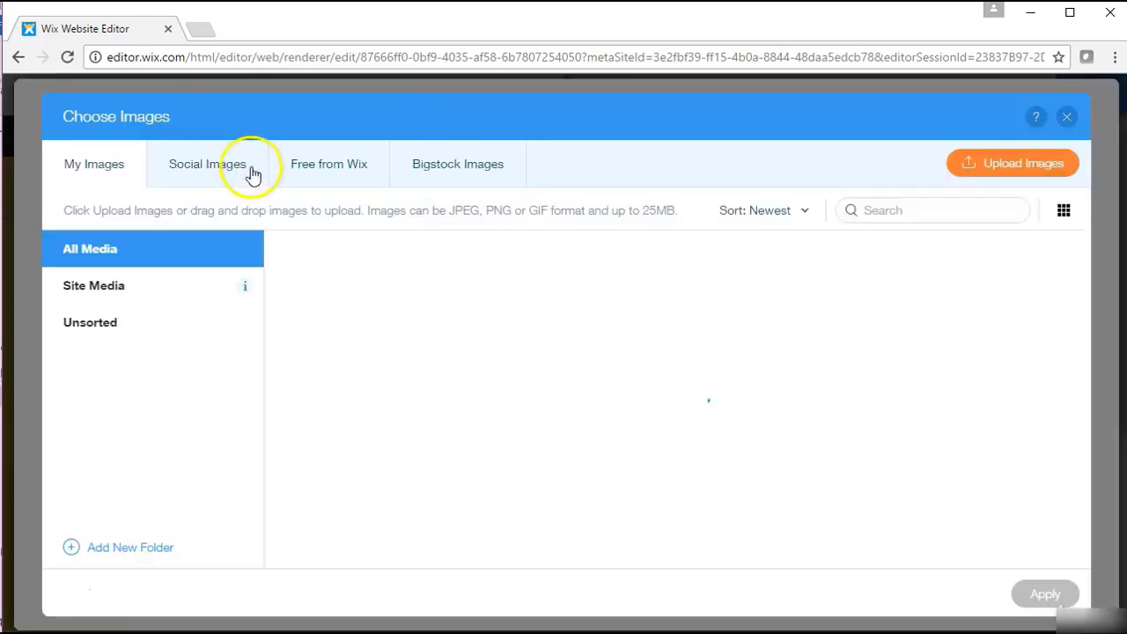
{"action": "left_click", "coordinate": [314, 163]}
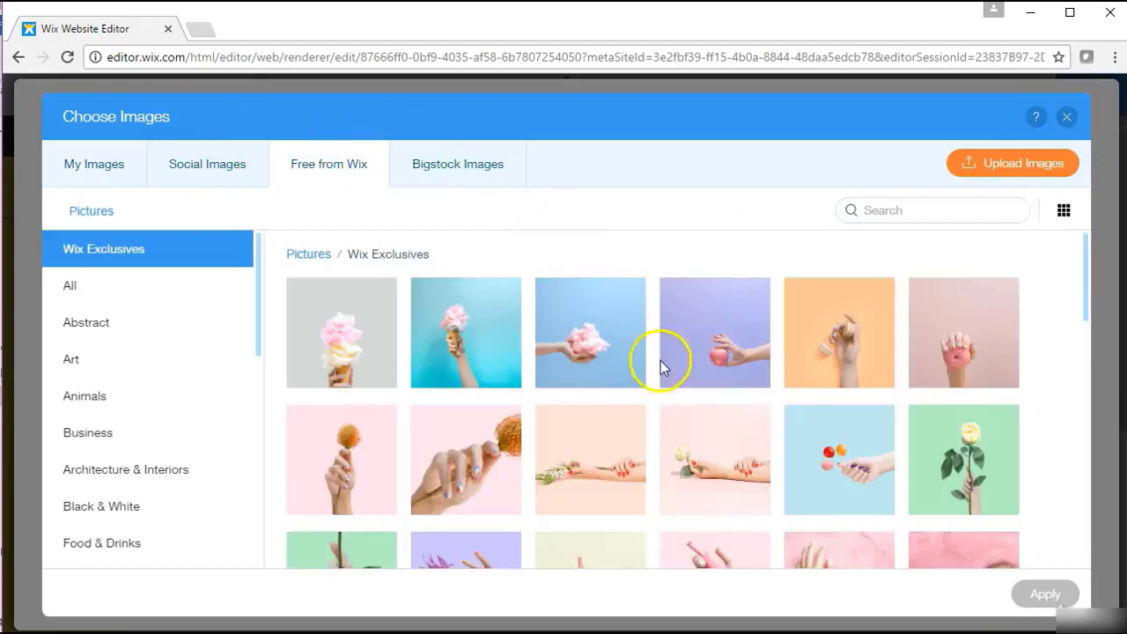
{"action": "left_click", "coordinate": [480, 459]}
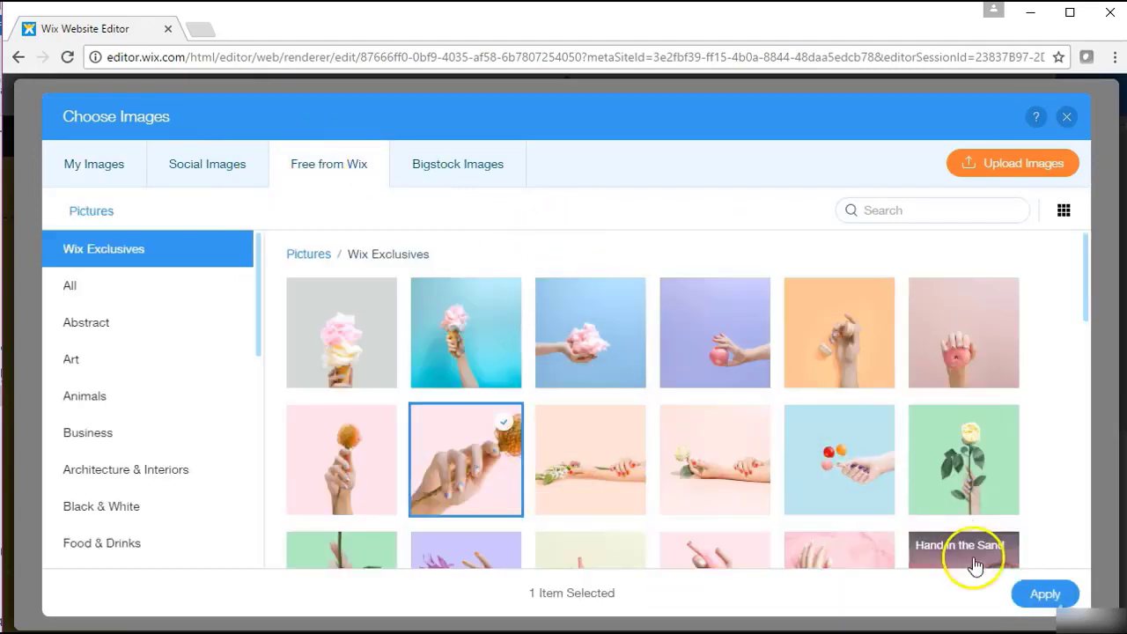
{"action": "left_click", "coordinate": [1039, 595]}
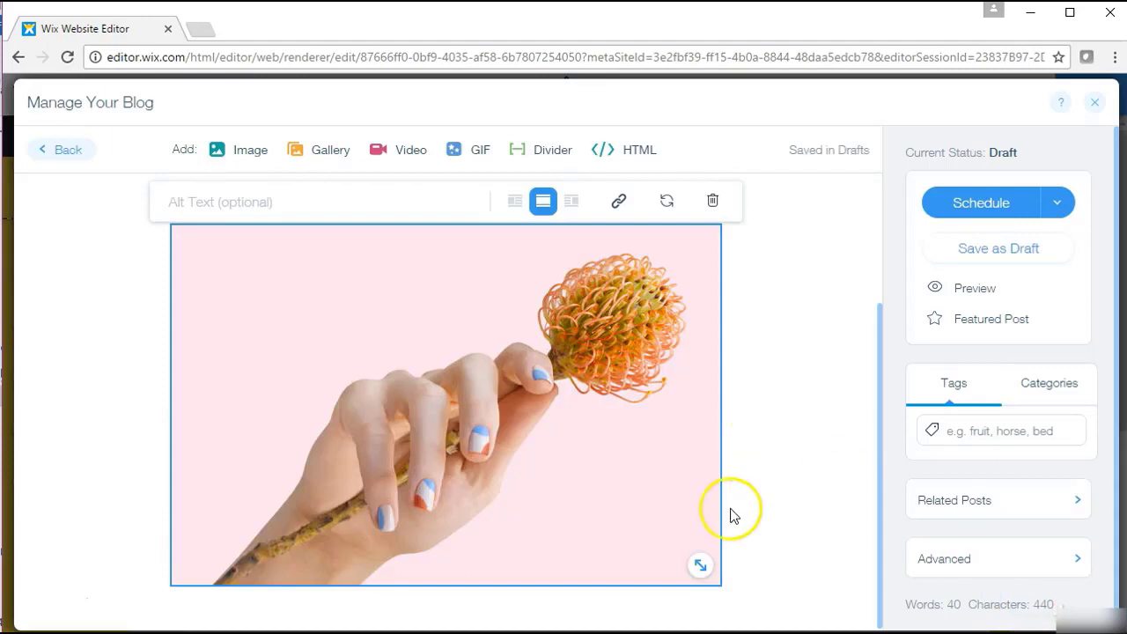
Shrink the flower picture slightly and align it to the right side of the post
{"action": "left_click_drag", "start_coordinate": [710, 570], "coordinate": [609, 523]}
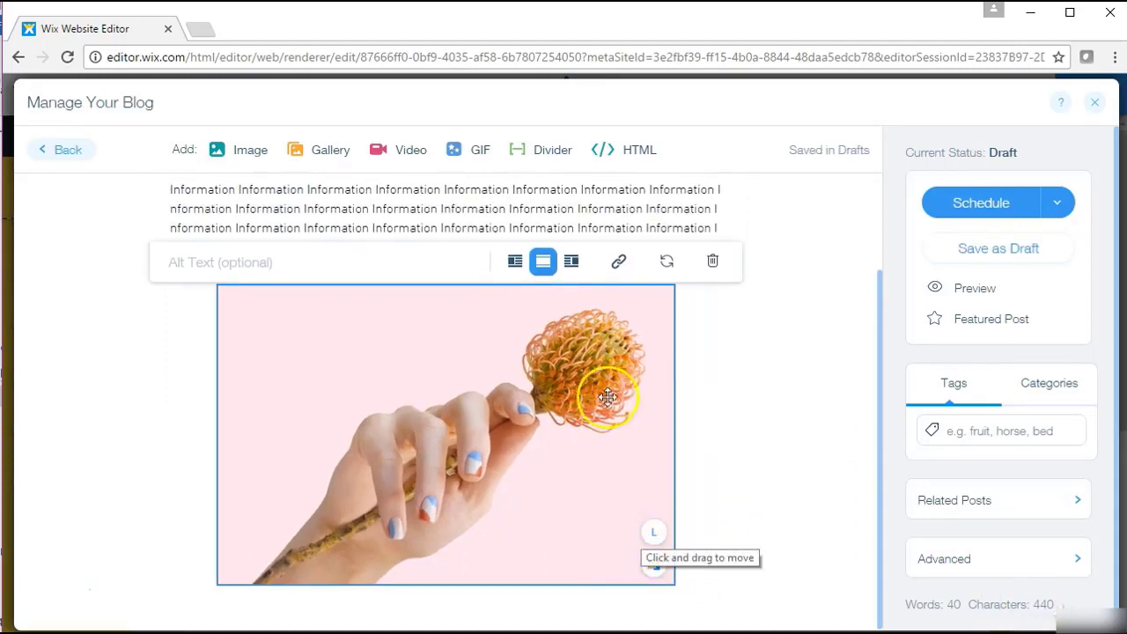
{"action": "left_click", "coordinate": [574, 273]}
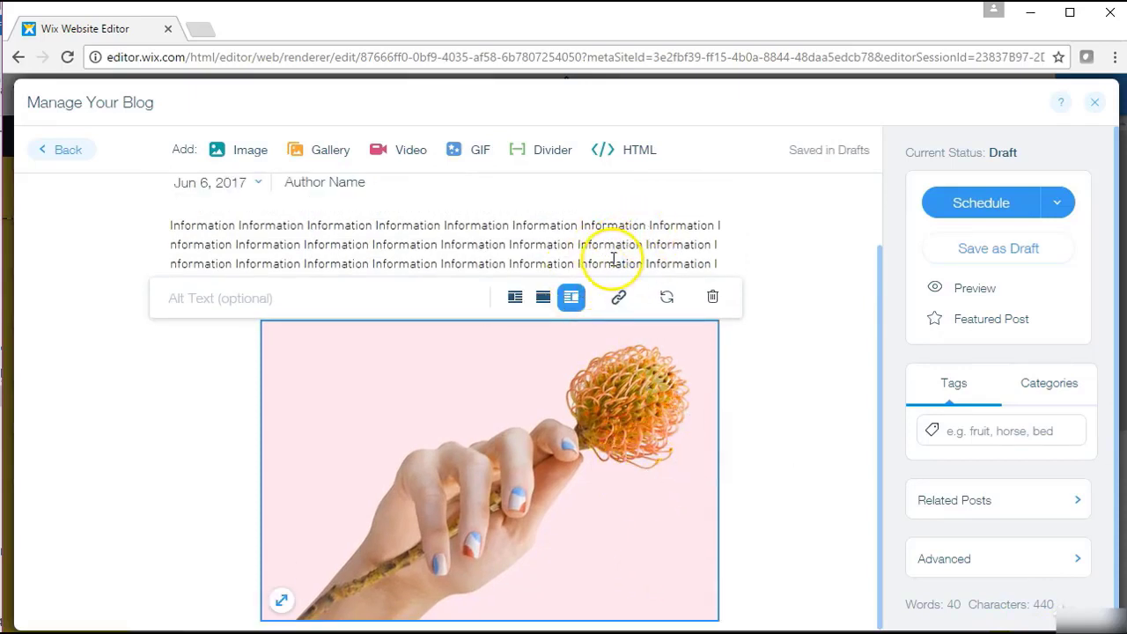
{"action": "left_click_drag", "start_coordinate": [881, 396], "coordinate": [879, 247]}
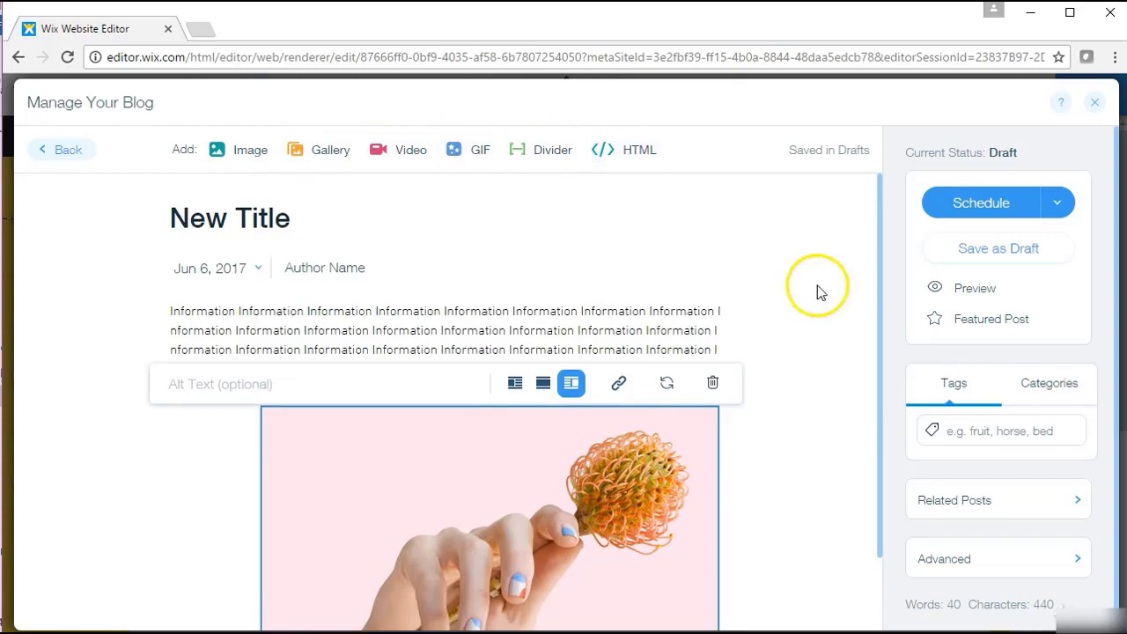
{"action": "left_click", "coordinate": [656, 331]}
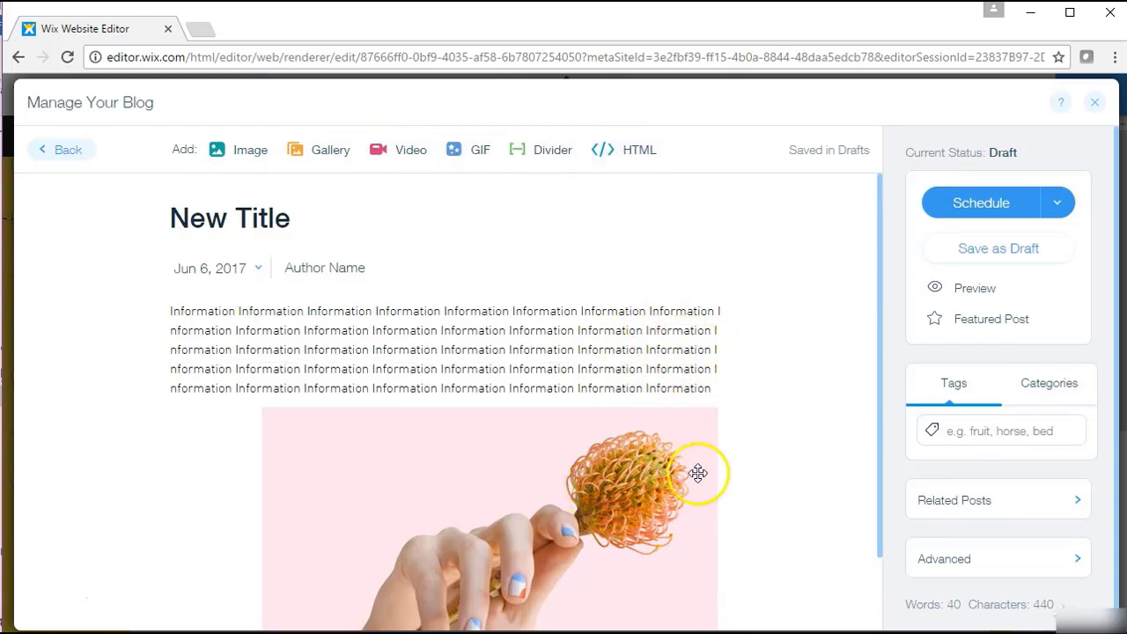
Create a new category named "flower" for the post, leaving the food category unassigned
{"action": "left_click", "coordinate": [1052, 394]}
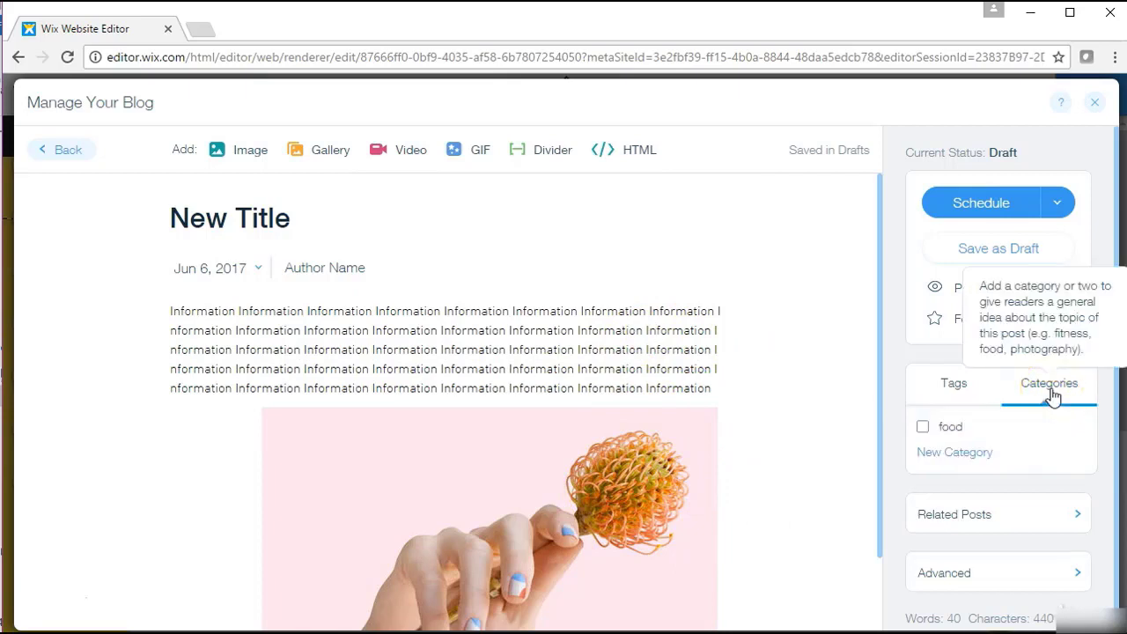
{"action": "left_click", "coordinate": [923, 429]}
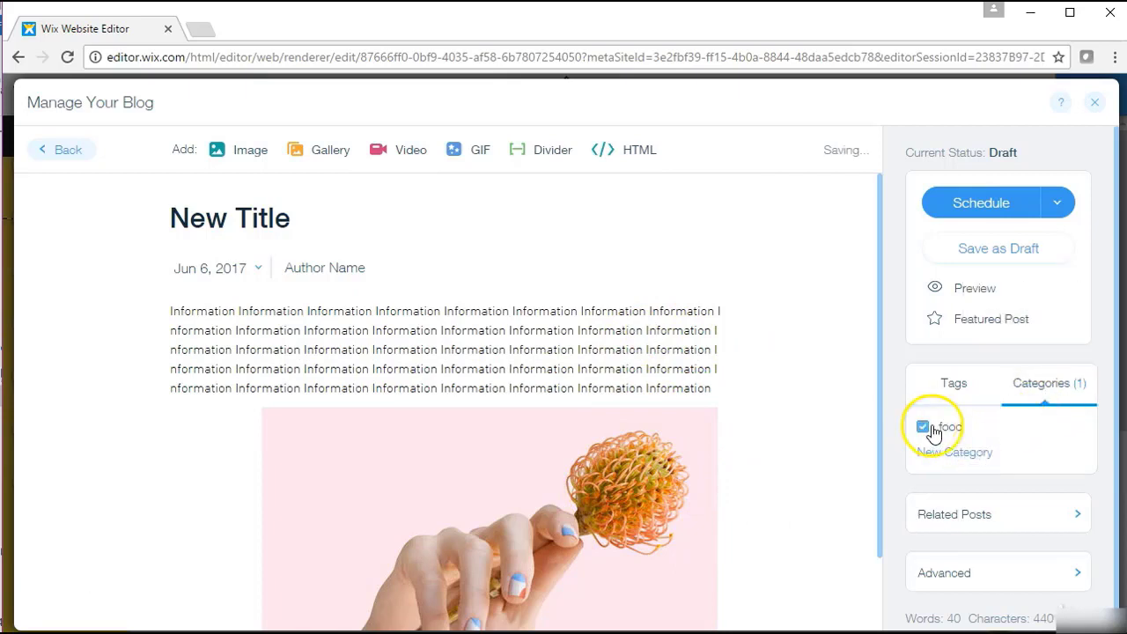
{"action": "left_click", "coordinate": [922, 428]}
{"action": "left_click", "coordinate": [951, 453]}
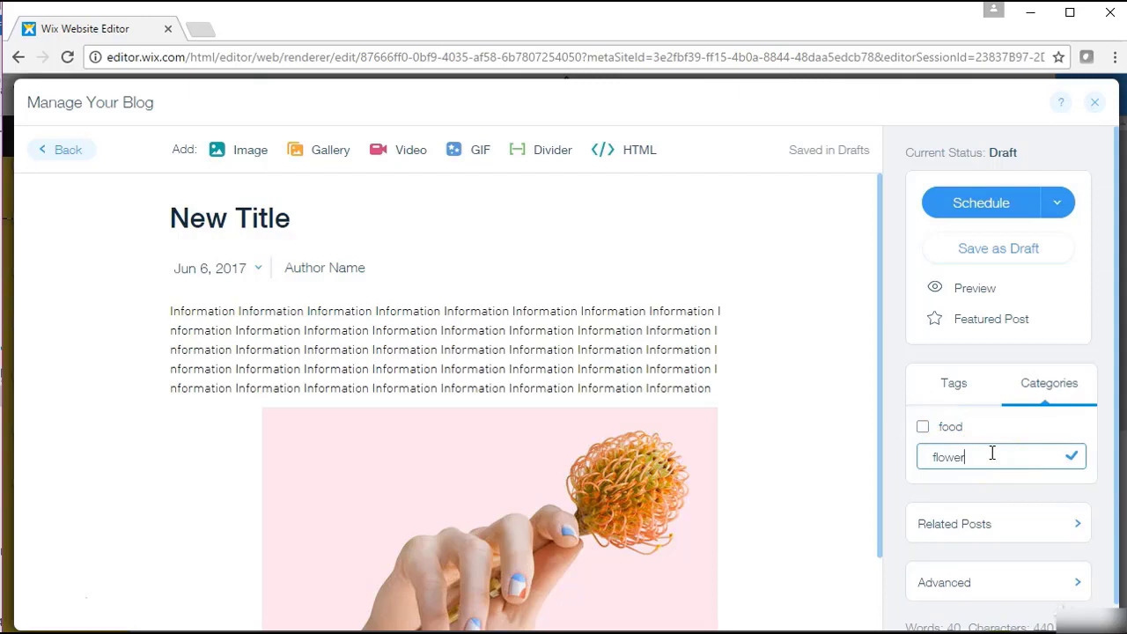
{"action": "key", "text": "Return"}
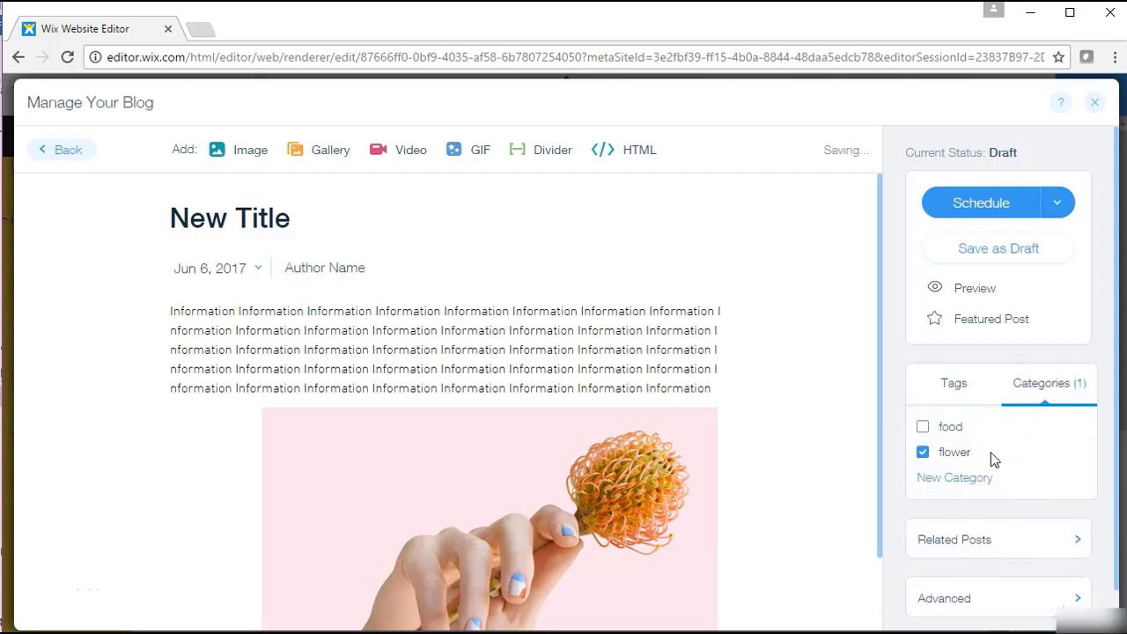
Create a new category named "nature" and leave both the flower and nature categories assigned to the post
{"action": "left_click", "coordinate": [973, 480]}
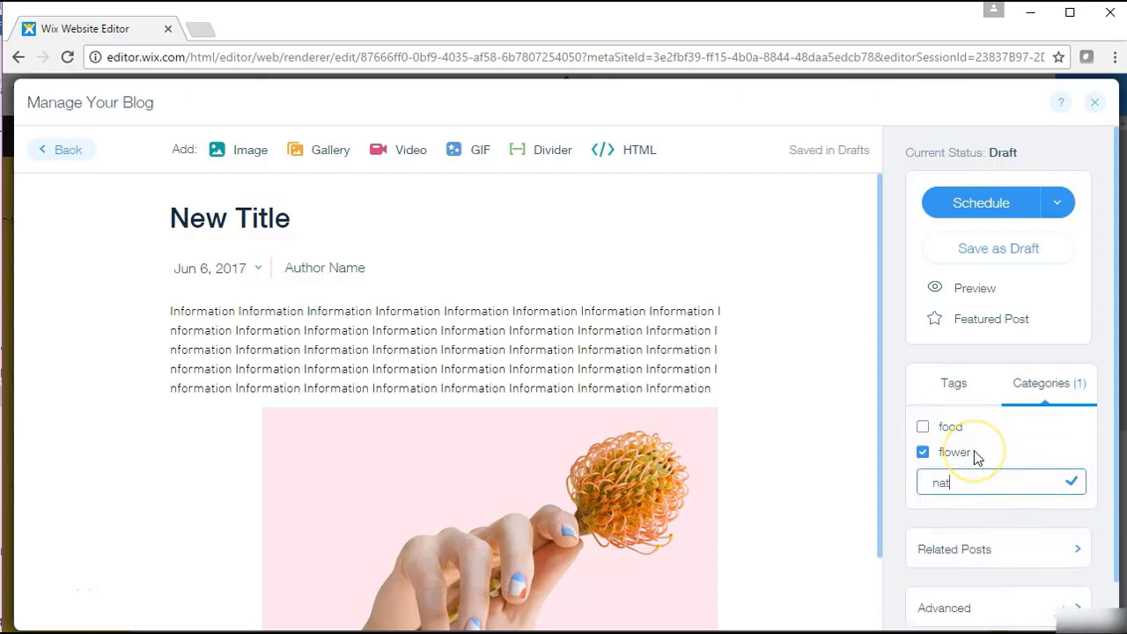
{"action": "key", "text": "Return"}
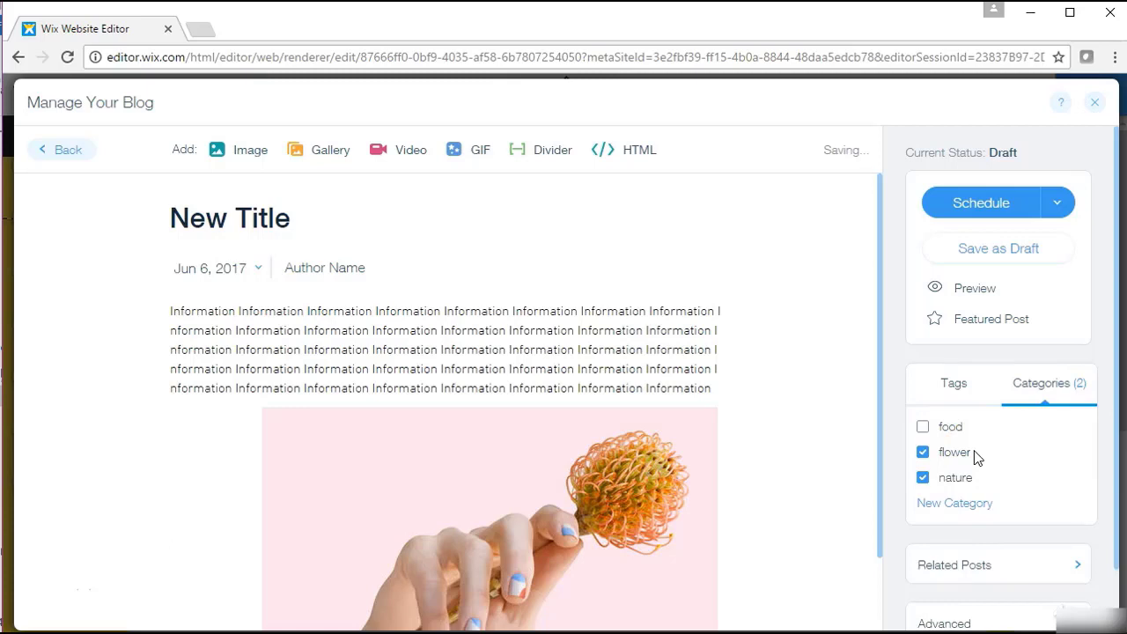
{"action": "left_click", "coordinate": [922, 452]}
{"action": "left_click", "coordinate": [922, 477]}
{"action": "left_click", "coordinate": [922, 453]}
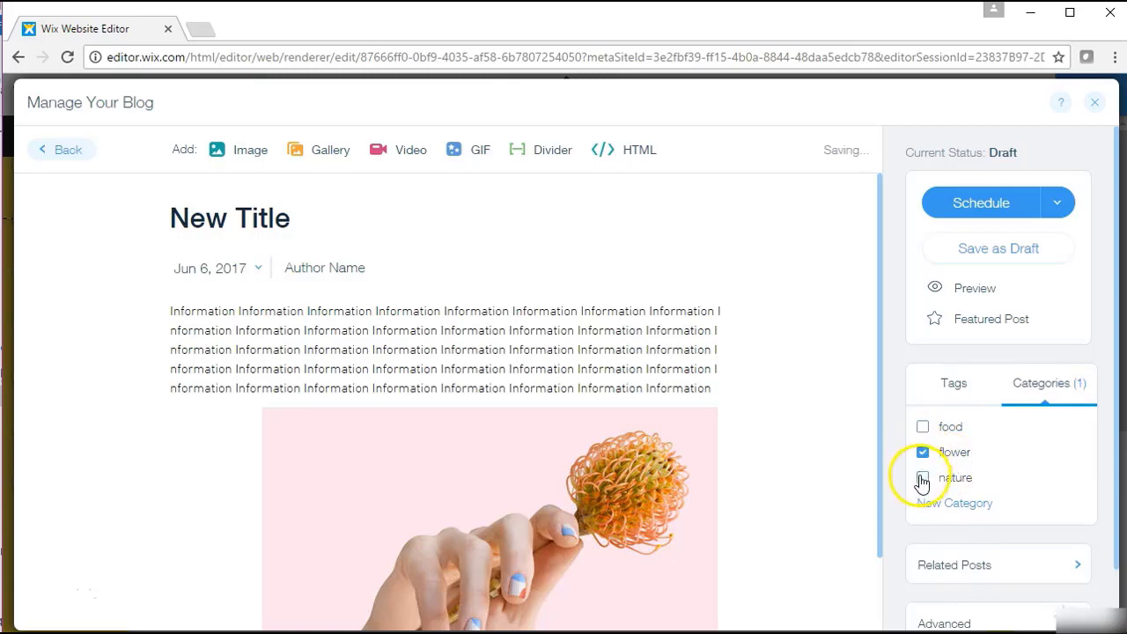
{"action": "left_click", "coordinate": [922, 477]}
Add the tags "yellow flower" and "orange flower" to the post
{"action": "mouse_move", "coordinate": [1119, 433]}
{"action": "left_mouse_down"}
{"action": "mouse_move", "coordinate": [1115, 481]}
{"action": "mouse_move", "coordinate": [1118, 441]}
{"action": "left_mouse_up"}
{"action": "left_click", "coordinate": [954, 376]}
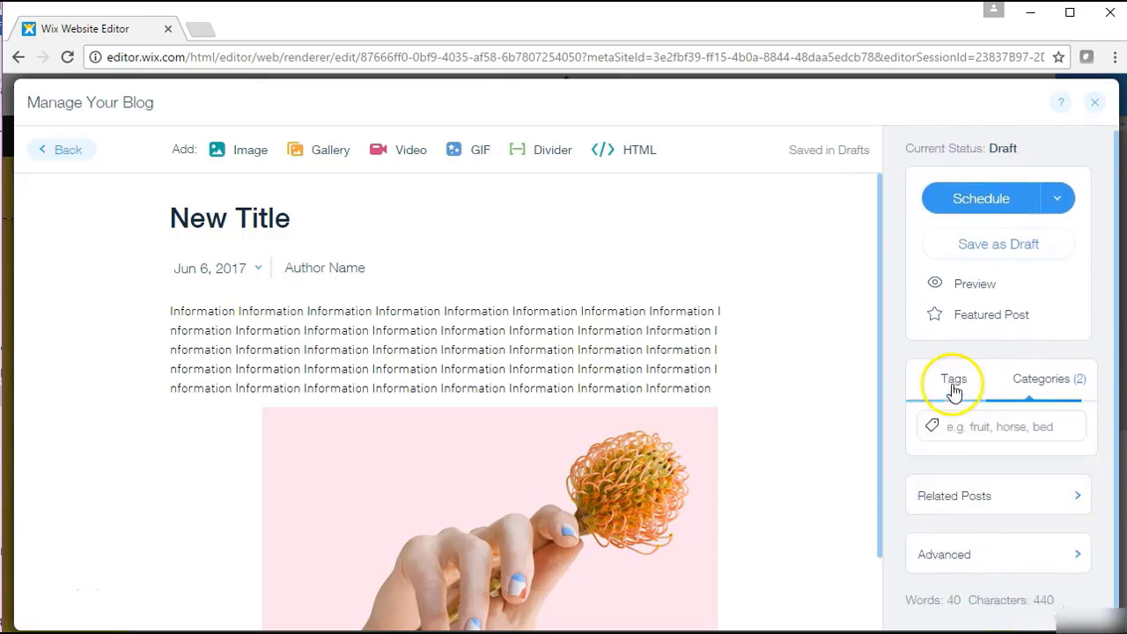
{"action": "left_click", "coordinate": [991, 431]}
{"action": "type", "text": "flower"}
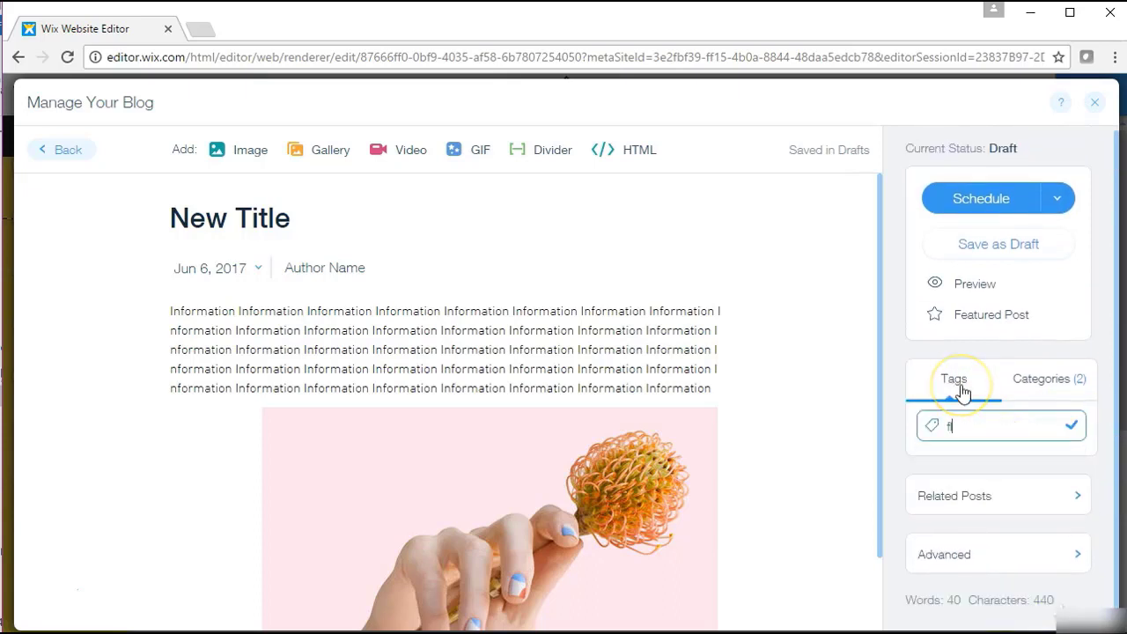
{"action": "key", "text": "BackSpace"}
{"action": "key", "text": "BackSpace"}
{"action": "key", "text": "BackSpace"}
{"action": "key", "text": "BackSpace"}
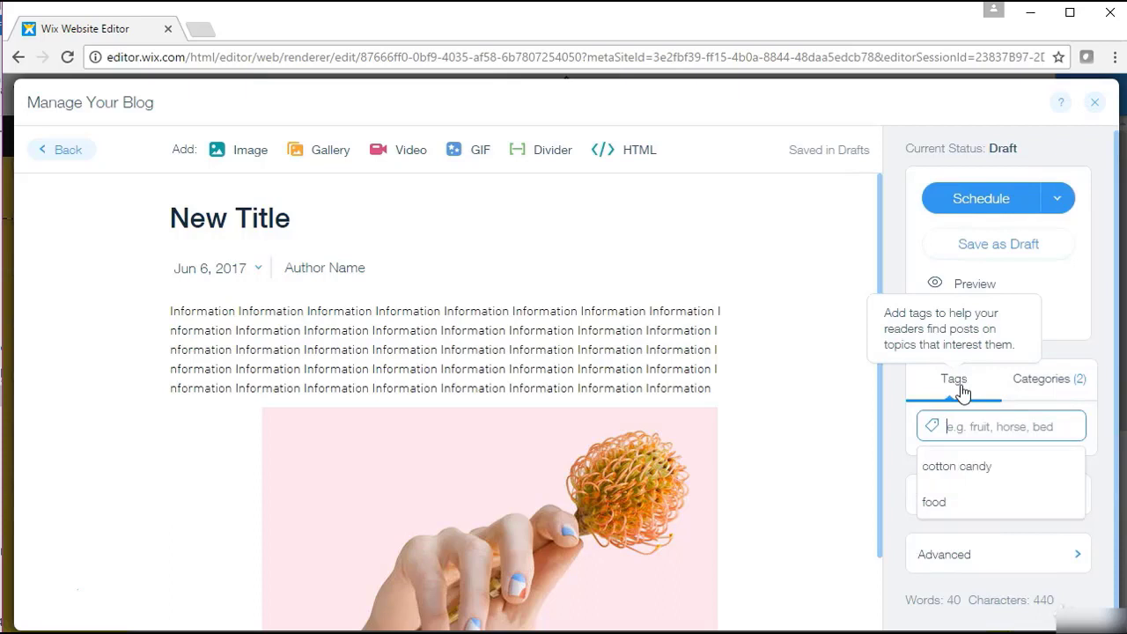
{"action": "type", "text": "yellow flower"}
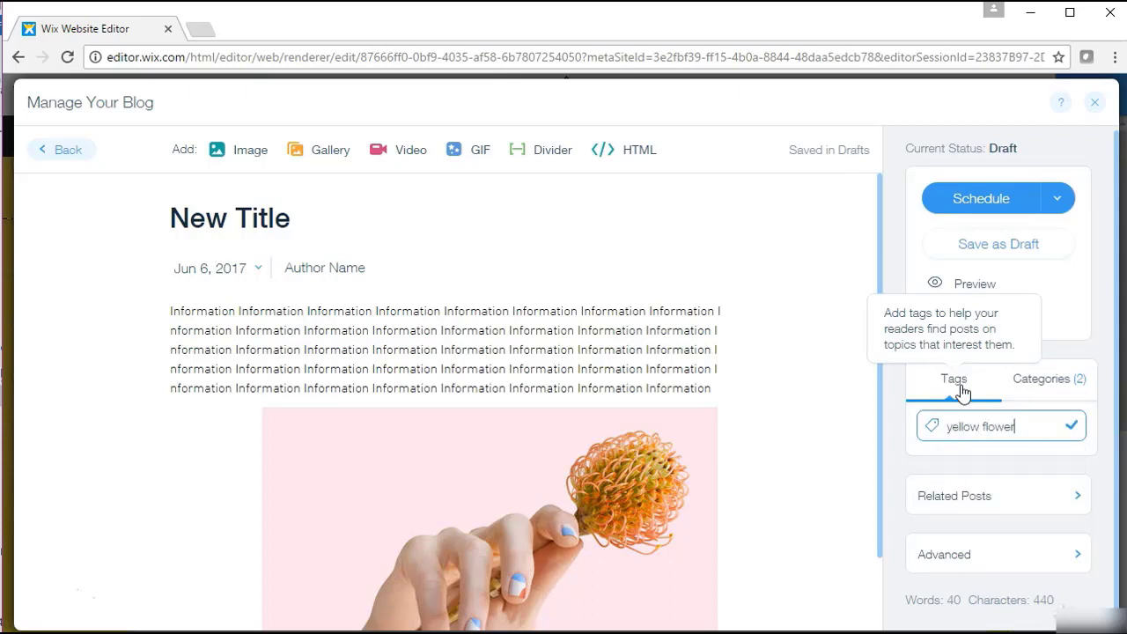
{"action": "key", "text": "Return"}
{"action": "type", "text": "orang"}
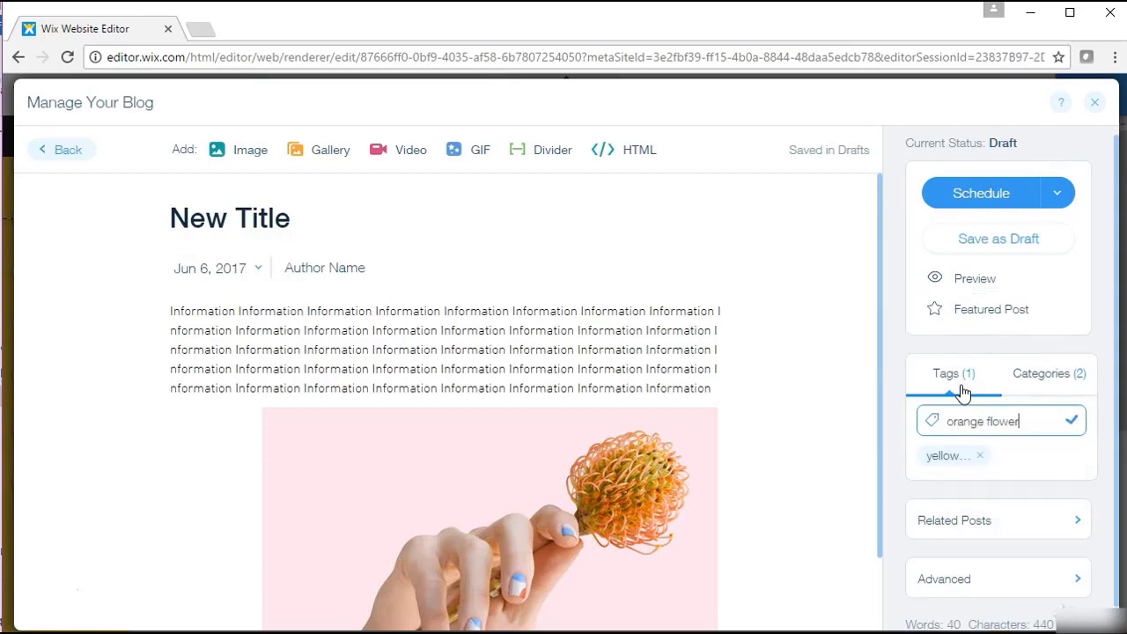
{"action": "key", "text": "Return"}
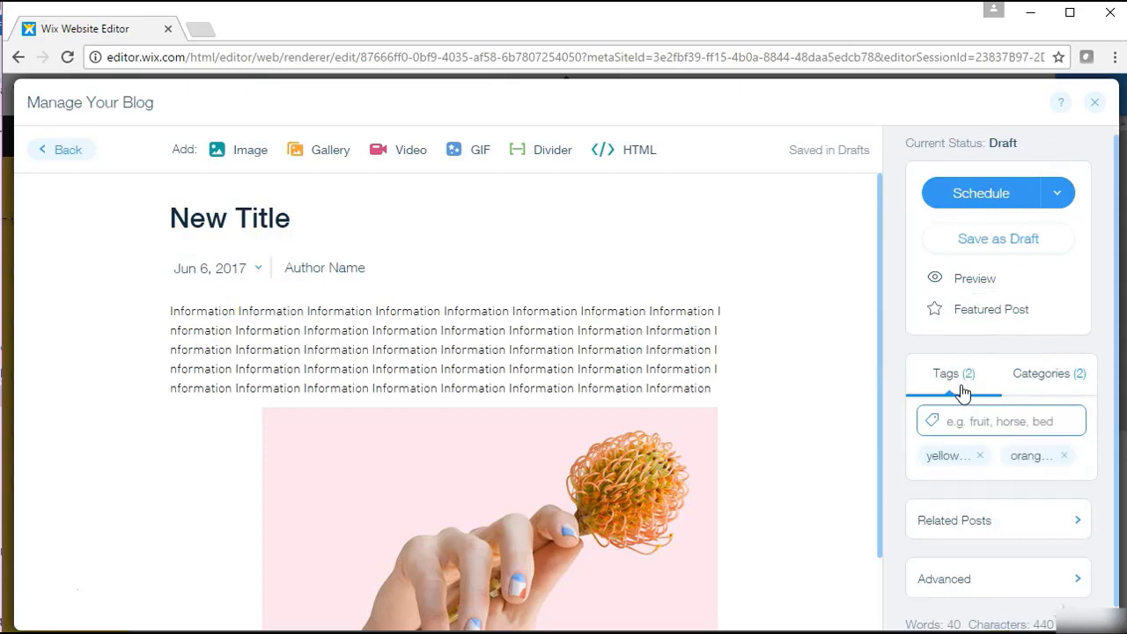
{"action": "left_click", "coordinate": [1051, 386]}
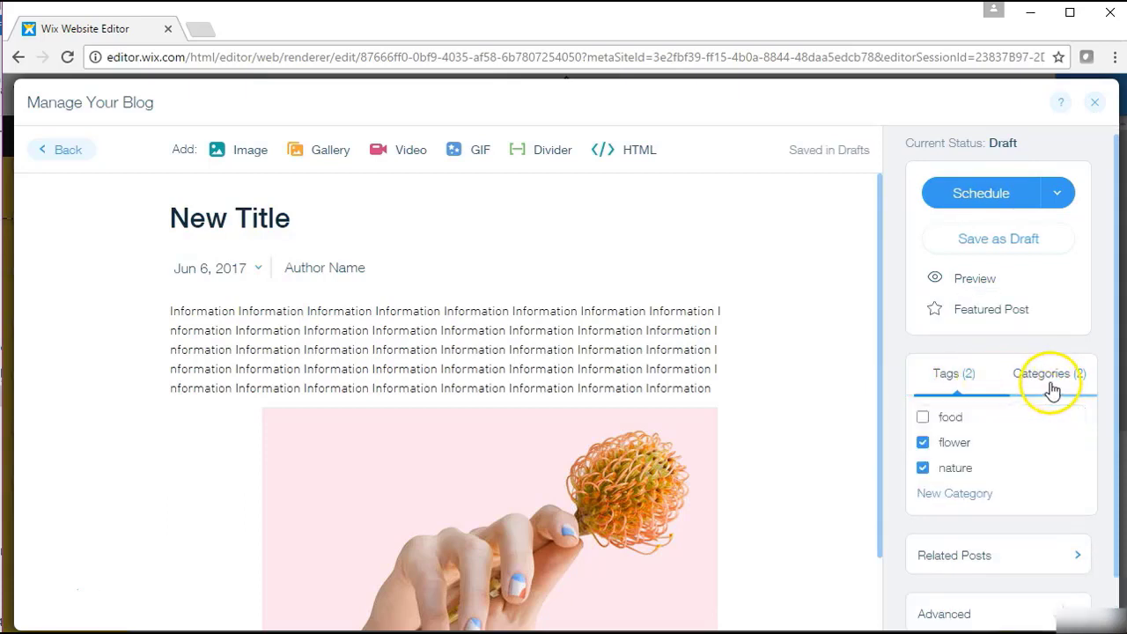
{"action": "left_click", "coordinate": [972, 378]}
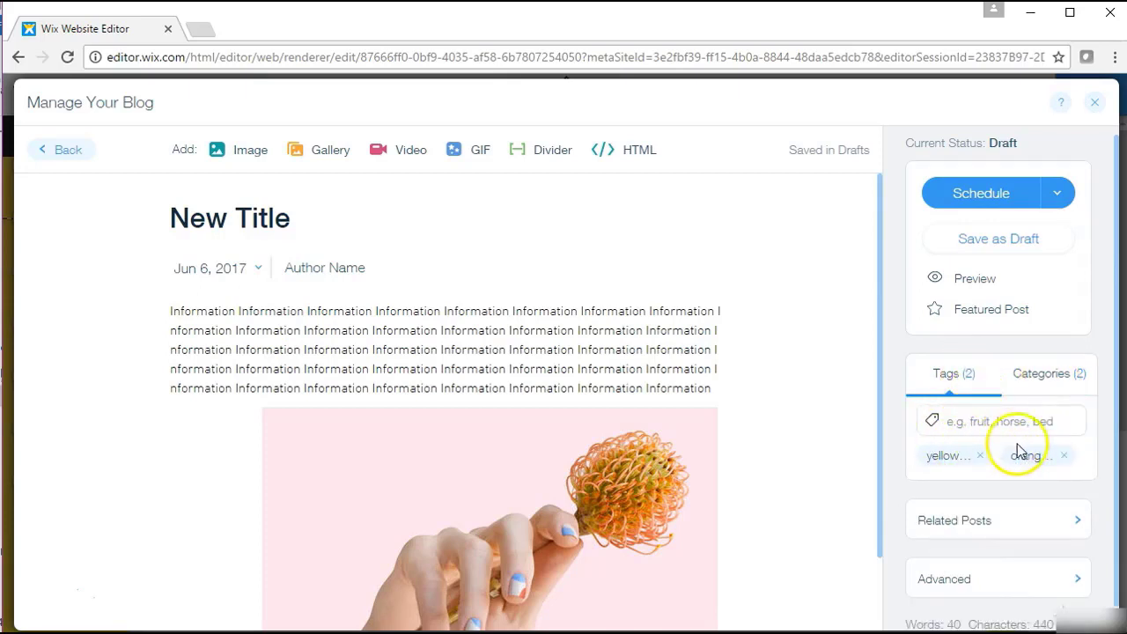
{"action": "left_click", "coordinate": [1040, 377]}
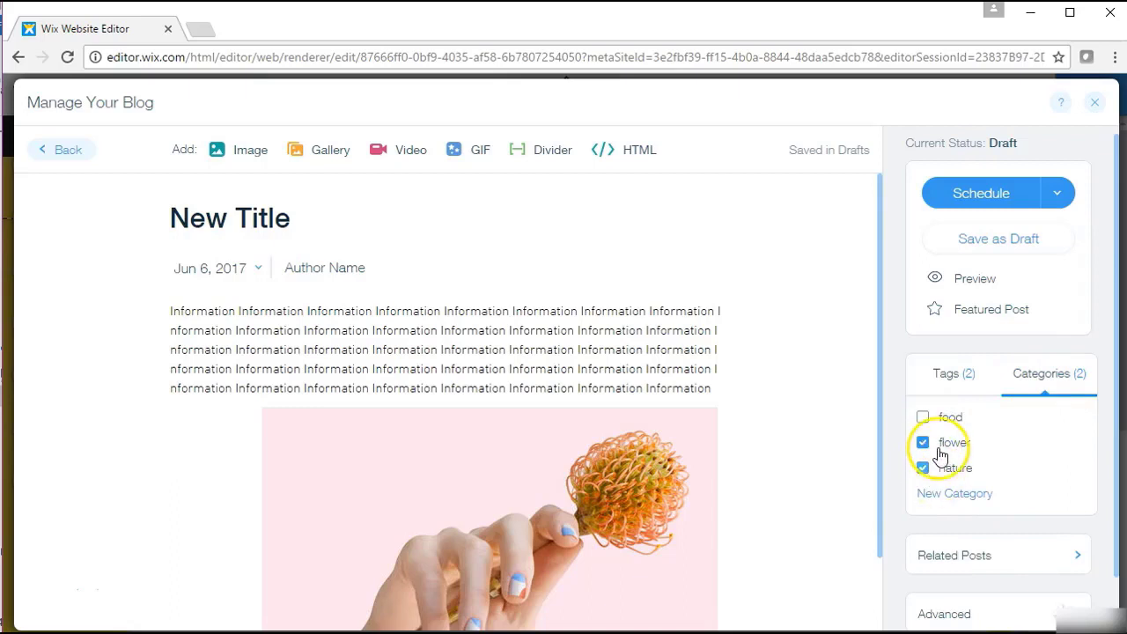
{"action": "left_click", "coordinate": [955, 377]}
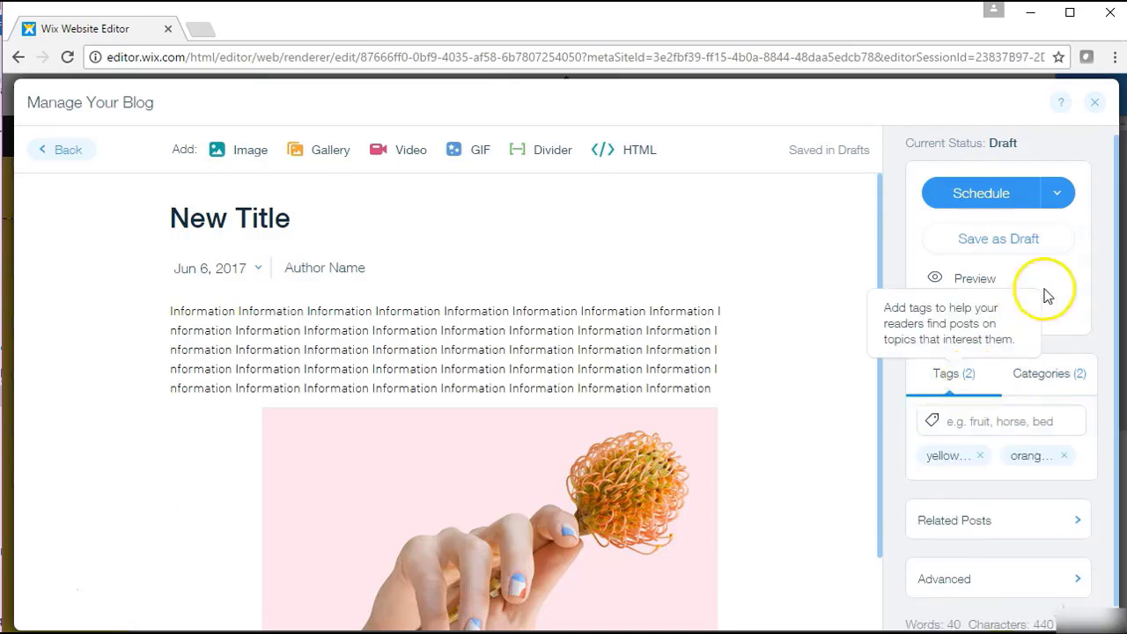
Publish the post right away instead of scheduling it, dismiss the social sharing offer and close the blog manager
{"action": "left_click", "coordinate": [1057, 196]}
{"action": "left_click", "coordinate": [1024, 235]}
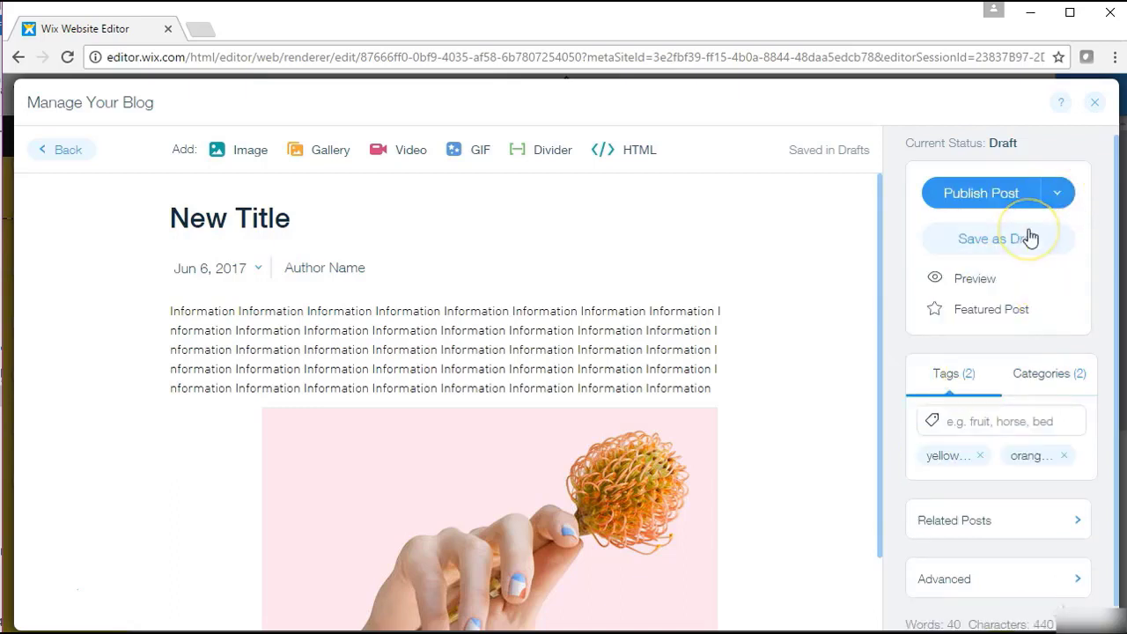
{"action": "left_click", "coordinate": [993, 190]}
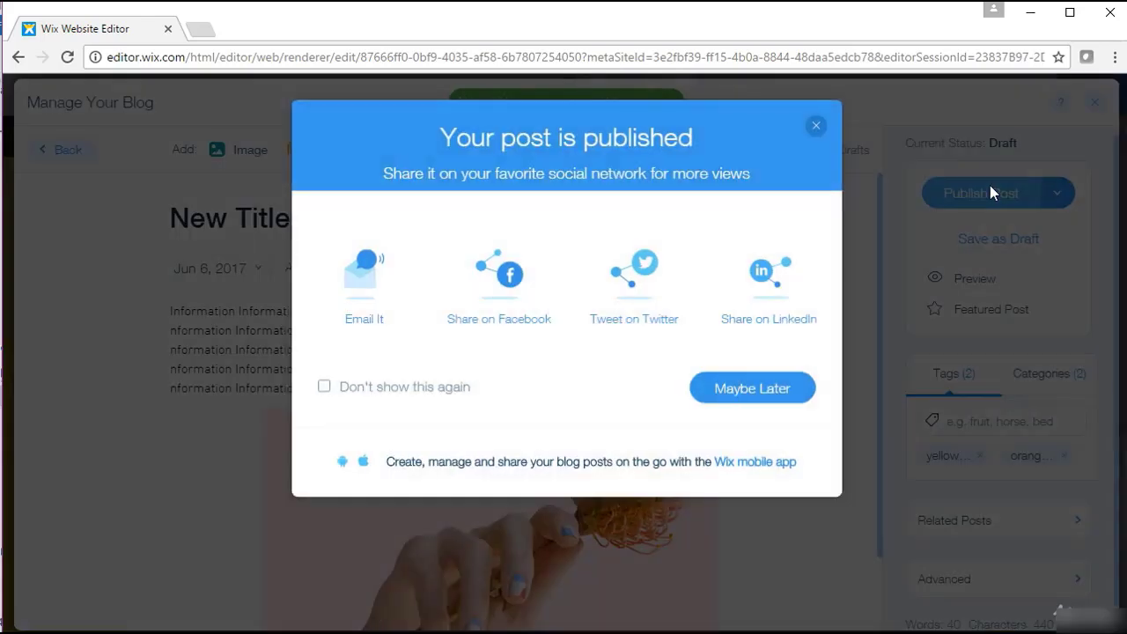
{"action": "left_click", "coordinate": [815, 125]}
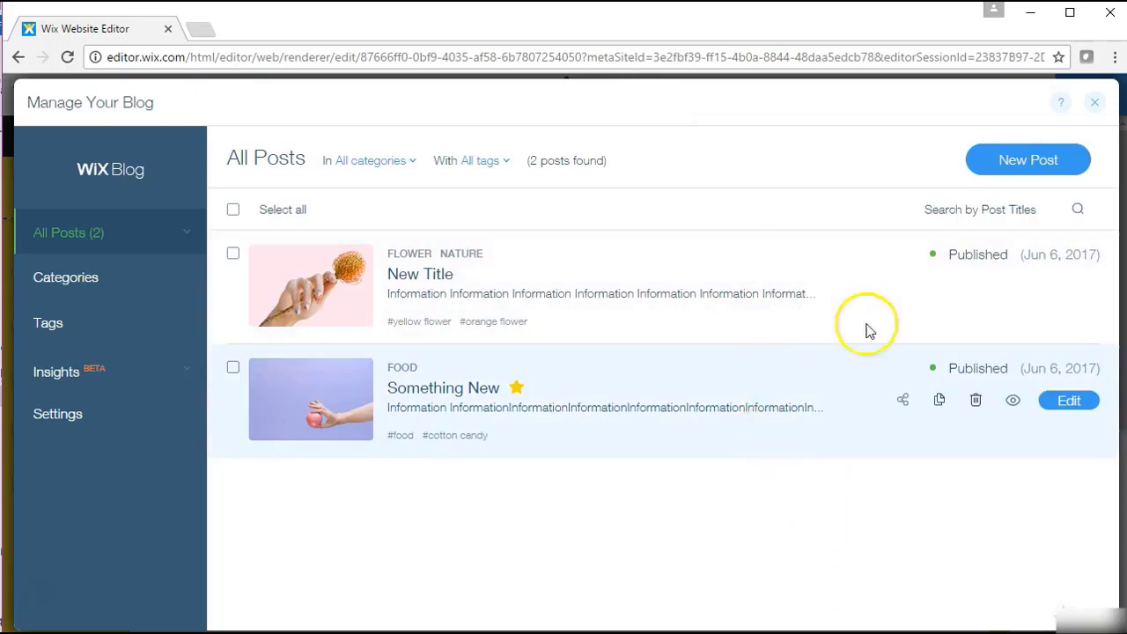
{"action": "left_click", "coordinate": [1095, 104]}
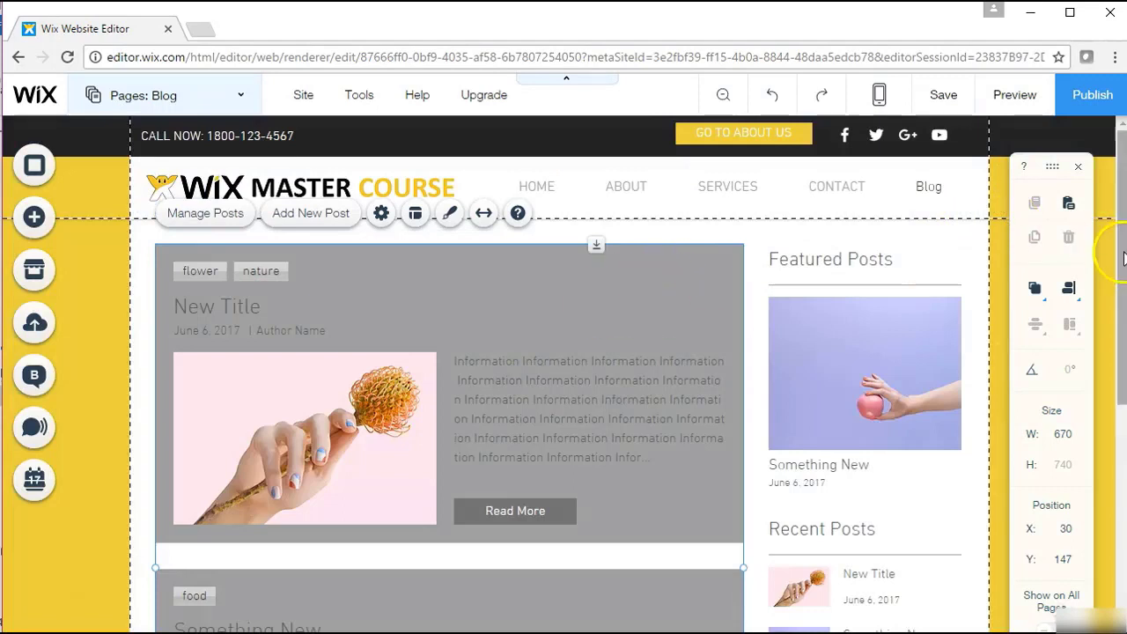
Examine the recent posts, archive, tag search and categories elements down the Blog page
{"action": "left_click_drag", "start_coordinate": [1117, 256], "coordinate": [1120, 416]}
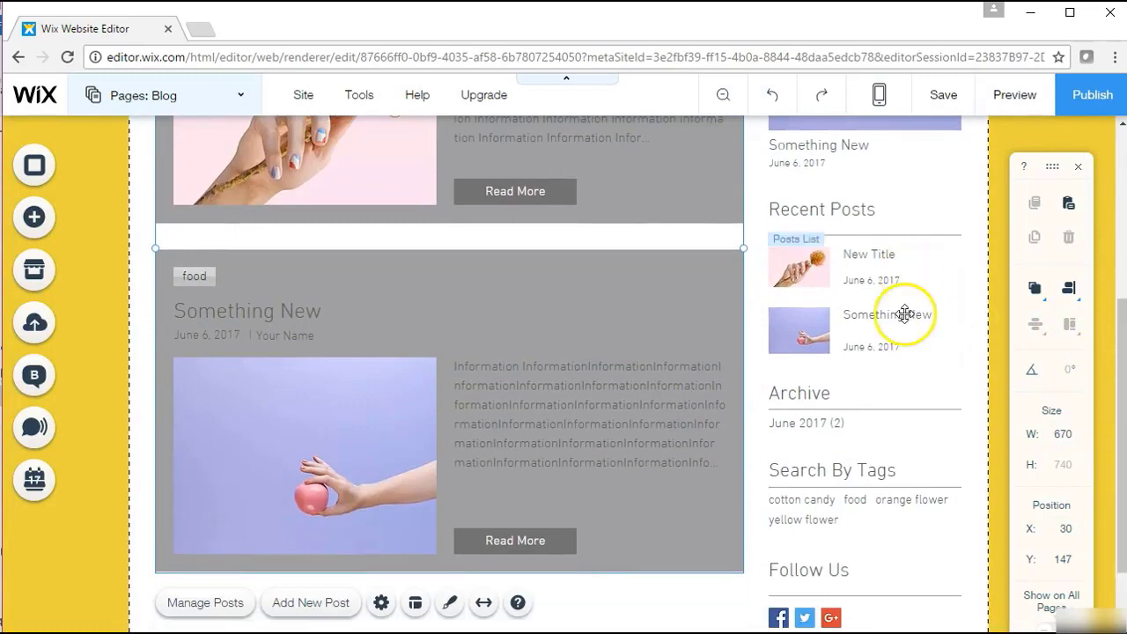
{"action": "left_click", "coordinate": [839, 428]}
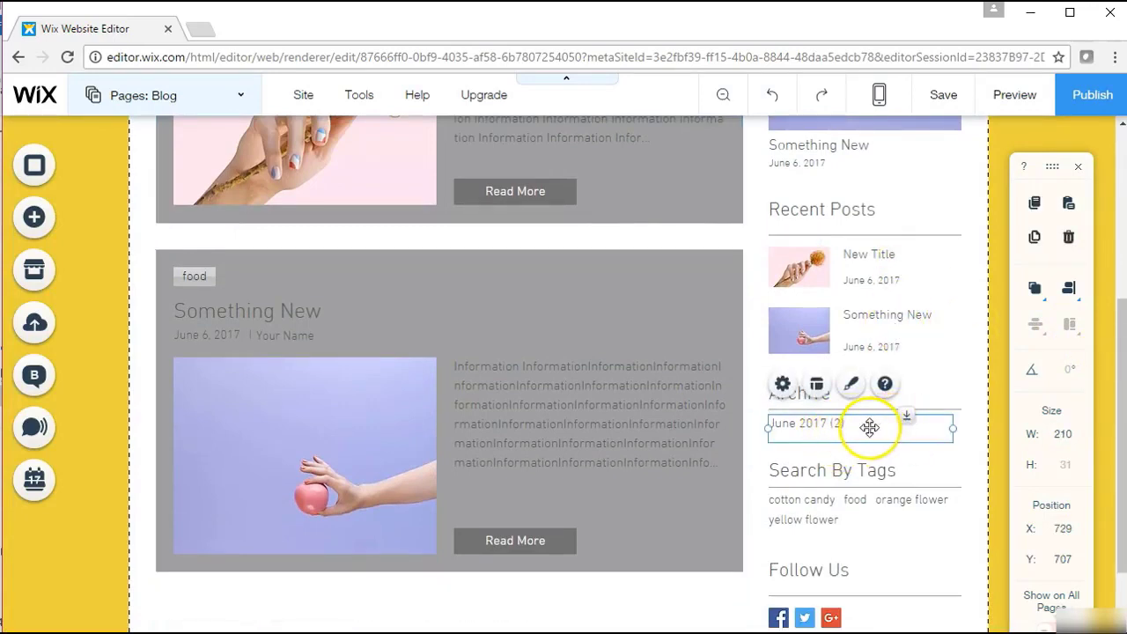
{"action": "left_click", "coordinate": [844, 516]}
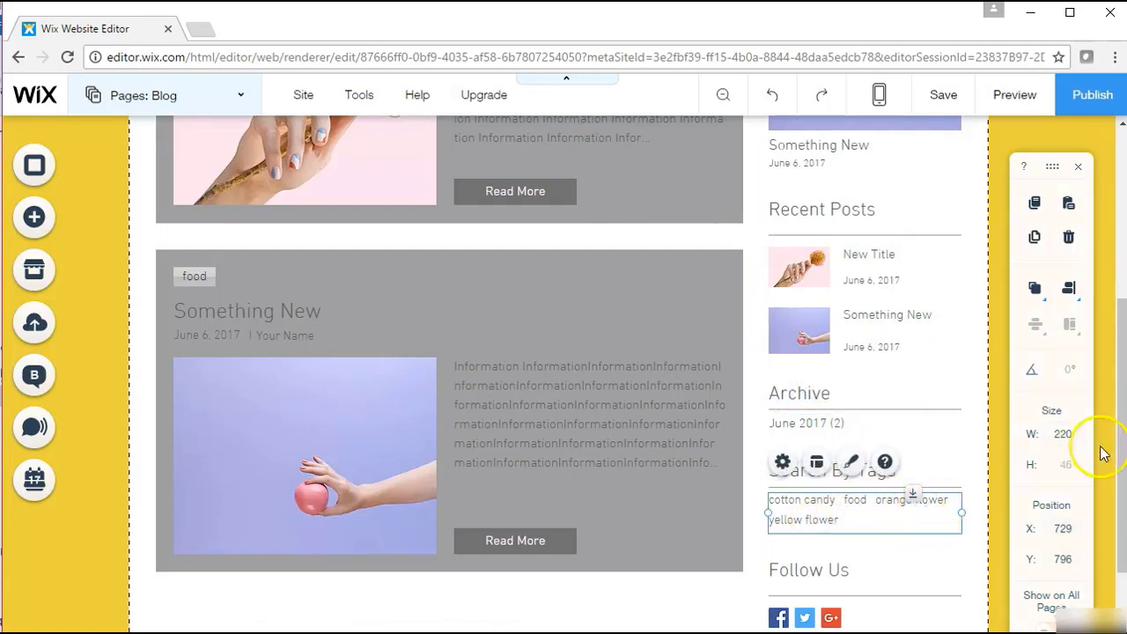
{"action": "mouse_move", "coordinate": [1121, 448]}
{"action": "left_mouse_down"}
{"action": "mouse_move", "coordinate": [1120, 411]}
{"action": "mouse_move", "coordinate": [1120, 436]}
{"action": "left_mouse_up"}
{"action": "scroll", "coordinate": [1121, 443], "scroll_direction": "down", "scroll_amount": 3}
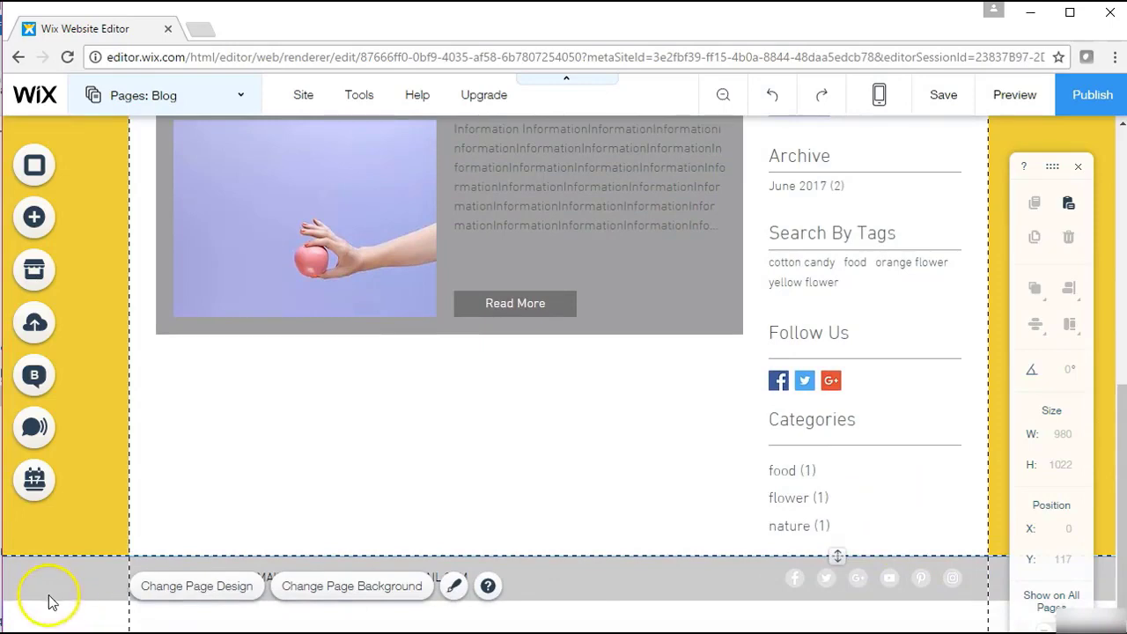
{"action": "left_click_drag", "start_coordinate": [1122, 452], "coordinate": [1123, 196]}
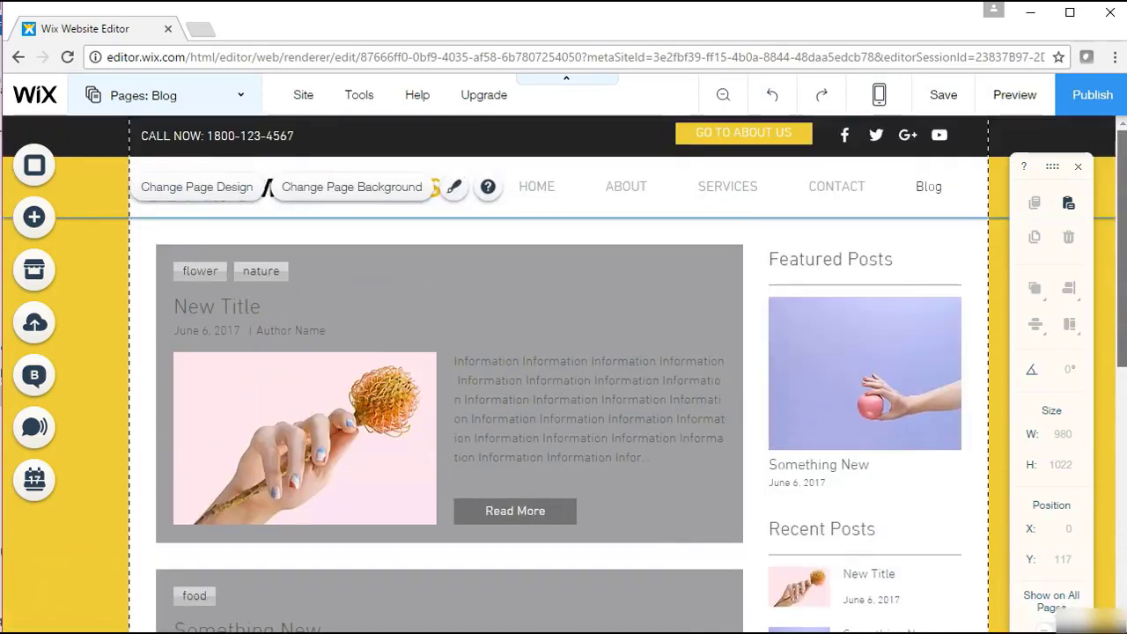
Preview the site and read the full "New Title" post, including its tags, share buttons and comment section
{"action": "left_click", "coordinate": [1017, 101]}
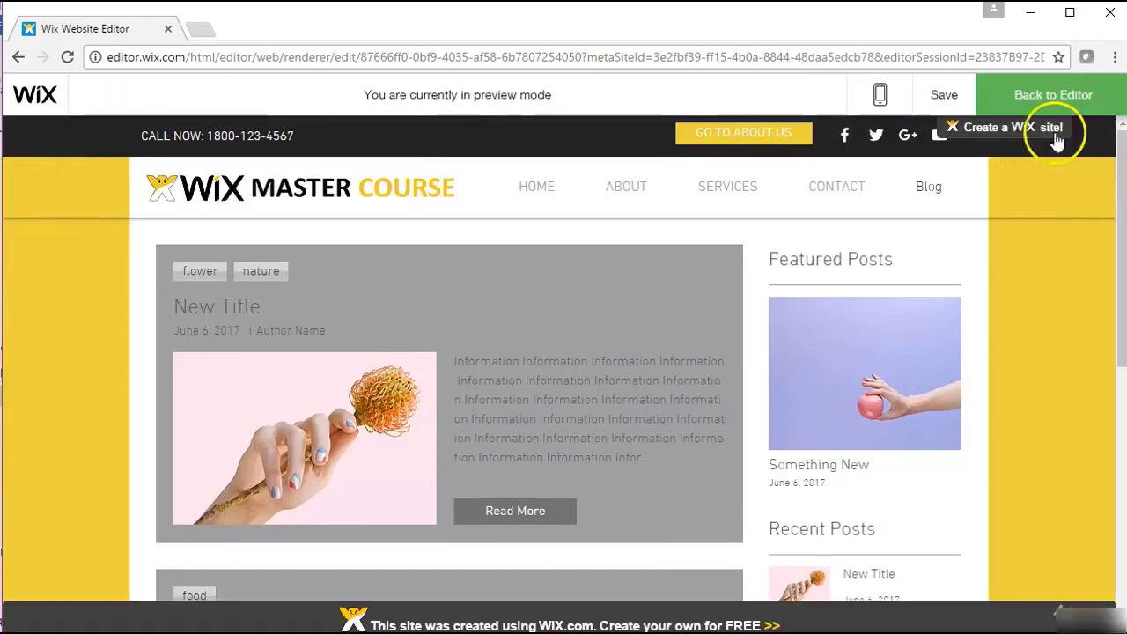
{"action": "mouse_move", "coordinate": [1118, 164]}
{"action": "left_mouse_down"}
{"action": "mouse_move", "coordinate": [1123, 185]}
{"action": "mouse_move", "coordinate": [1122, 170]}
{"action": "left_mouse_up"}
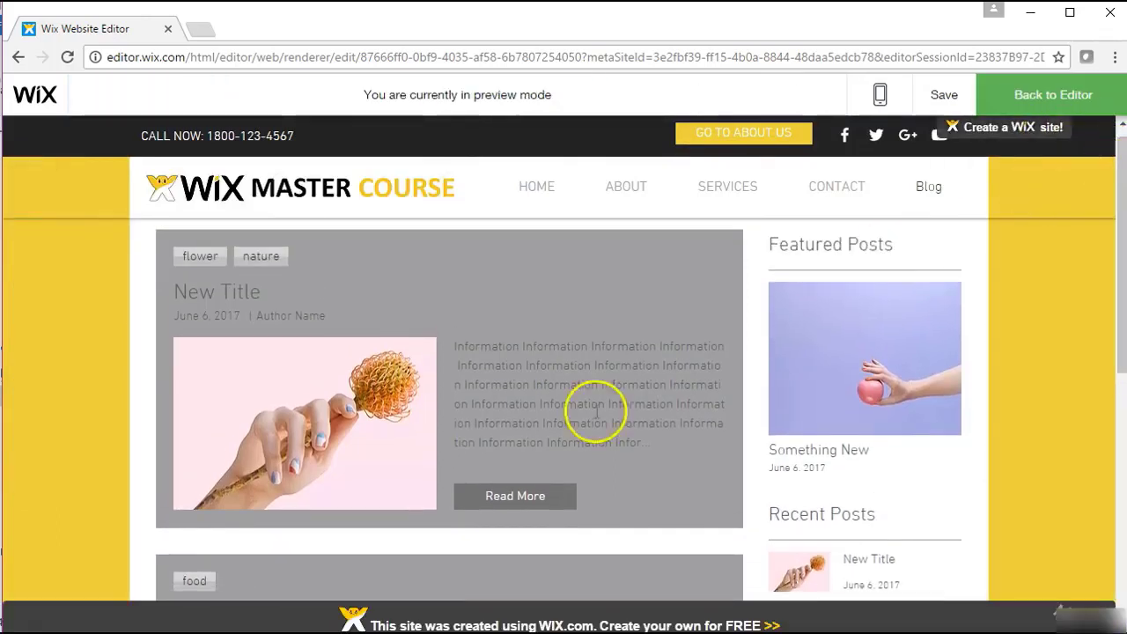
{"action": "left_click", "coordinate": [515, 497]}
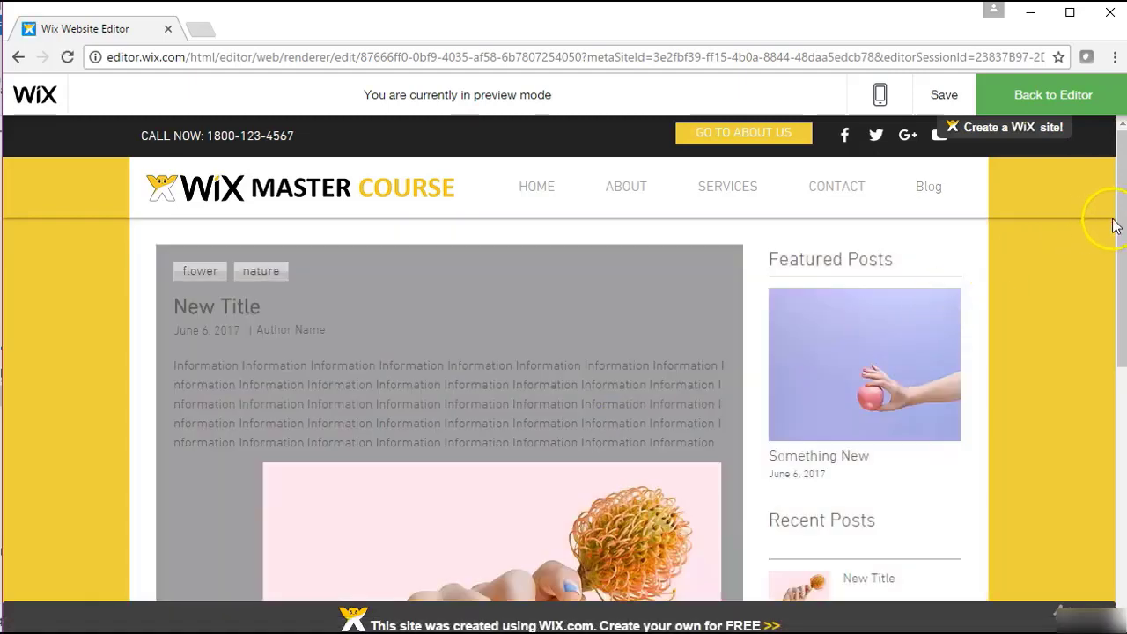
{"action": "left_click_drag", "start_coordinate": [1116, 224], "coordinate": [1062, 486]}
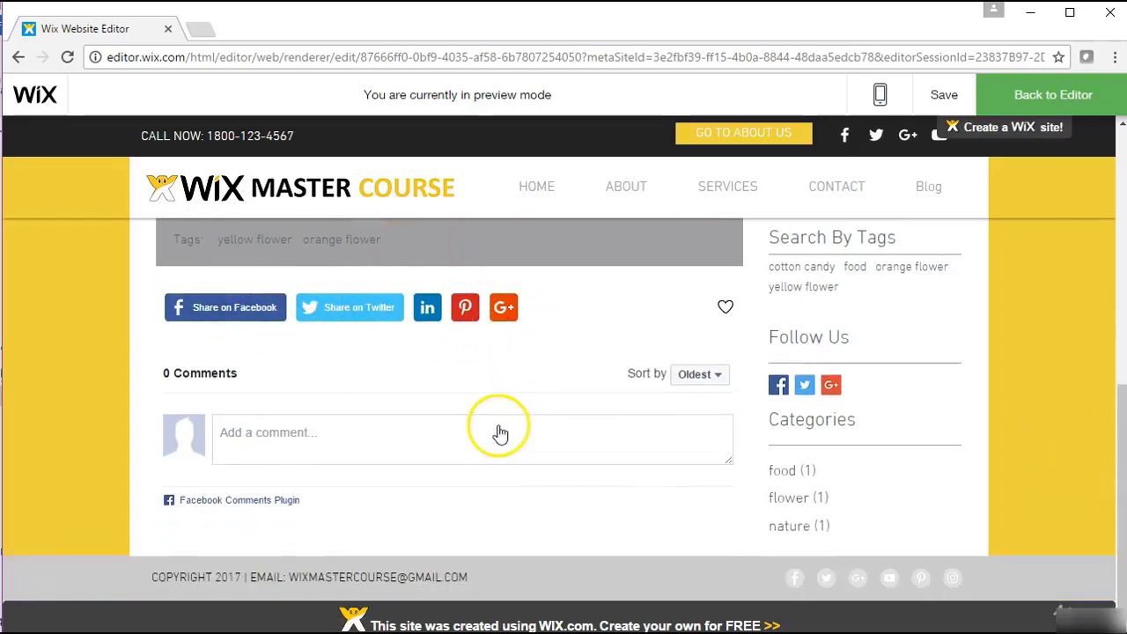
{"action": "left_click_drag", "start_coordinate": [1121, 463], "coordinate": [1124, 207]}
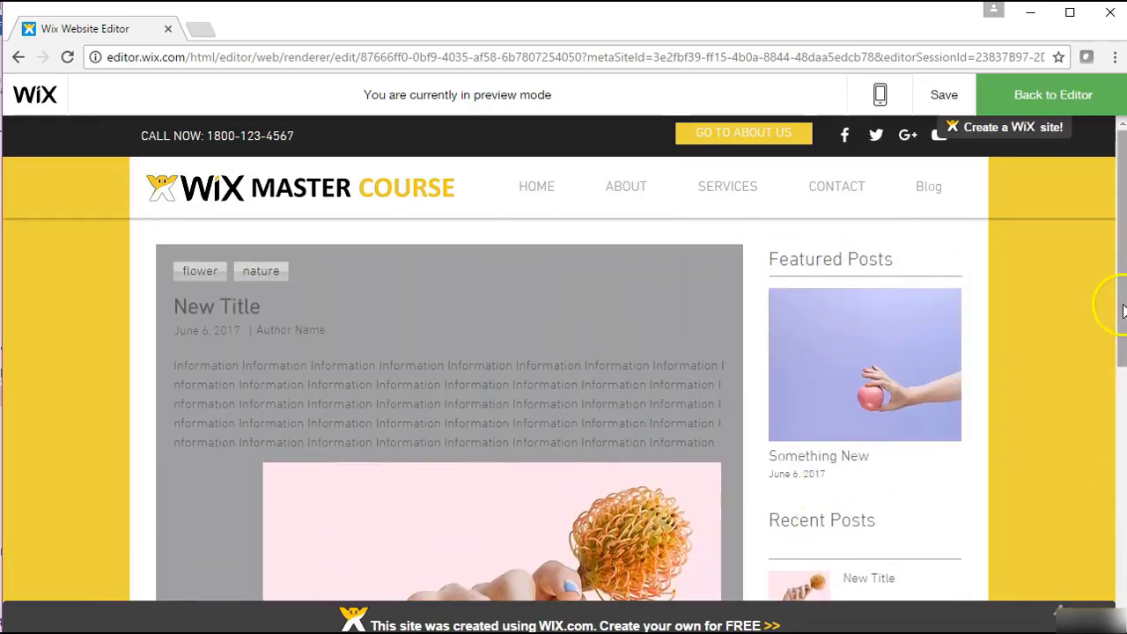
{"action": "mouse_move", "coordinate": [1123, 297]}
{"action": "left_mouse_down"}
{"action": "mouse_move", "coordinate": [1115, 554]}
{"action": "mouse_move", "coordinate": [1125, 319]}
{"action": "left_mouse_up"}
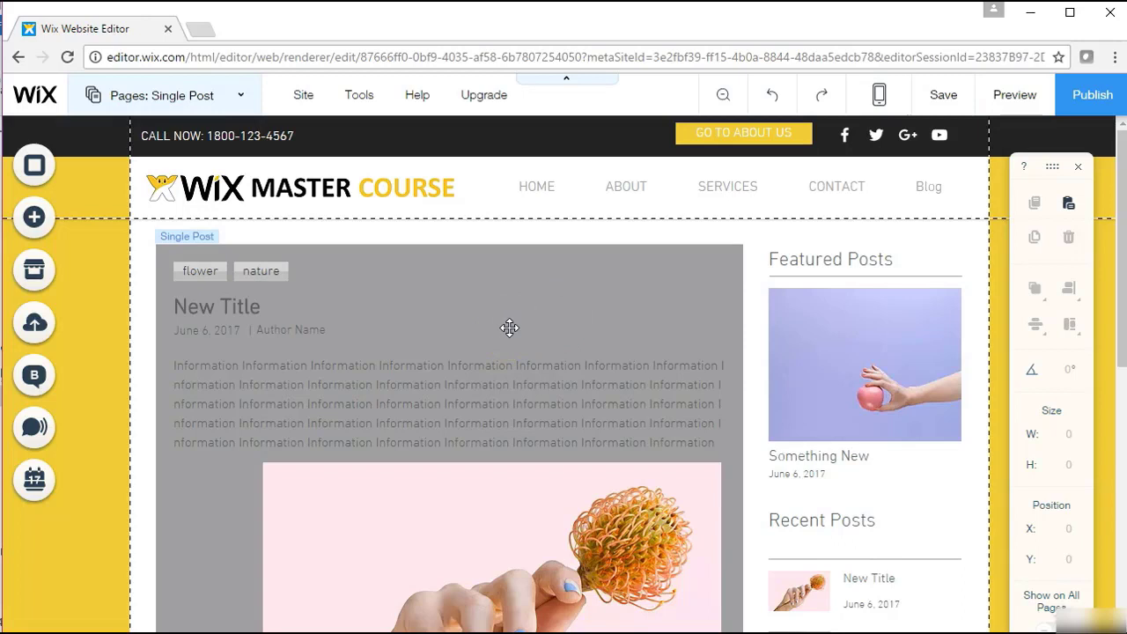
Move the Single Post element slightly, to X 25 and Y 146
{"action": "left_click_drag", "start_coordinate": [509, 327], "coordinate": [507, 332]}
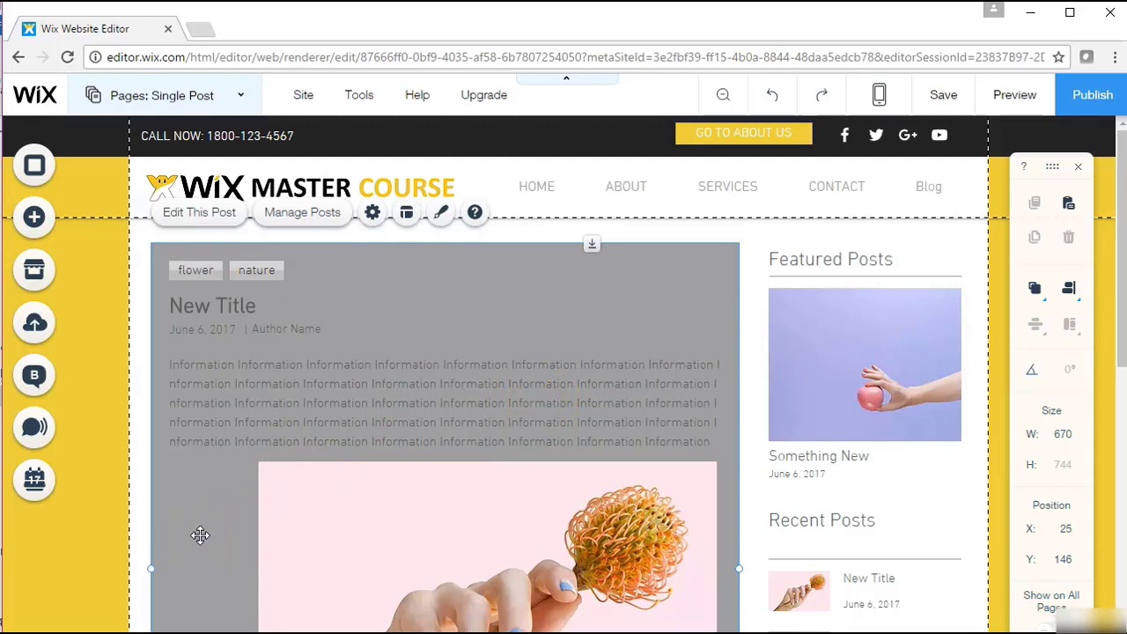
{"action": "left_click", "coordinate": [162, 552]}
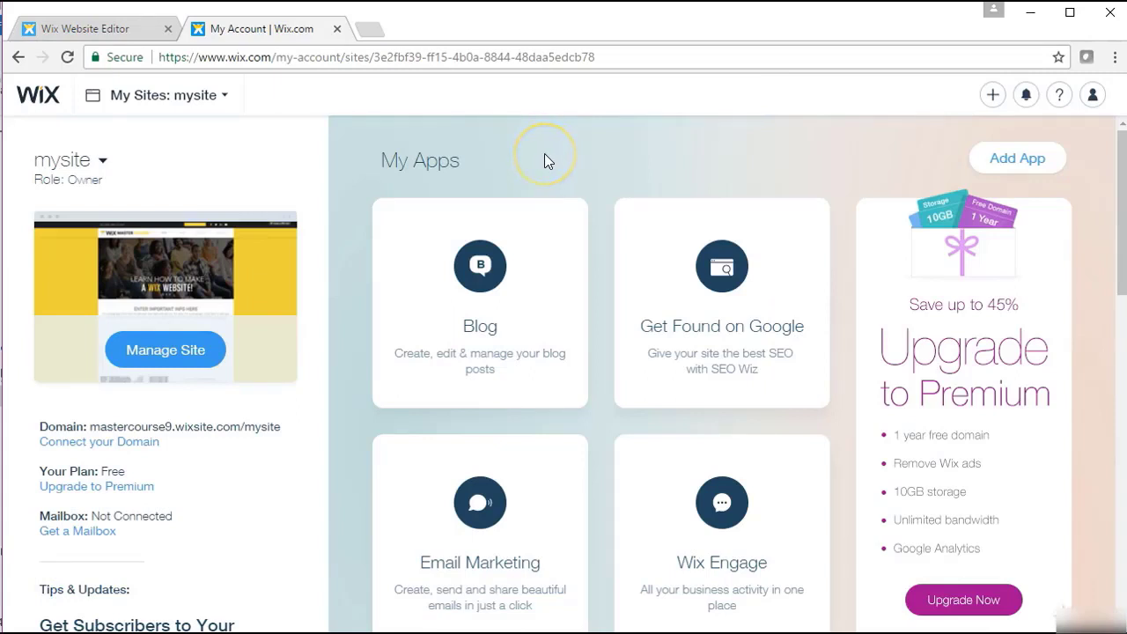
Open the blog management page for mysite from the site's dashboard
{"action": "mouse_move", "coordinate": [480, 295]}
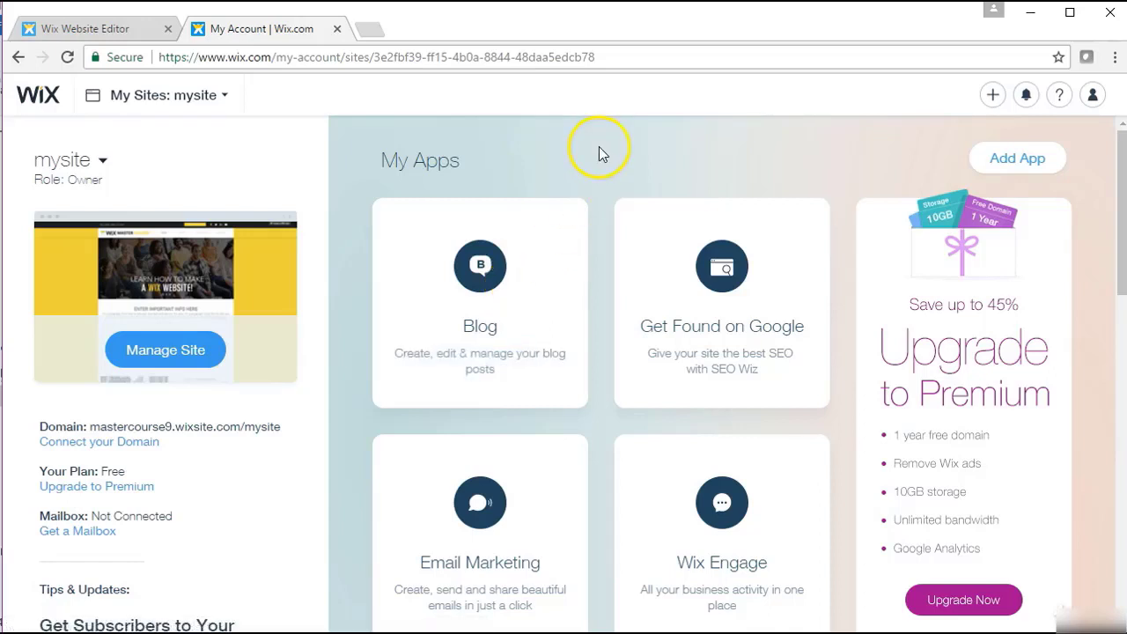
{"action": "mouse_move", "coordinate": [537, 267]}
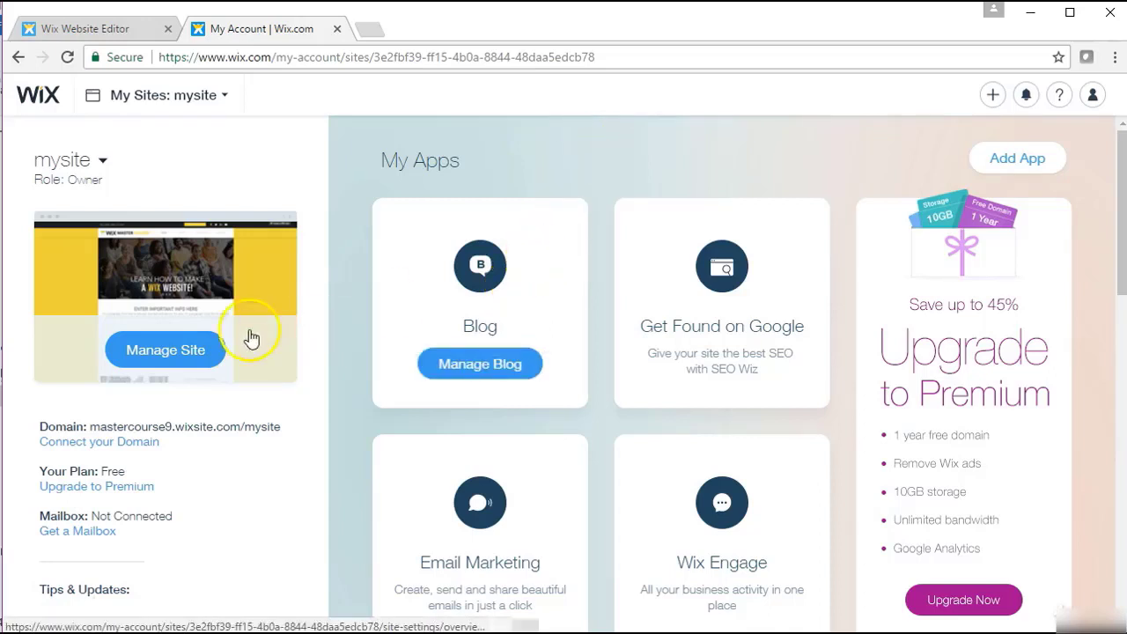
{"action": "left_click", "coordinate": [202, 349]}
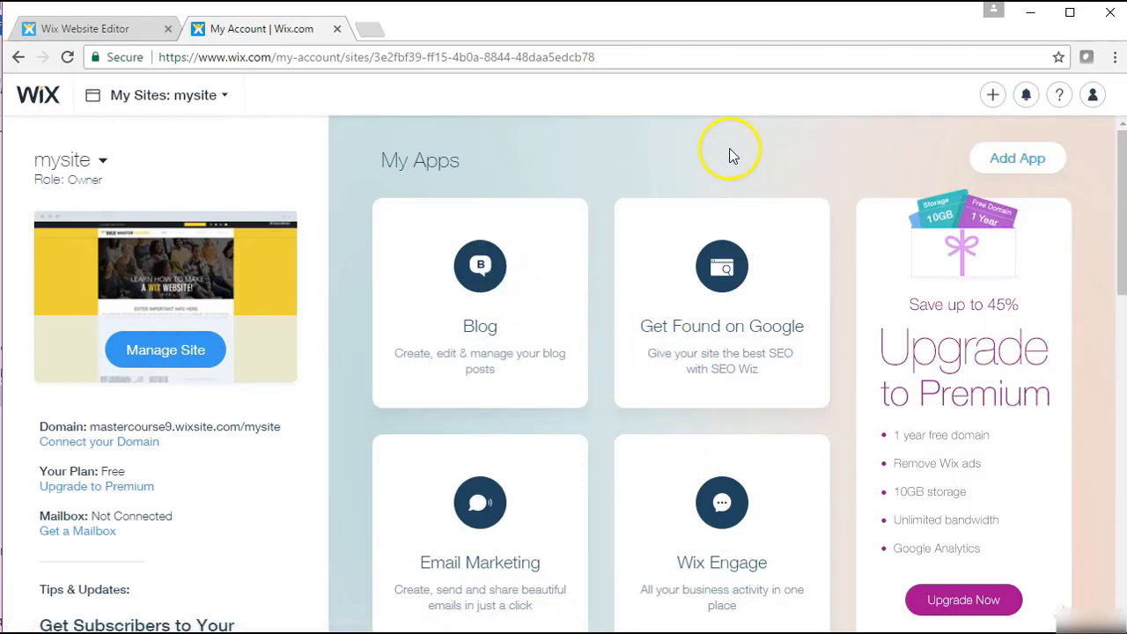
{"action": "mouse_move", "coordinate": [529, 287]}
{"action": "left_click", "coordinate": [502, 297]}
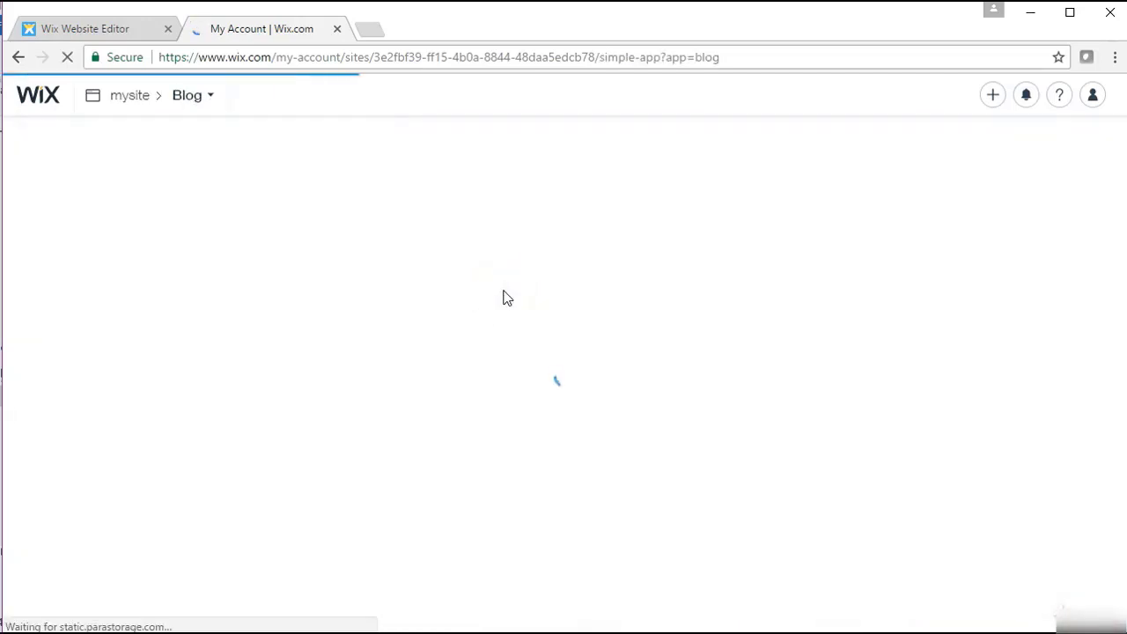